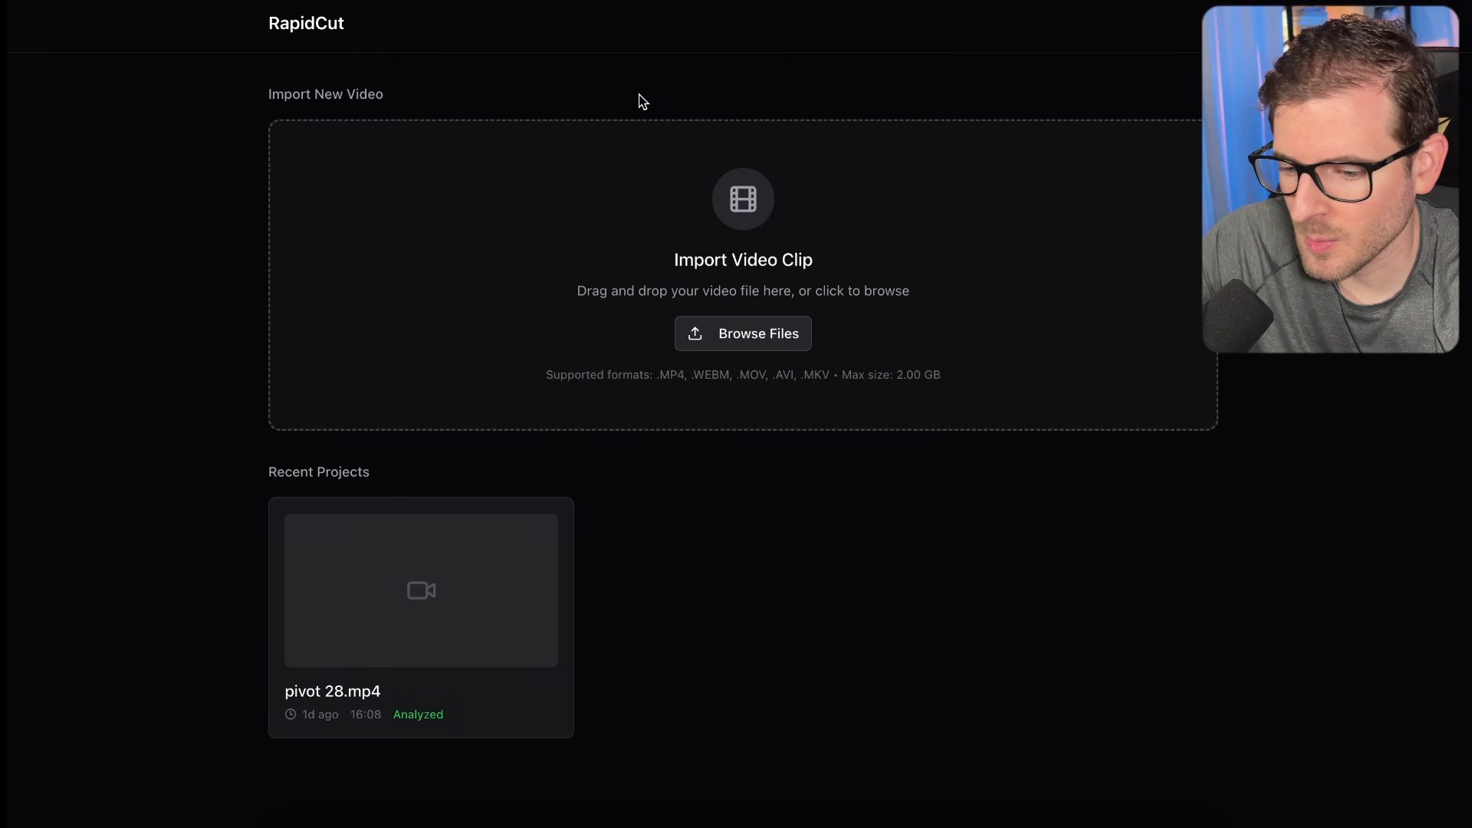
Switch to Automaker and zoom out and pan across the rapid-cut feature dependency graph
key("super+Tab")
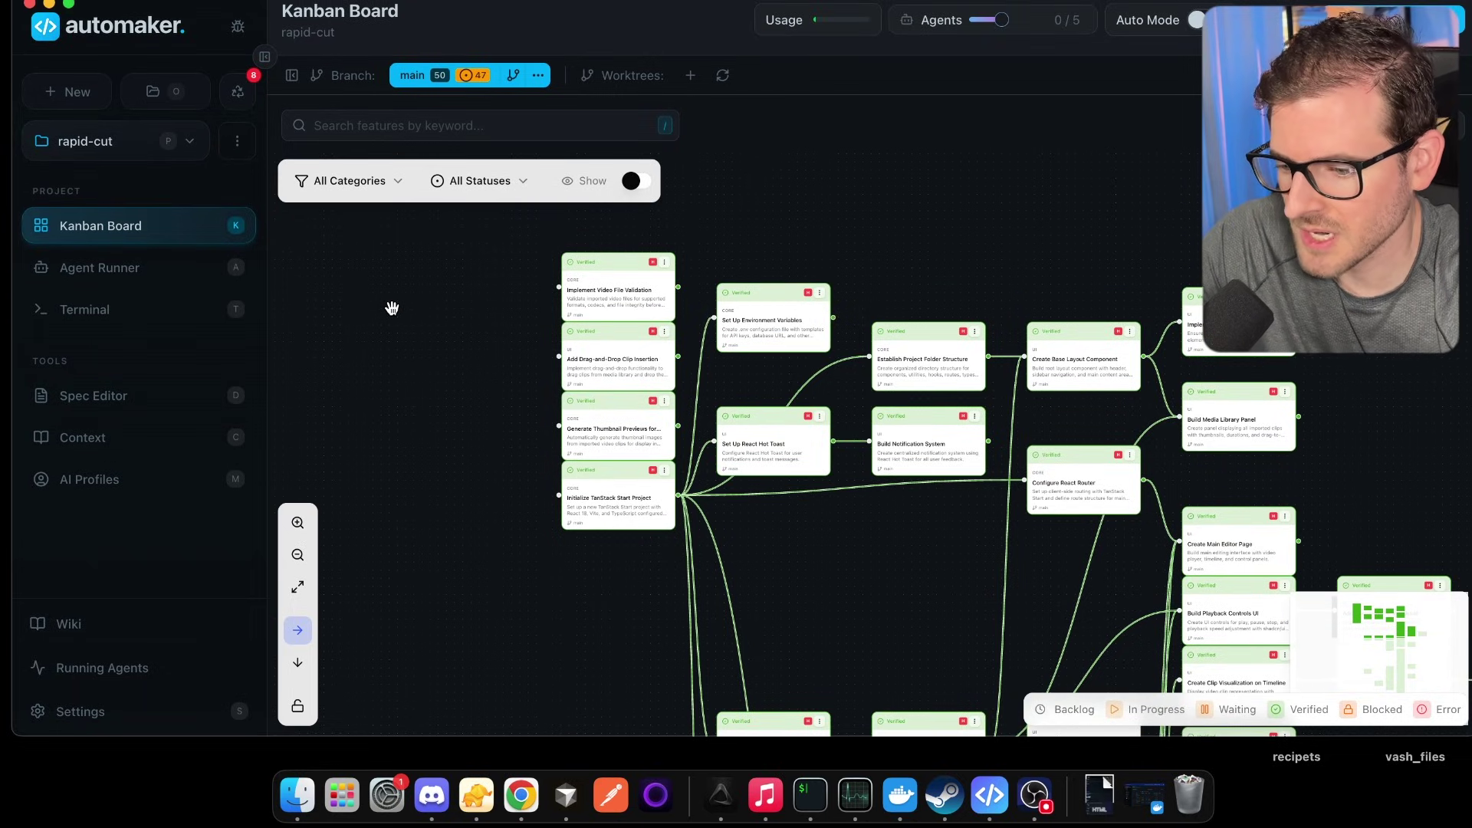
scroll(421, 325, "down", 5)
left_click_drag(631, 421, 580, 458)
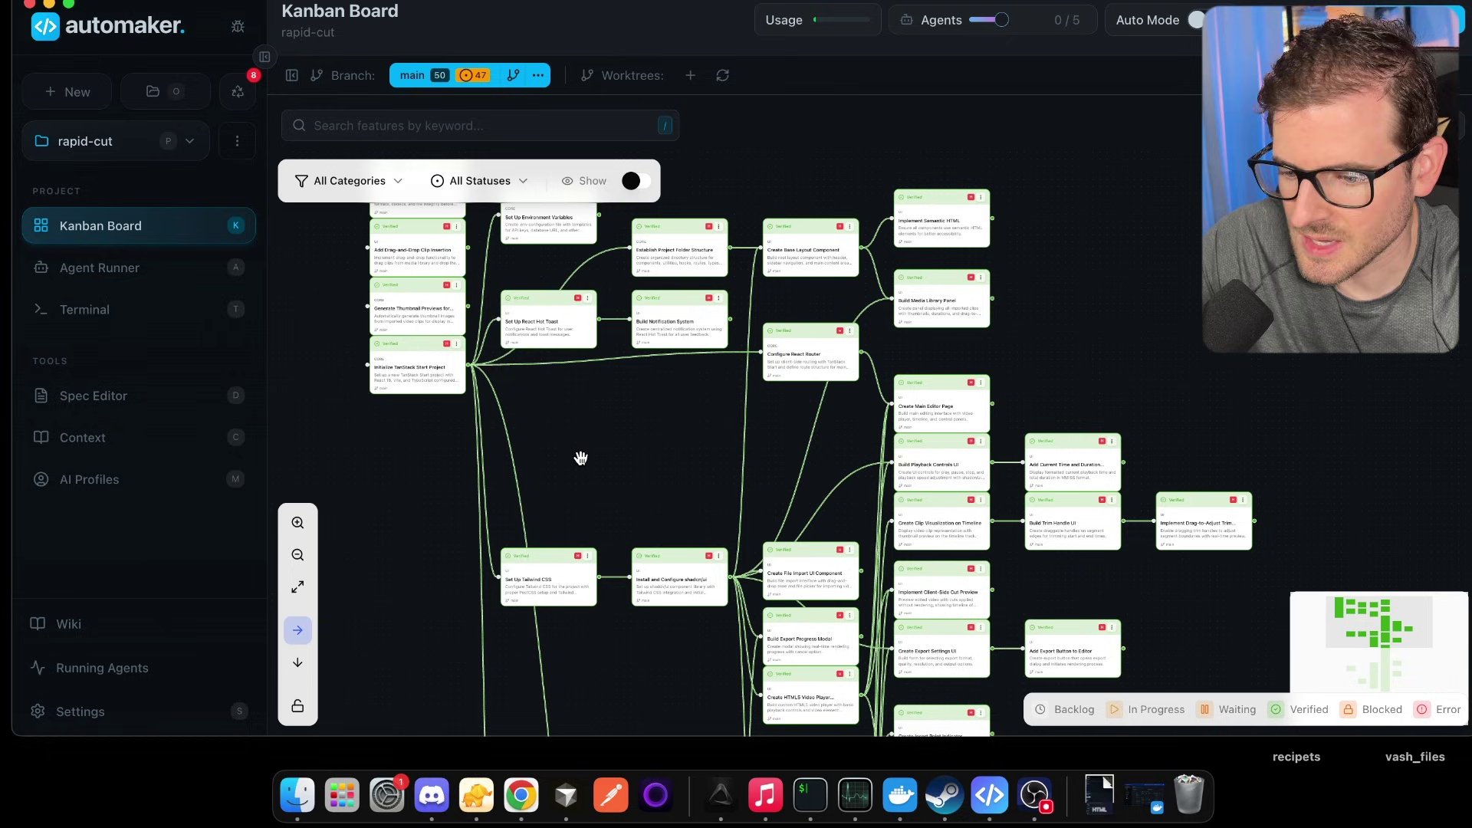
scroll(549, 356, "down", 3)
scroll(549, 355, "right", 3)
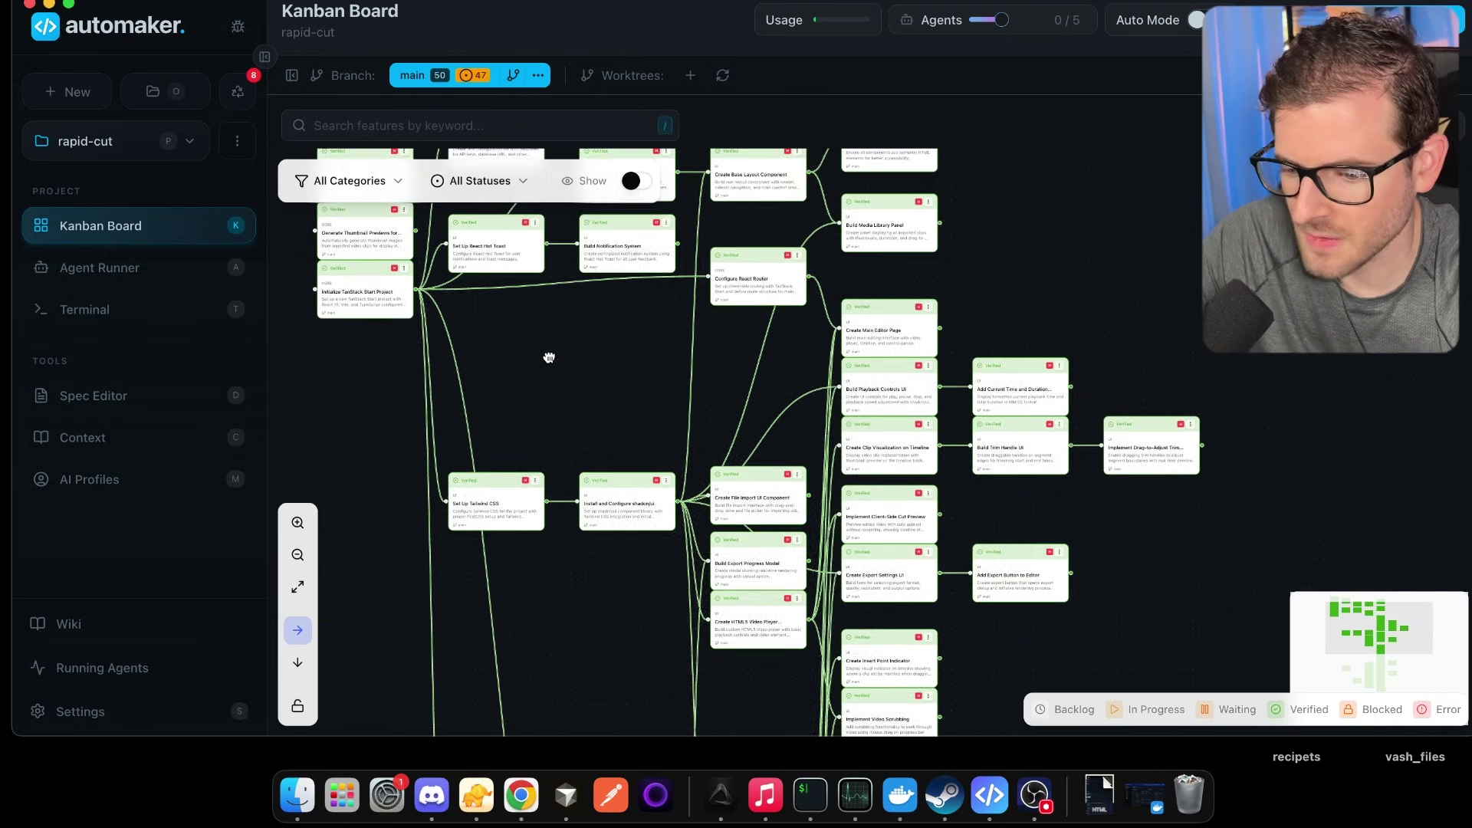
left_click_drag(590, 362, 742, 462)
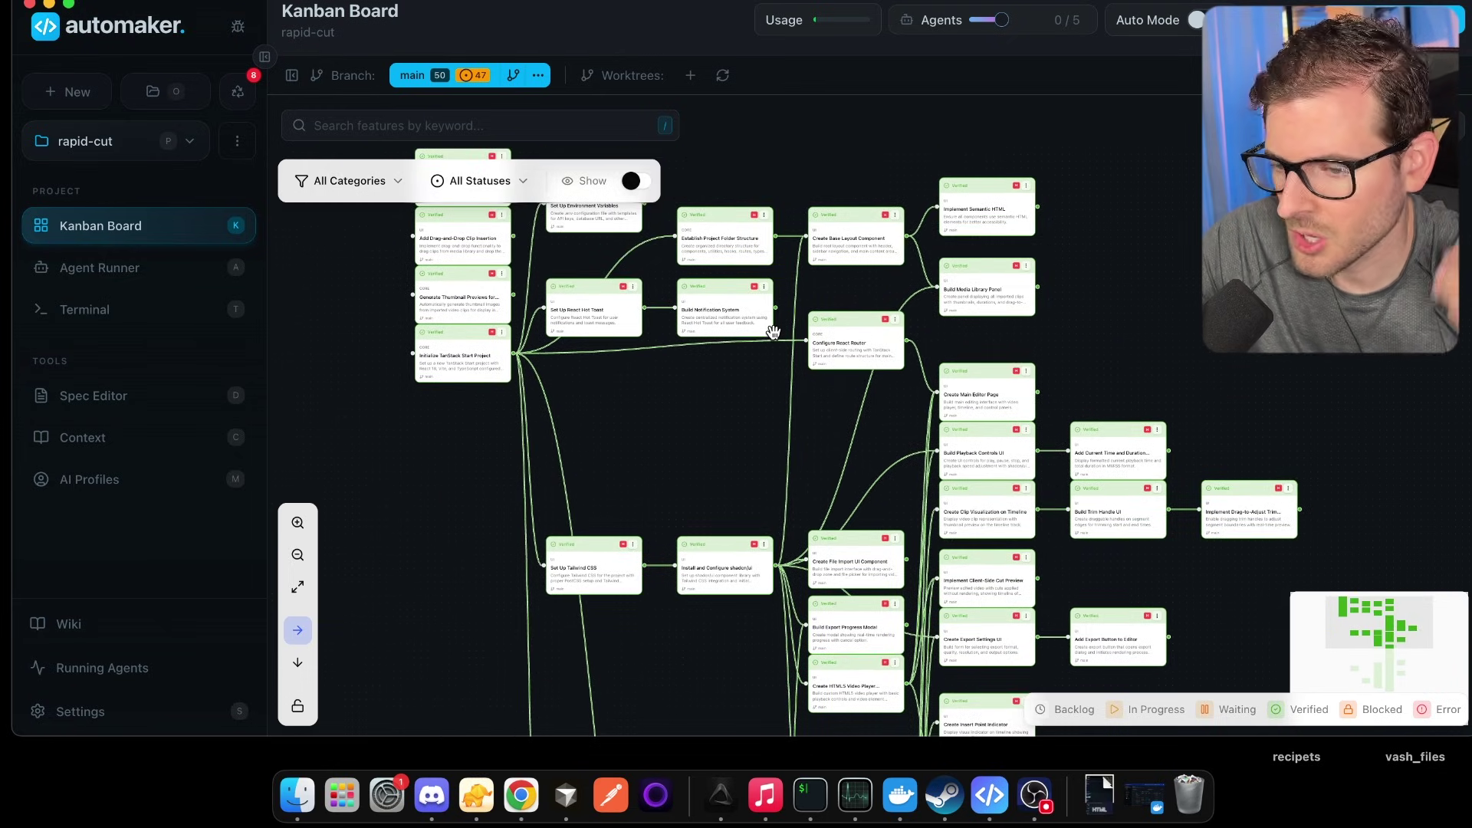
scroll(756, 591, "down", 10)
scroll(756, 592, "down", 3, "ctrl")
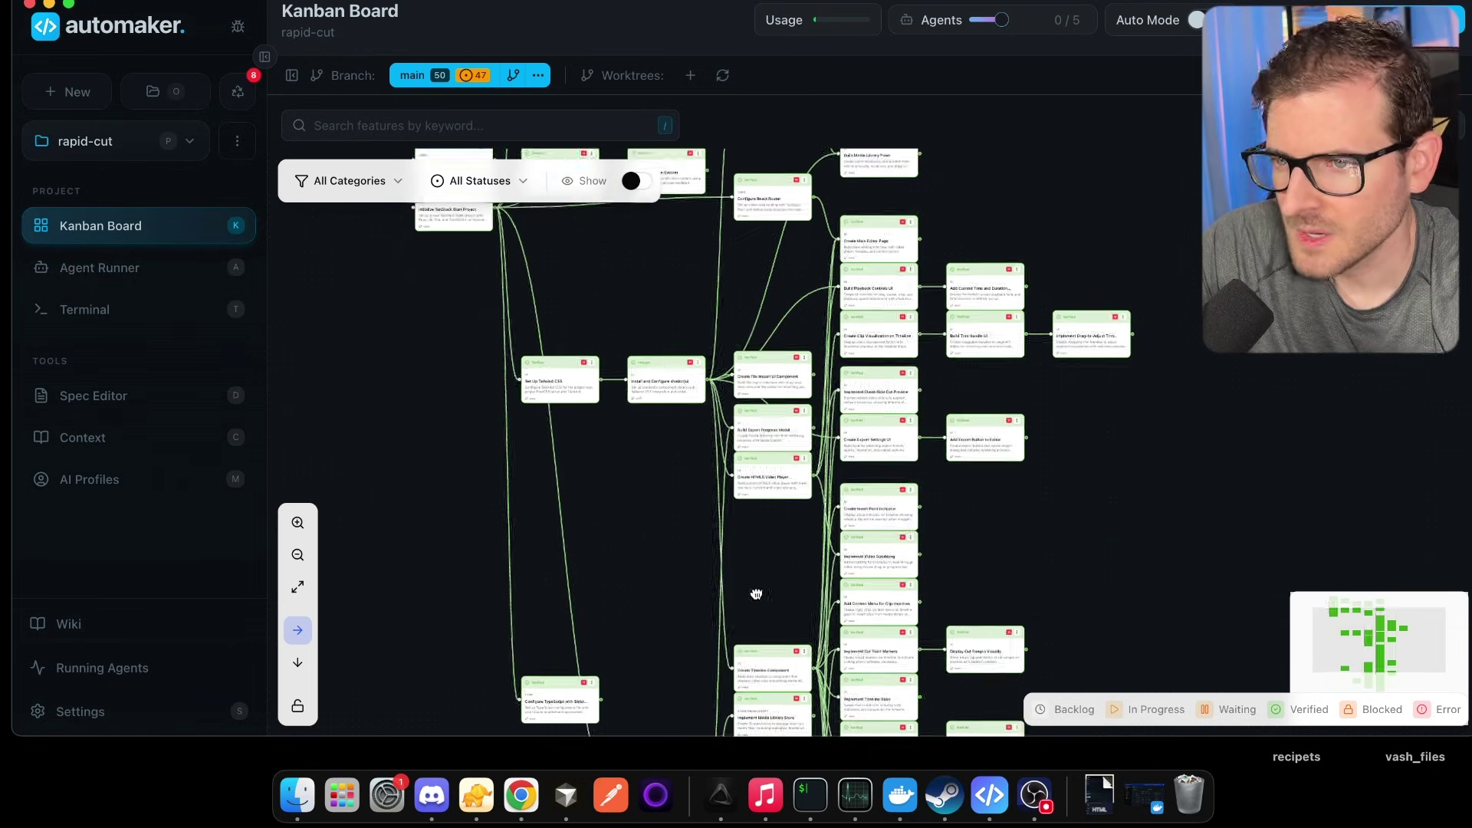
scroll(715, 409, "up", 8)
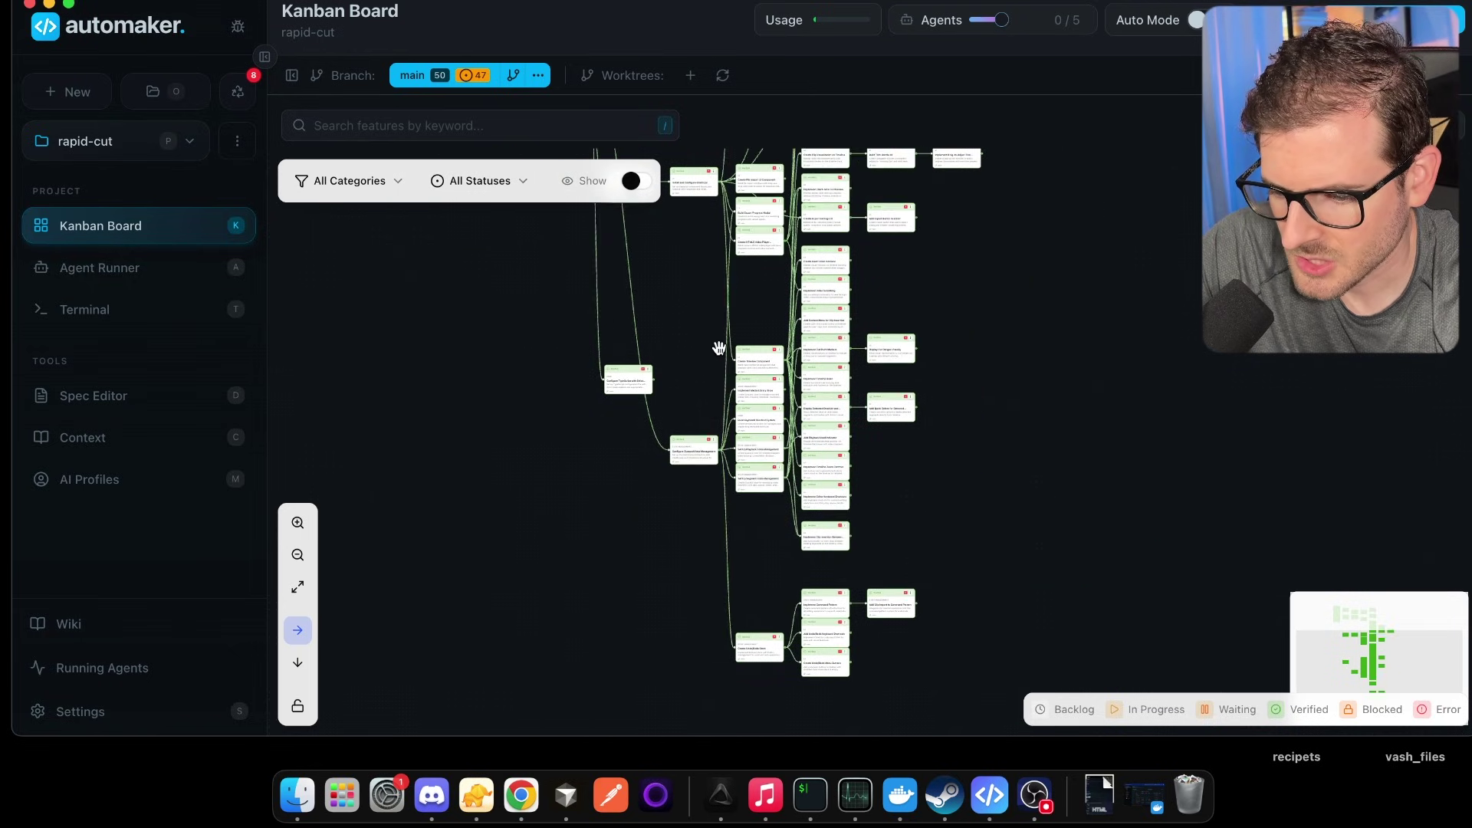
scroll(665, 545, "down", 5)
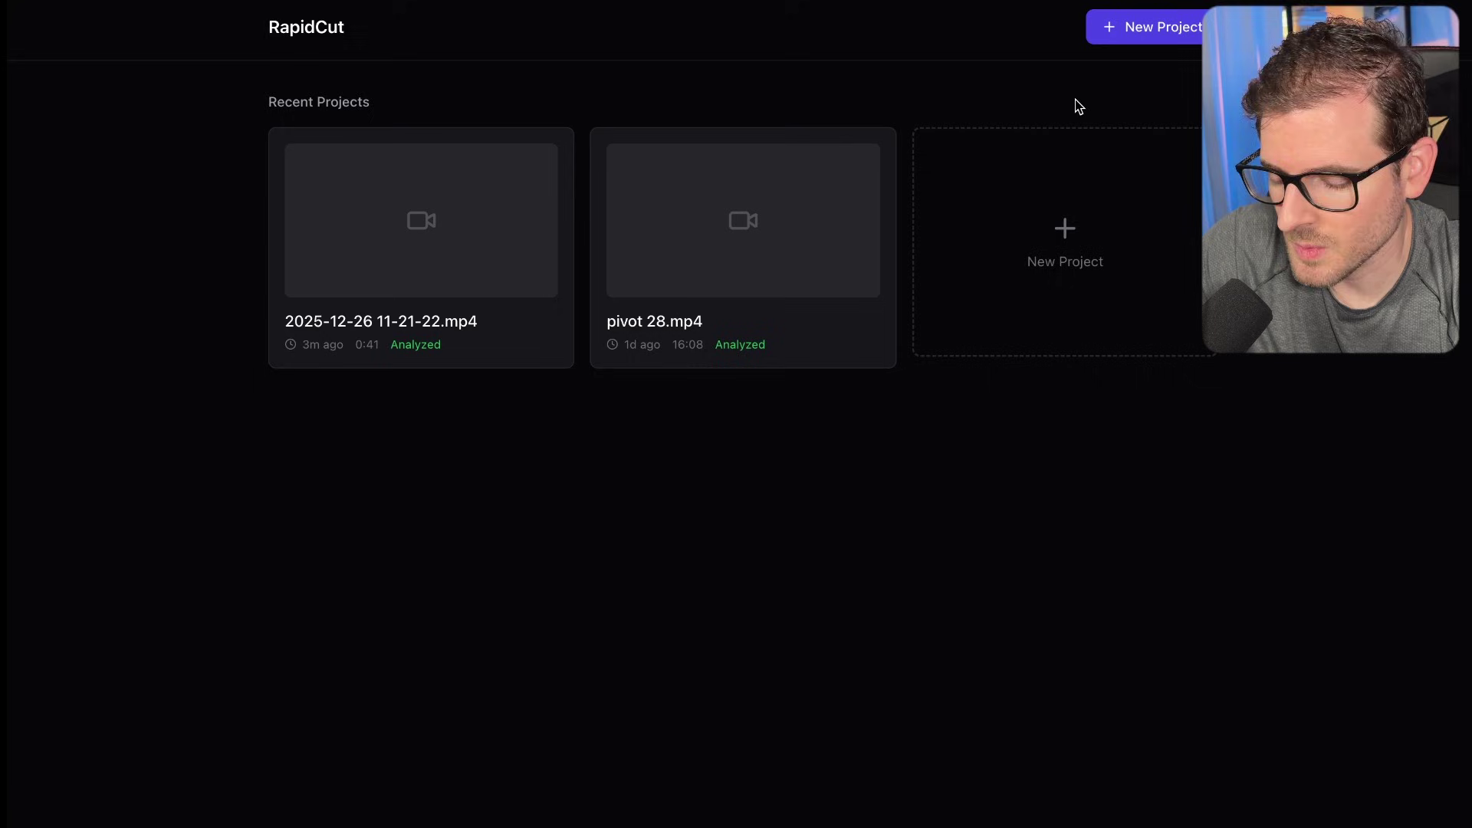
left_click(1194, 28)
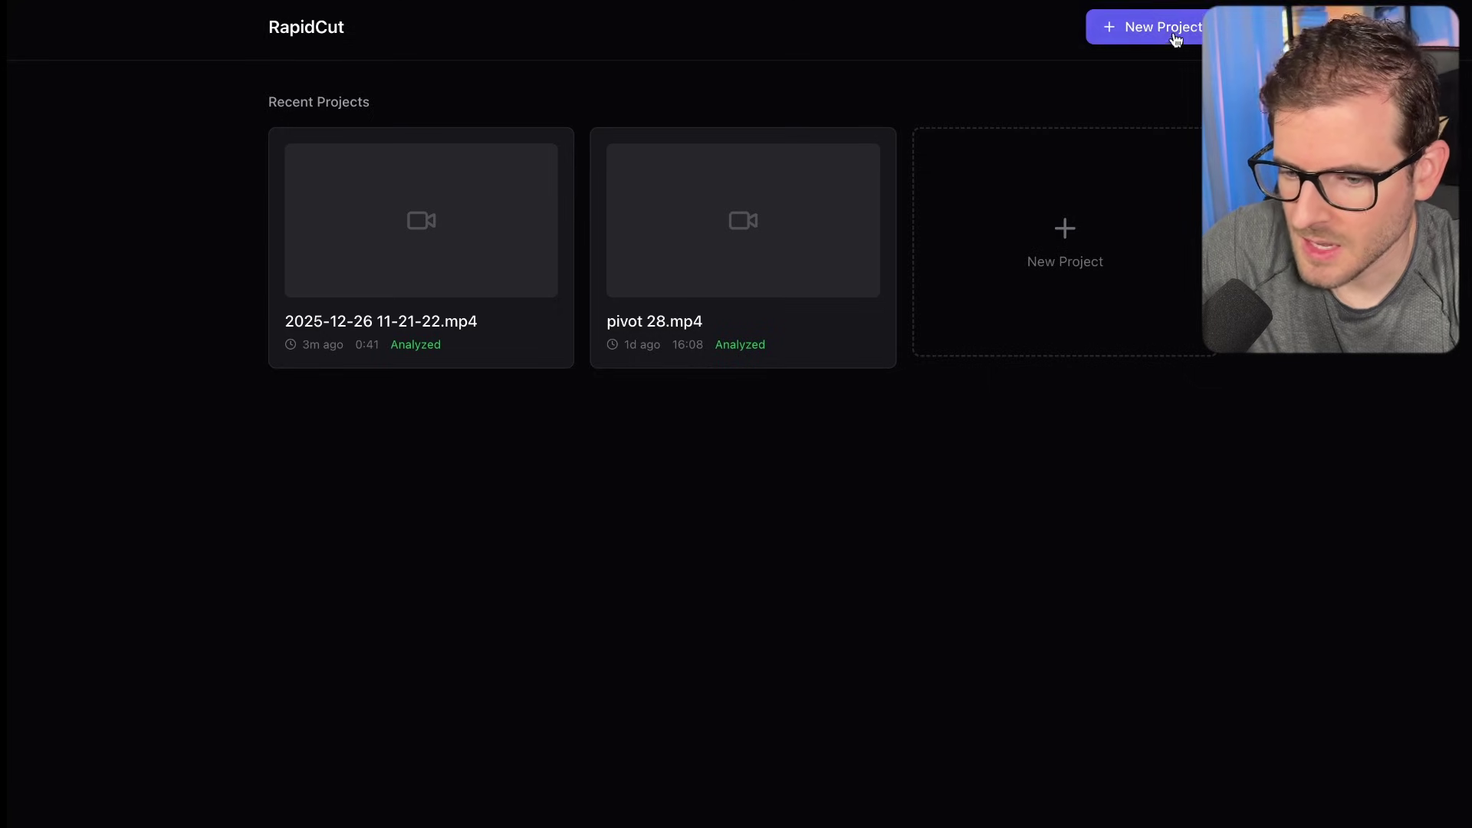
left_click(294, 228)
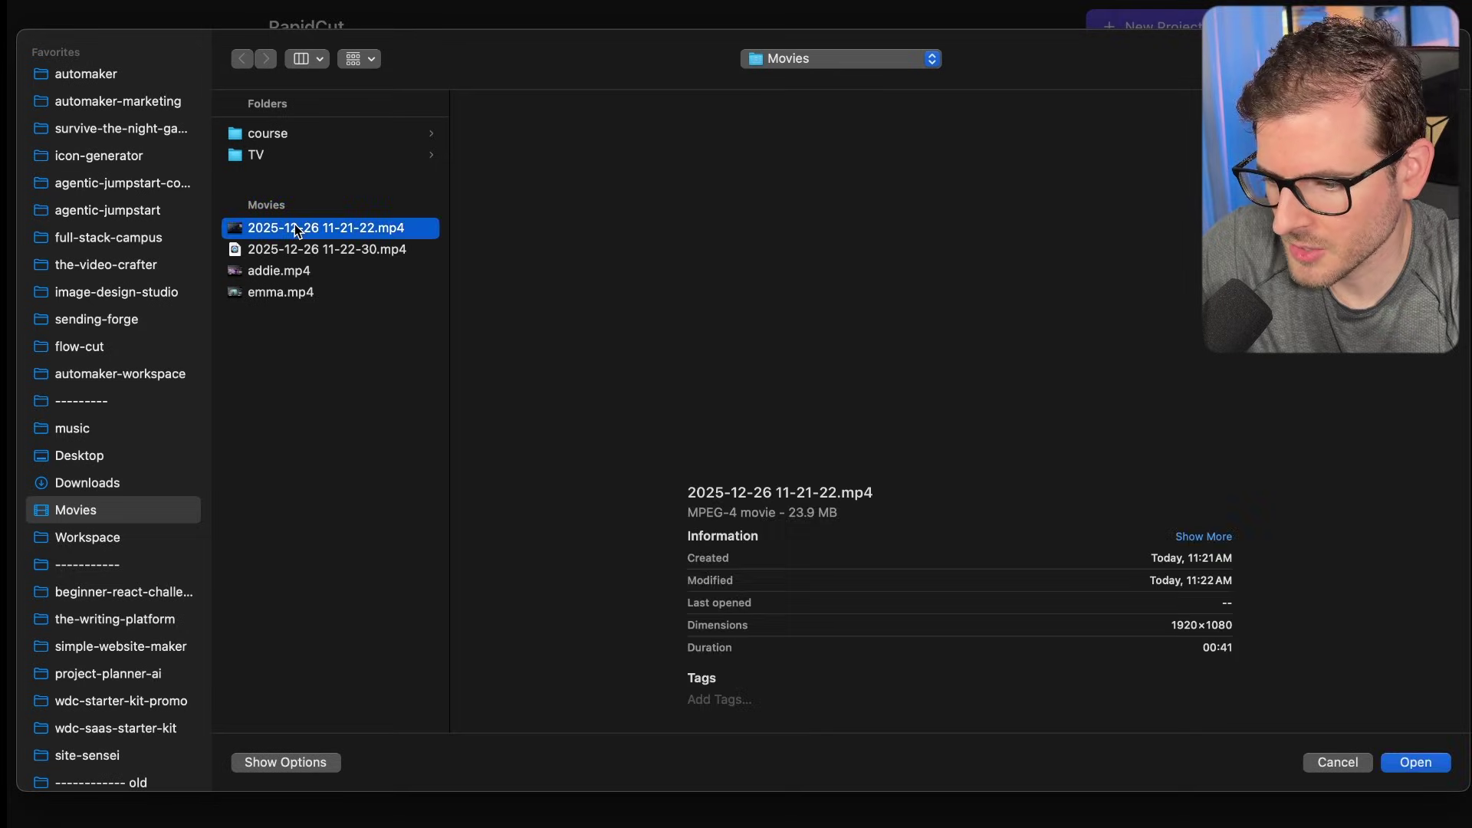
double_click(295, 228)
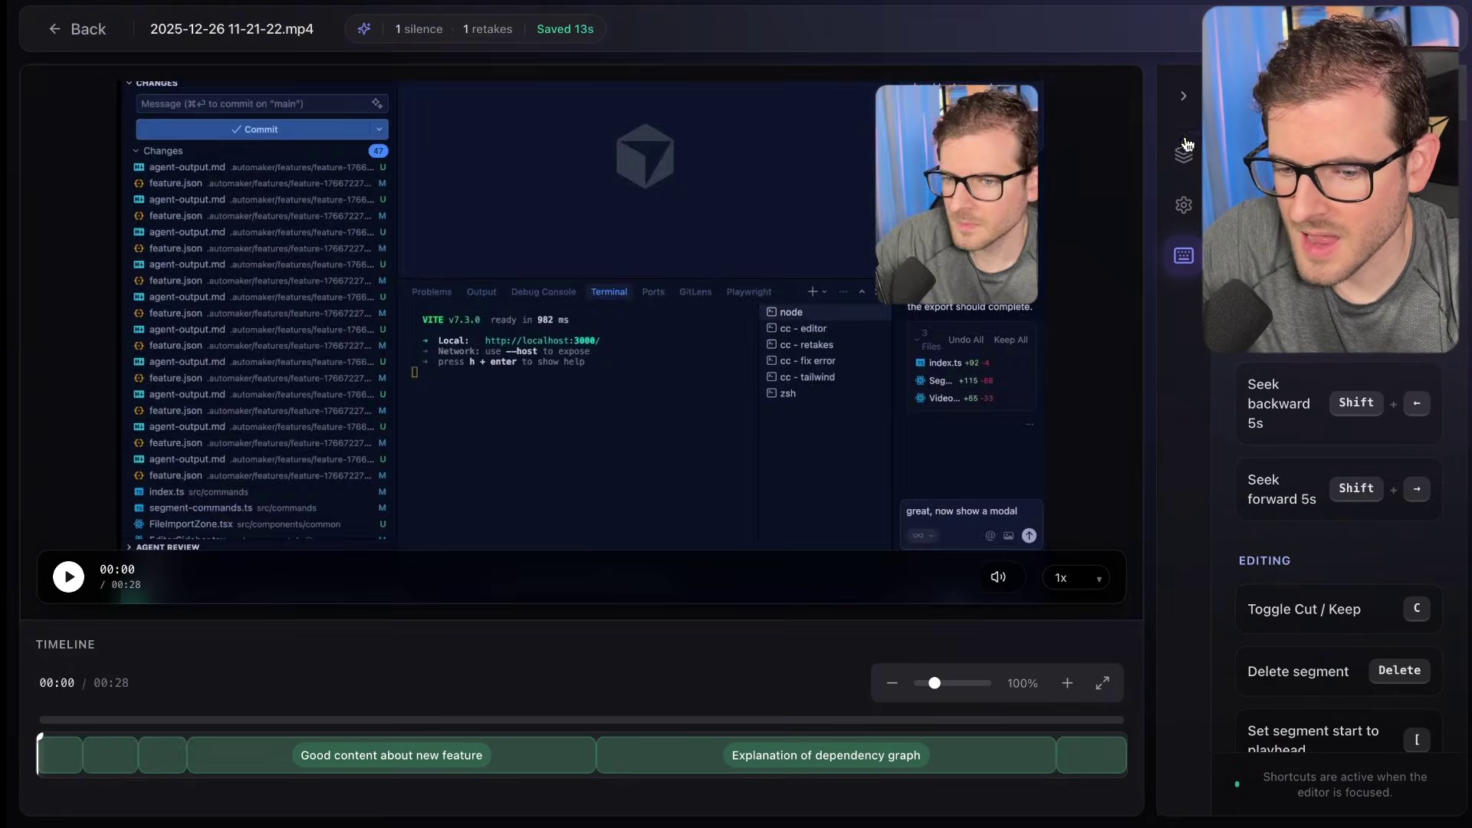
Show the Segments list with the flagged filler, retake and content sections and their times
left_click(1184, 154)
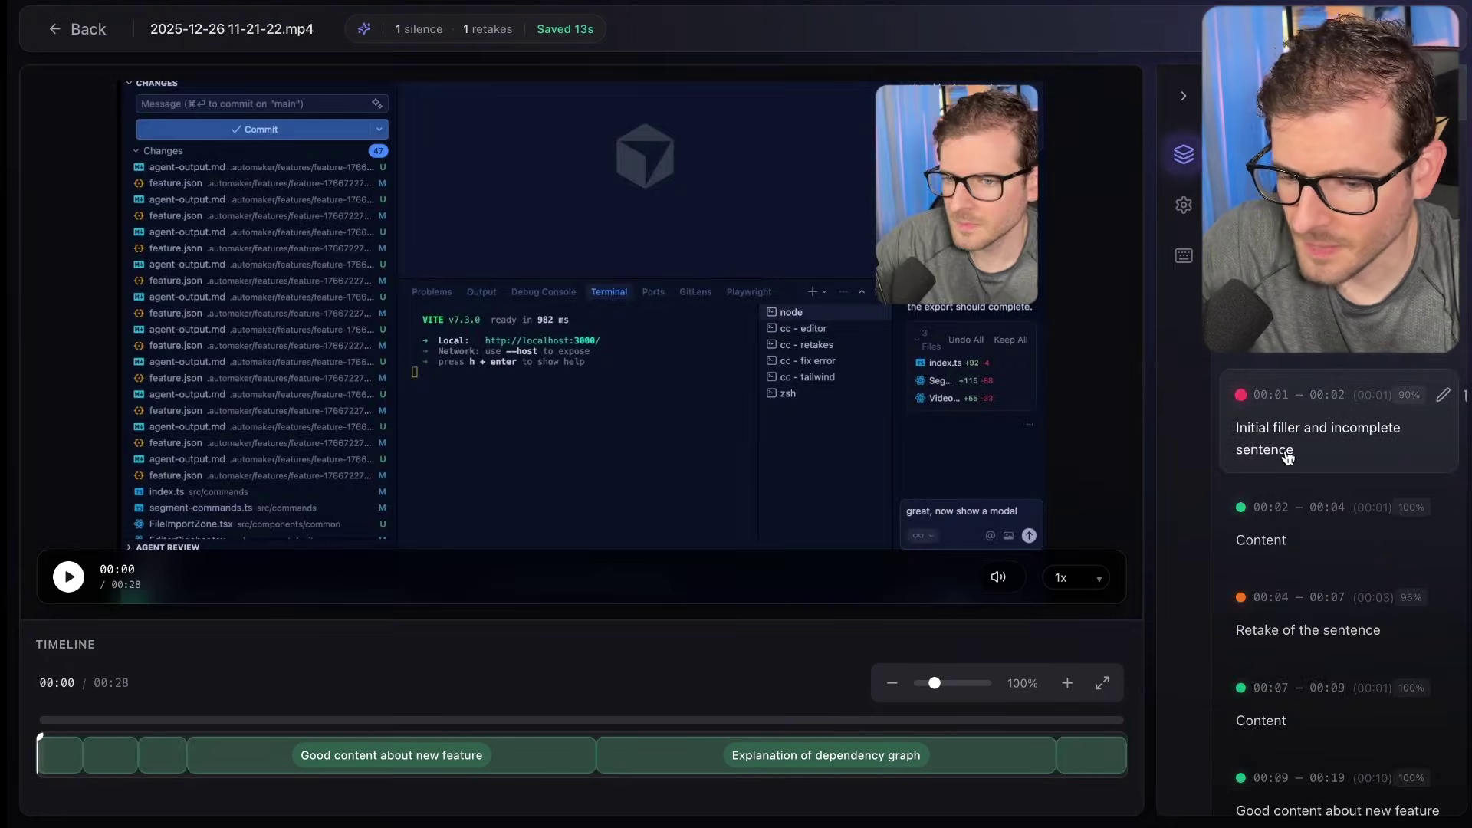
mouse_move(618, 299)
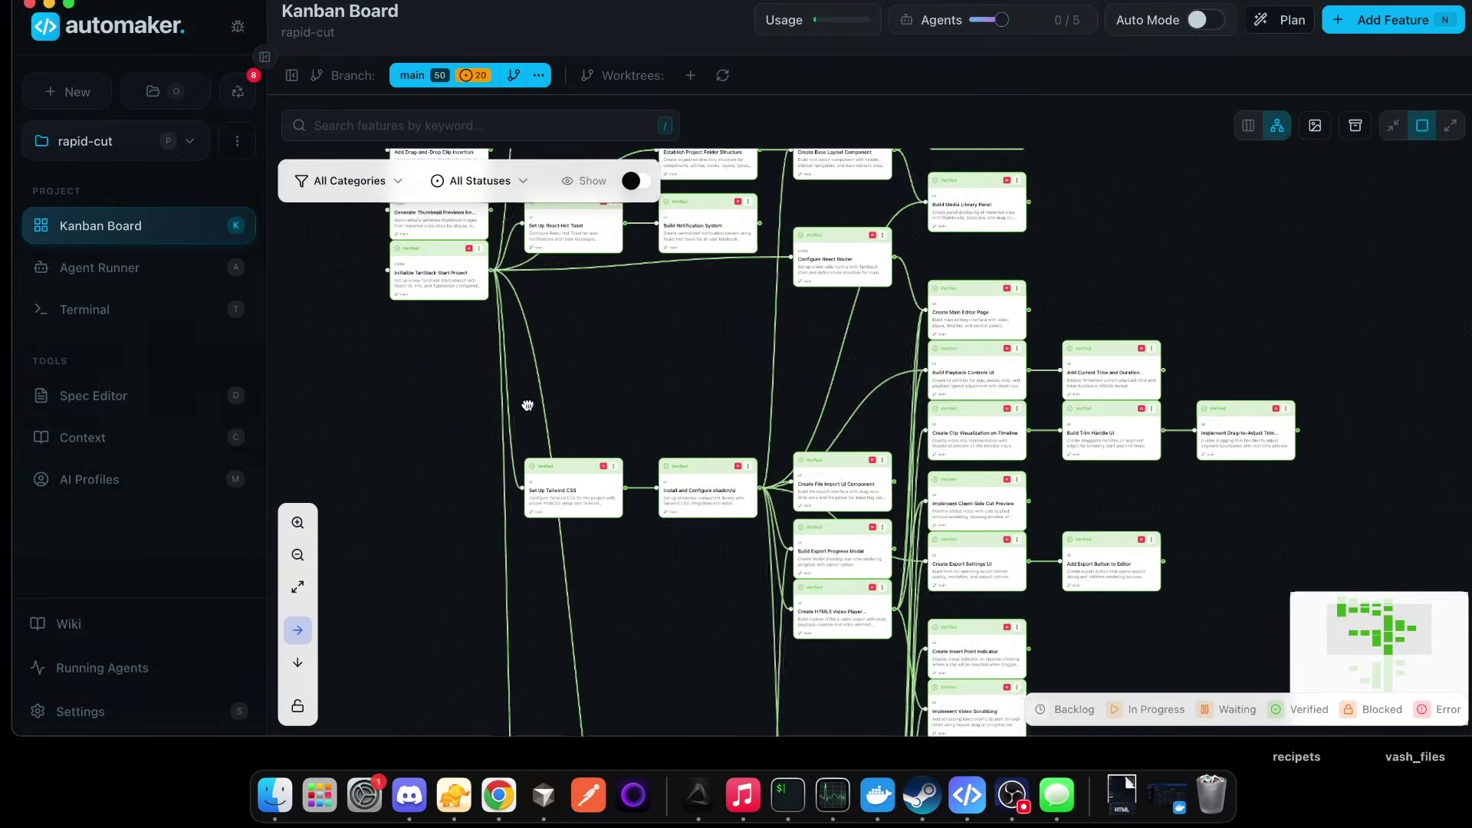
View the Automaker features as Kanban columns, then return to the dependency graph
scroll(675, 568, "up", 5)
left_click(1247, 125)
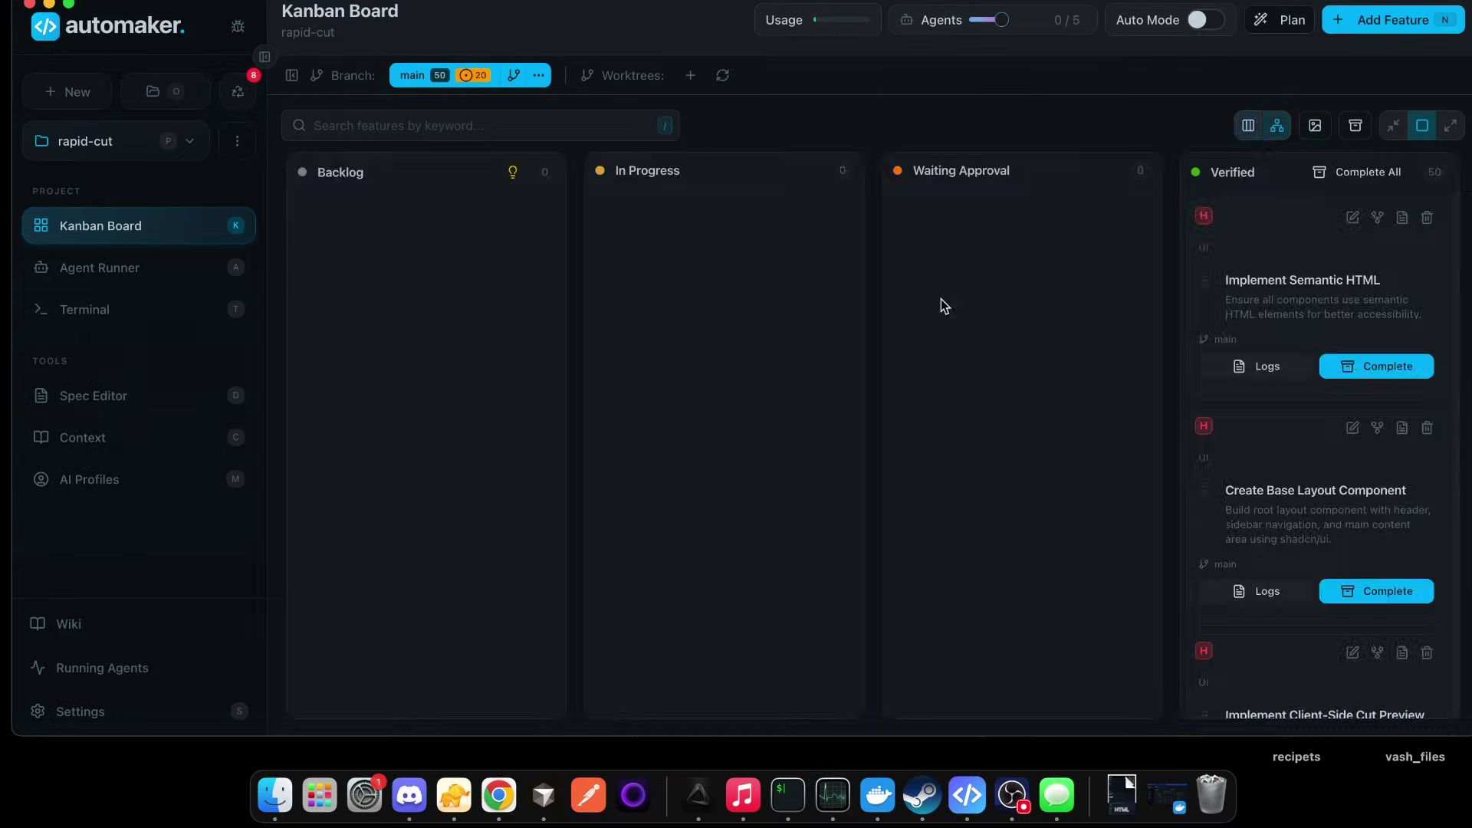
left_click(1276, 125)
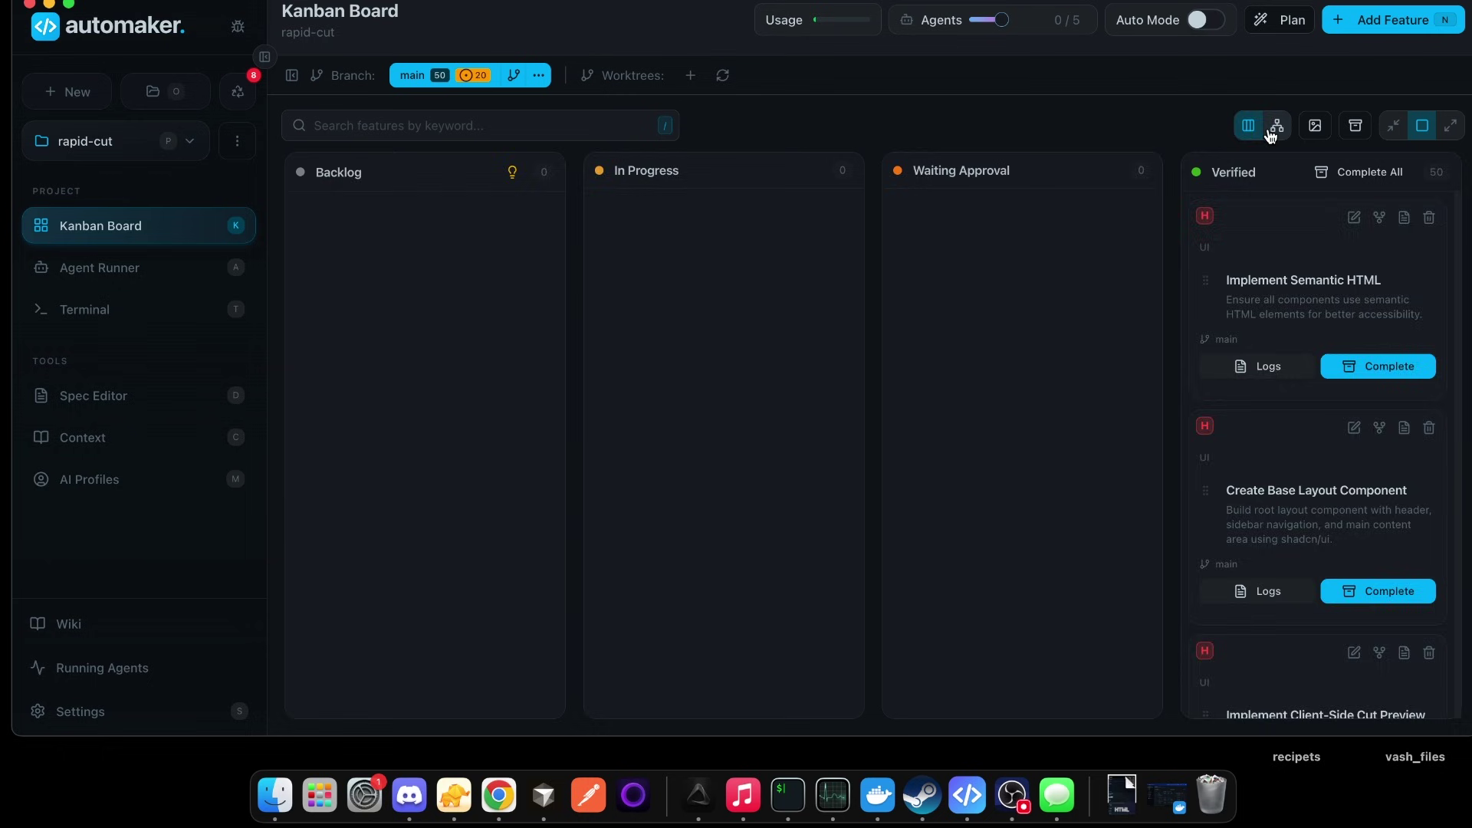
Zoom in and pan the graph to the export cards, including Add Export Button to Editor
scroll(812, 383, "up", 5)
scroll(822, 404, "up", 5)
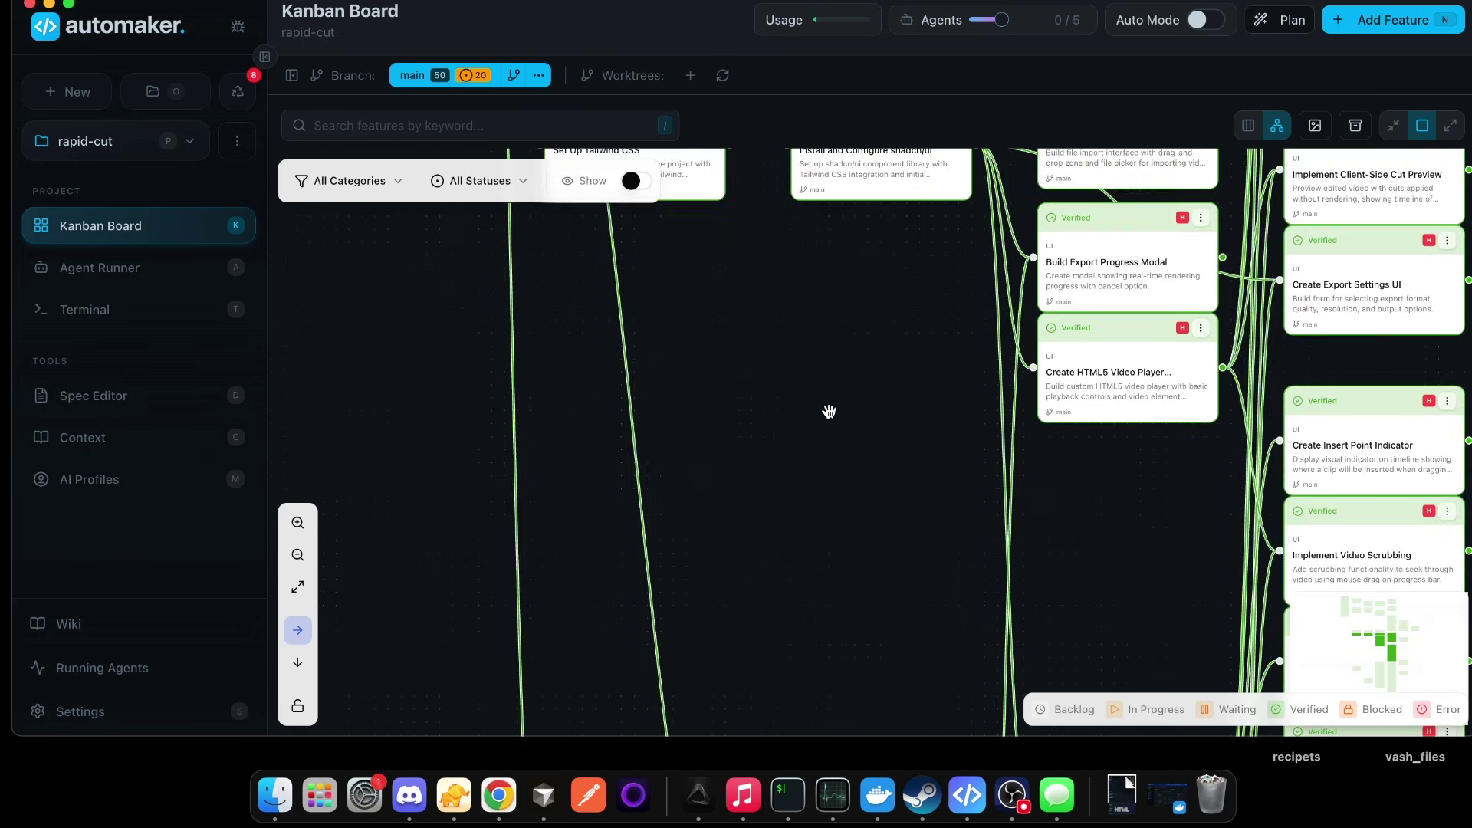
scroll(852, 418, "up", 3)
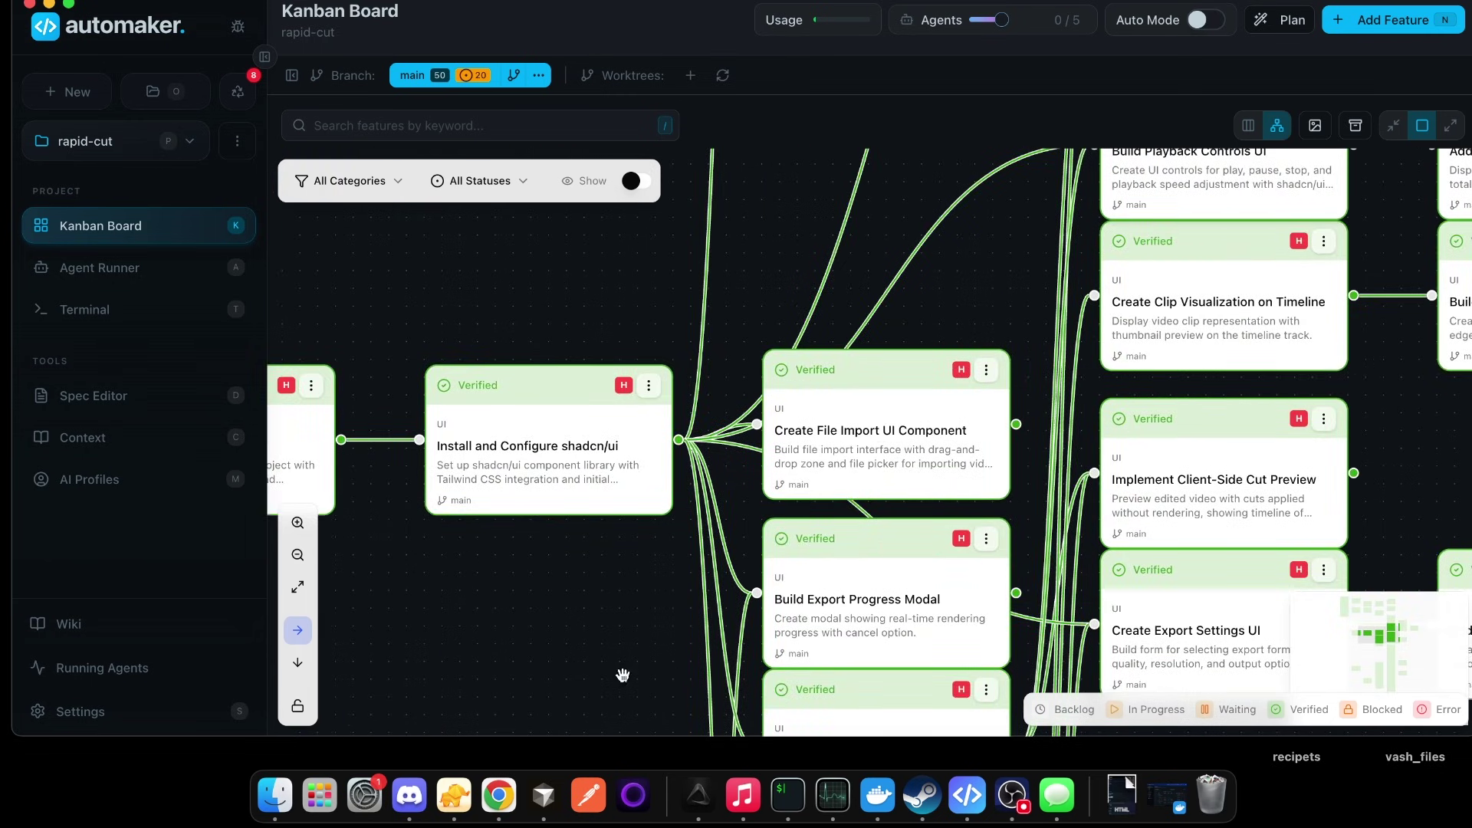
left_click_drag(621, 676, 338, 440)
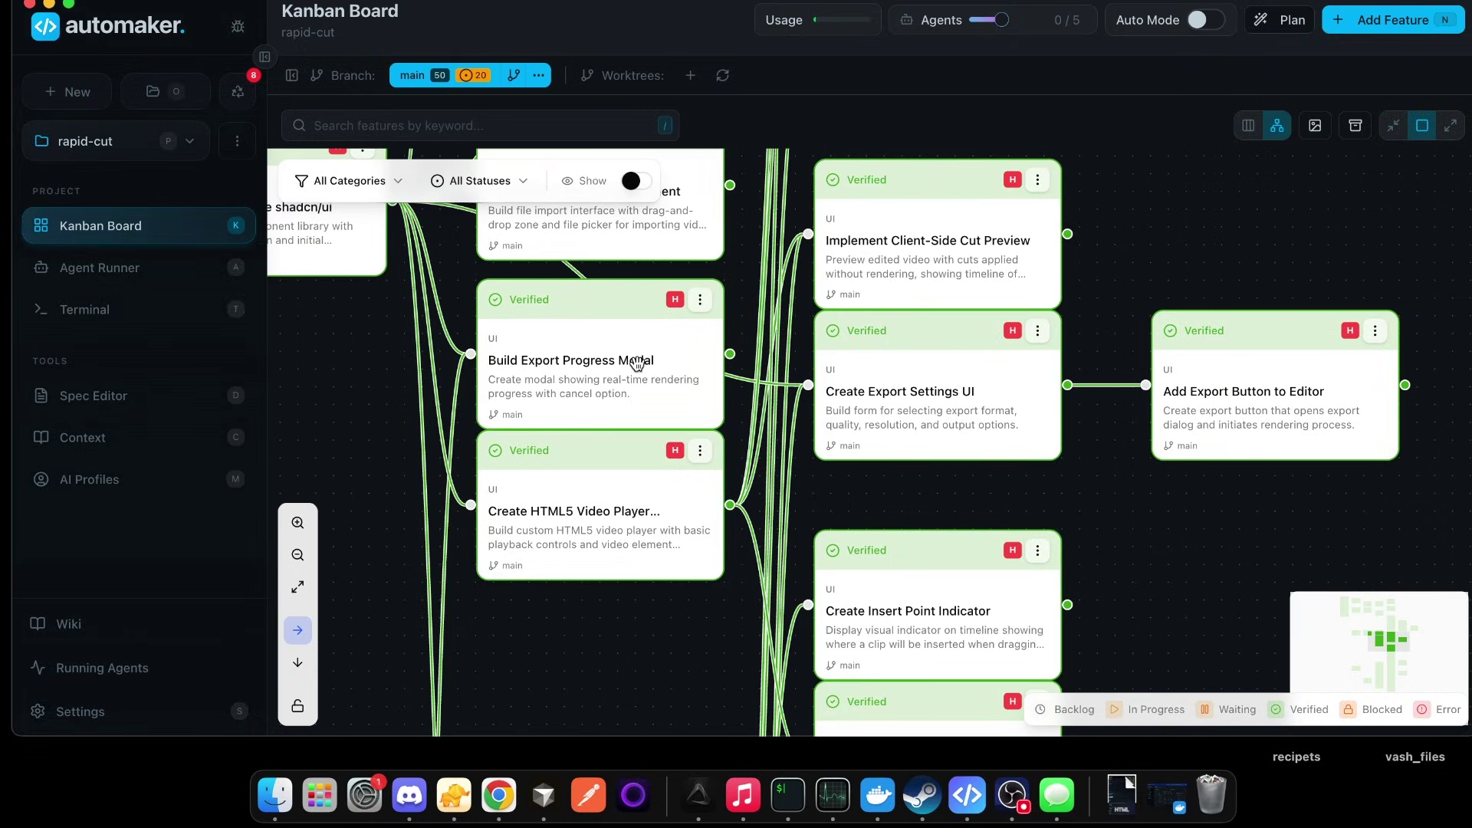
left_click_drag(1201, 489, 945, 512)
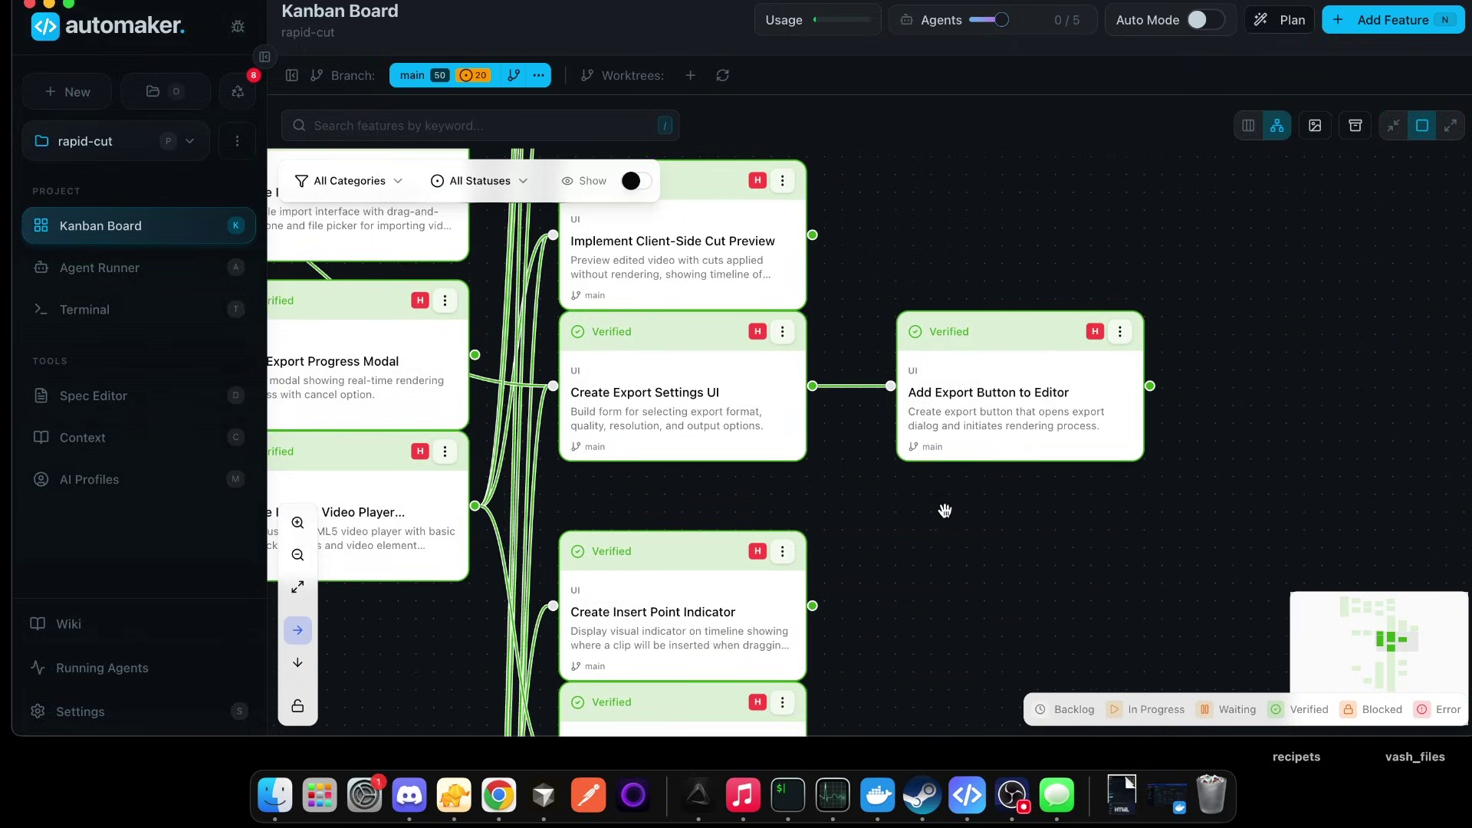
left_click_drag(861, 236, 1037, 415)
scroll(1037, 415, "up", 5)
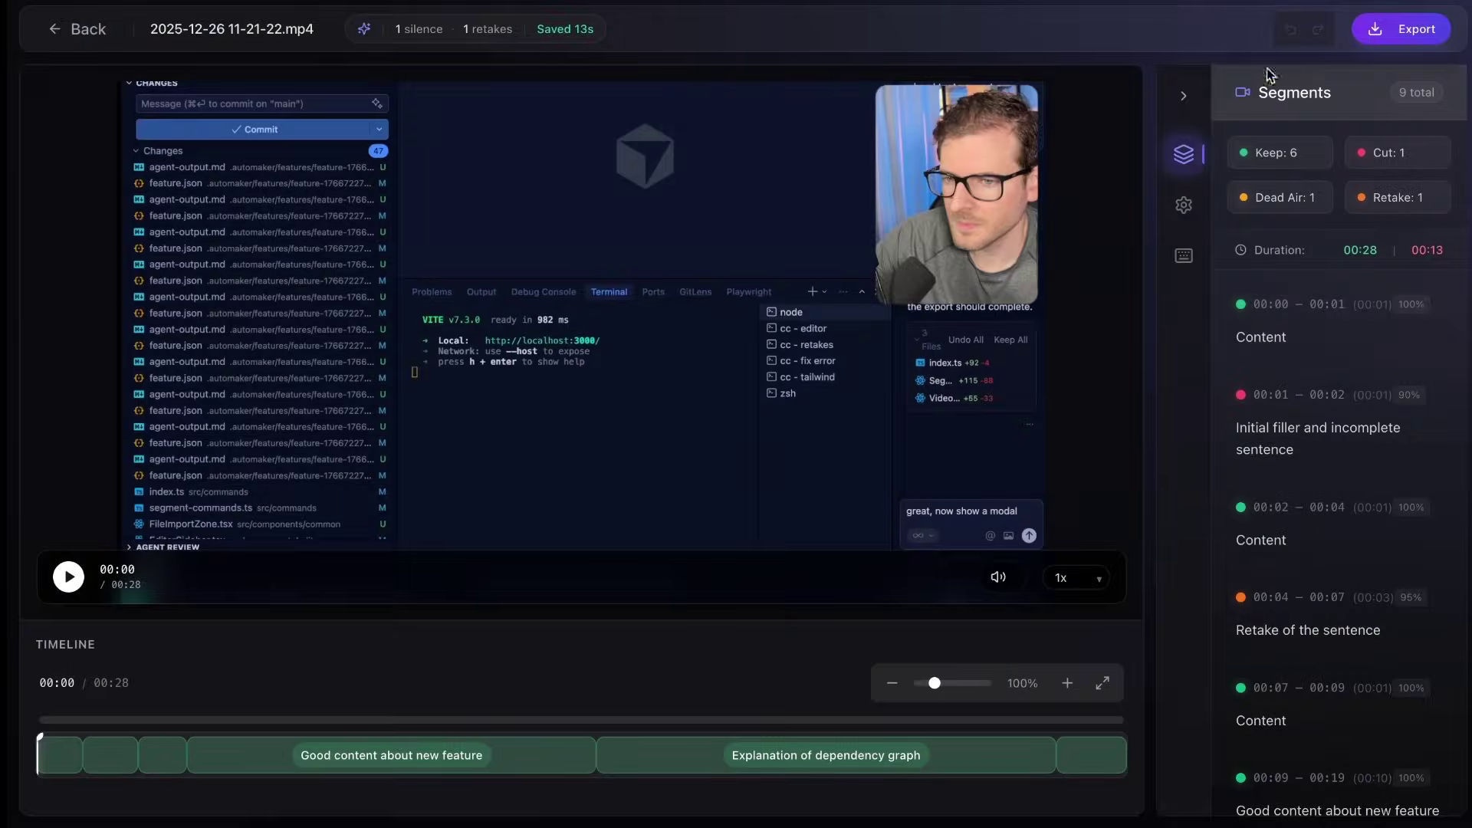
left_click(1410, 39)
scroll(807, 213, "down", 5)
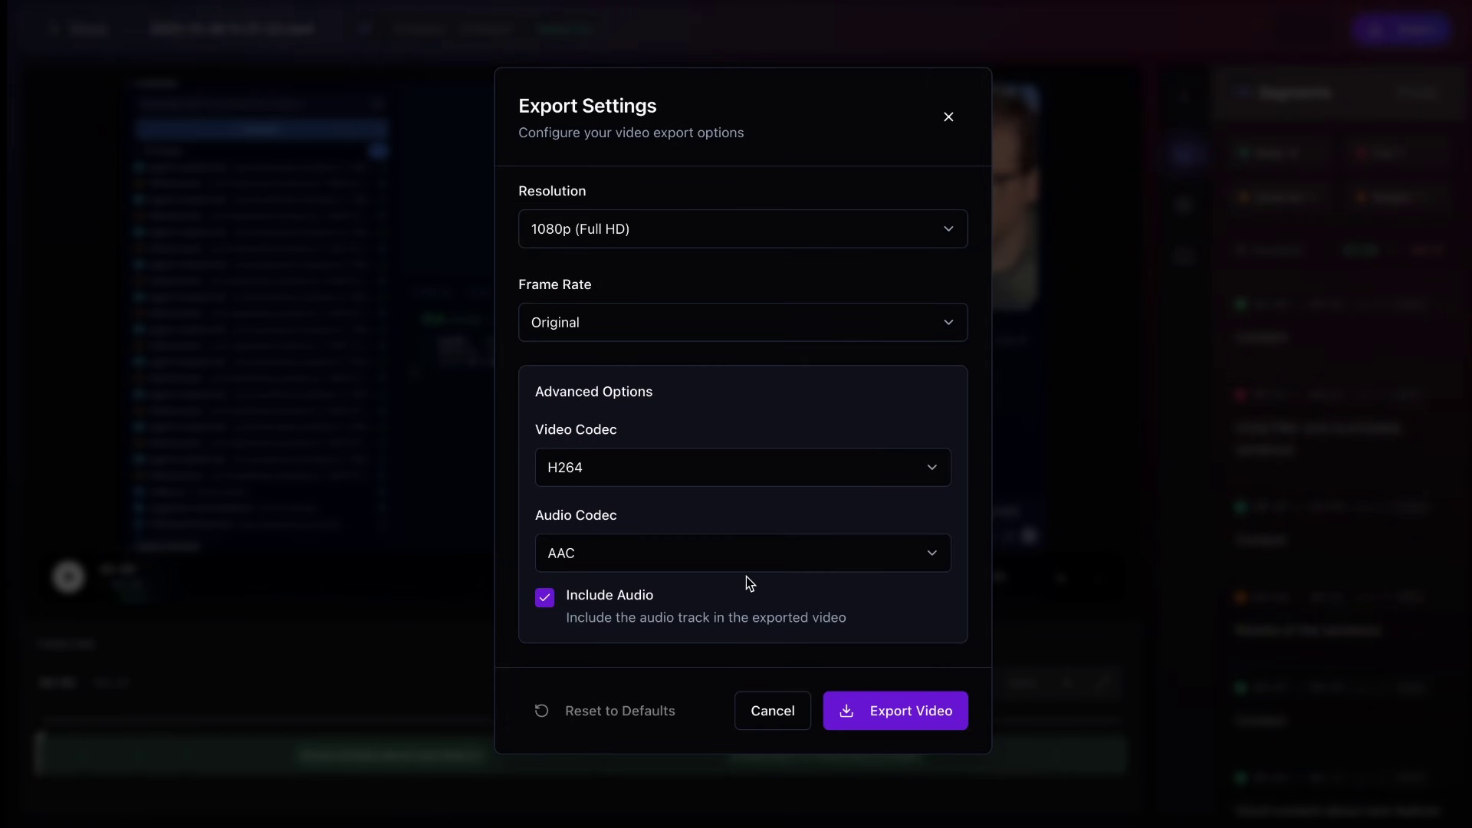
left_click(772, 708)
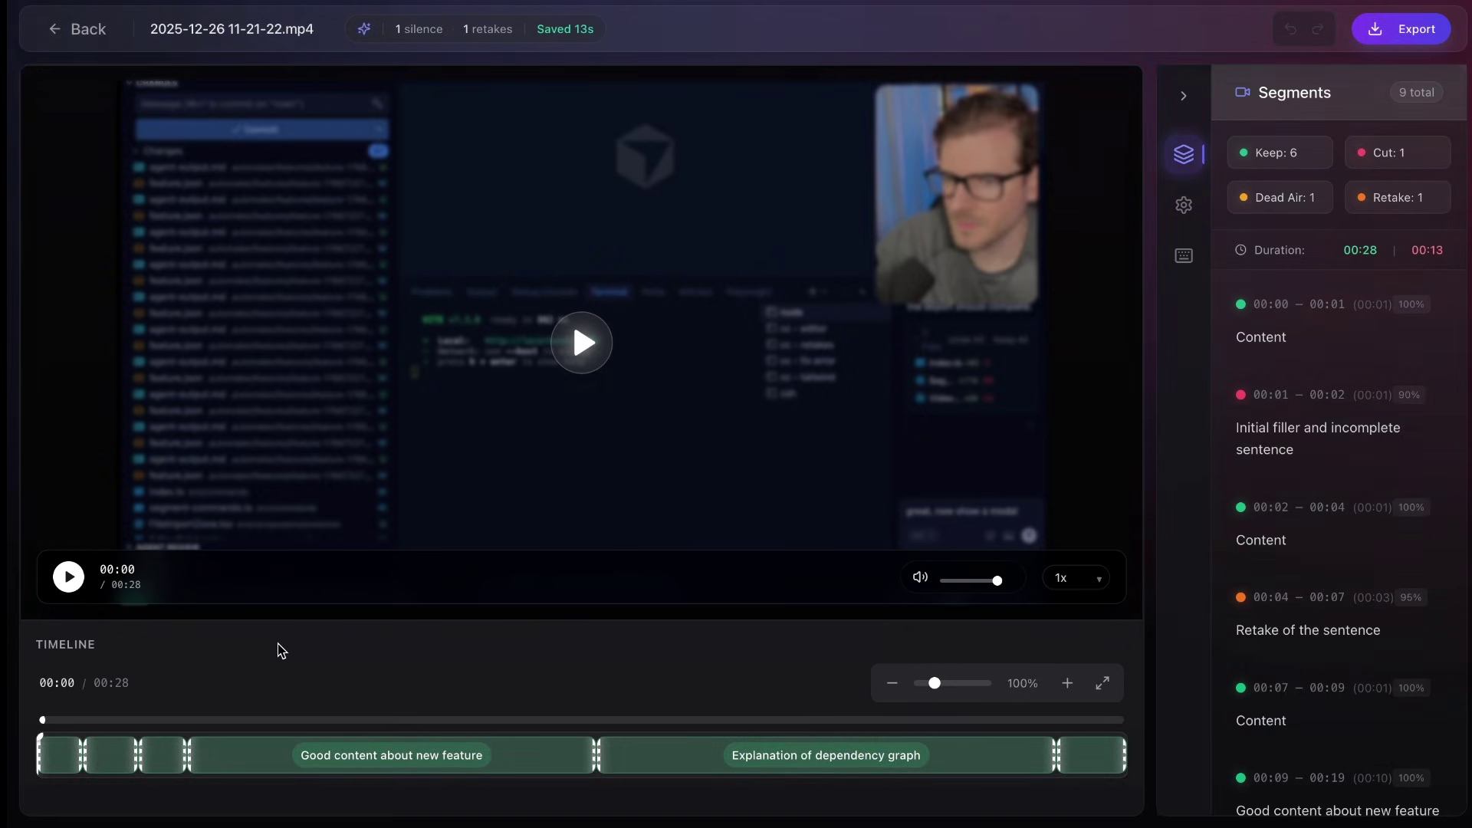
Play to around 00:18, split the clip twice there and delete the short piece between
key("space")
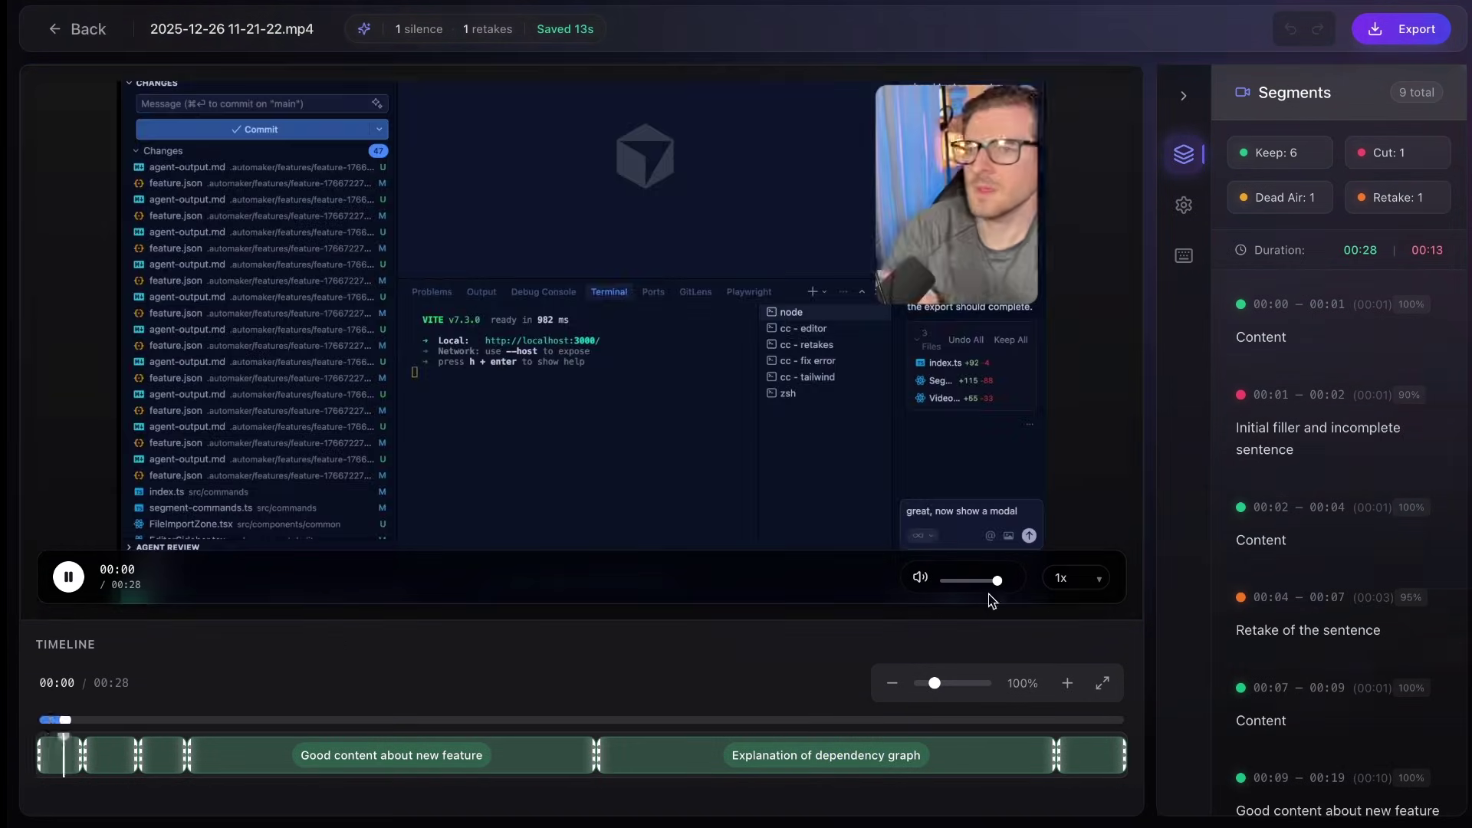
left_click(767, 755)
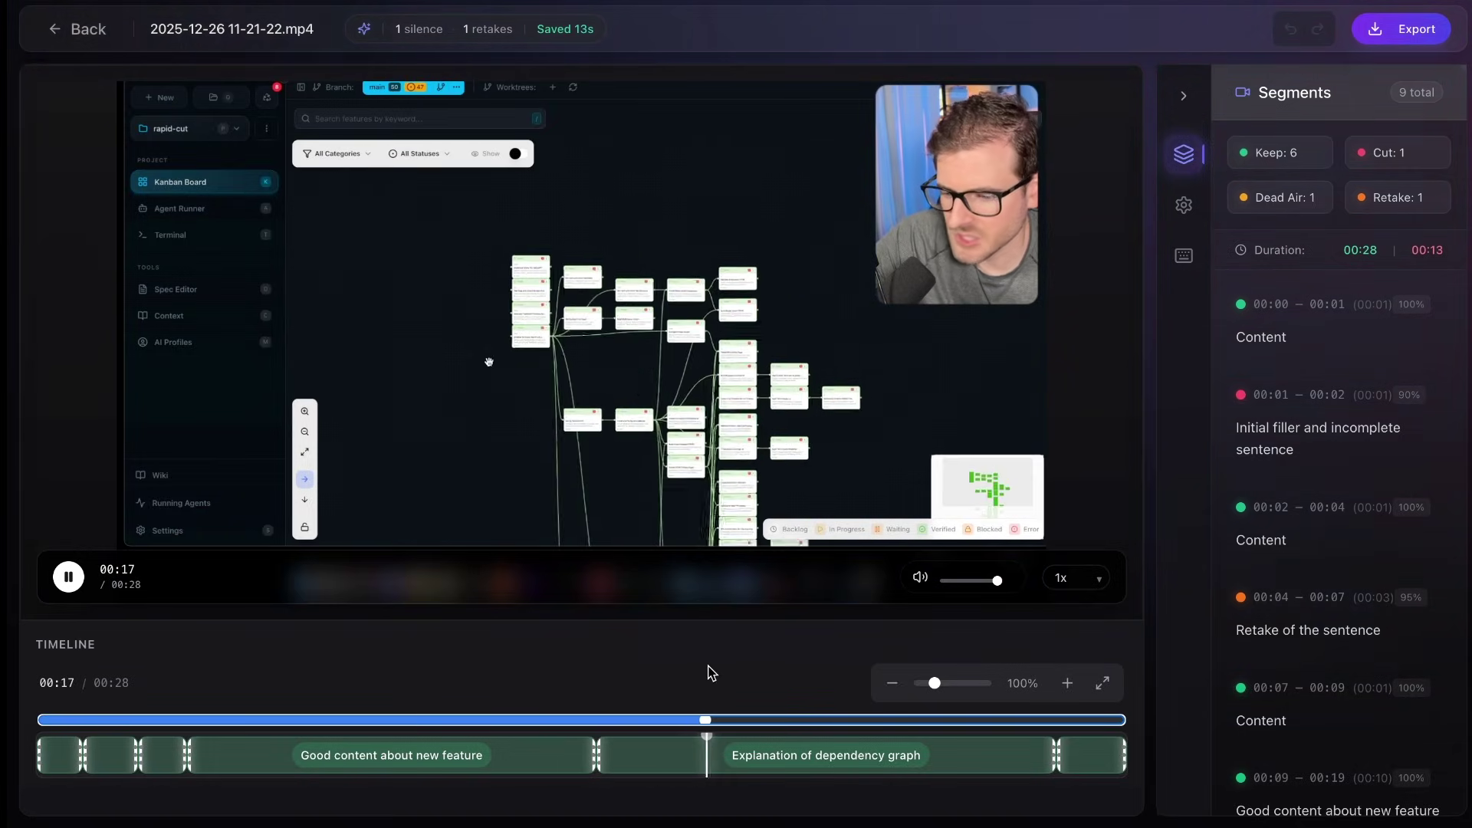
key("space")
left_click(675, 760)
key("s")
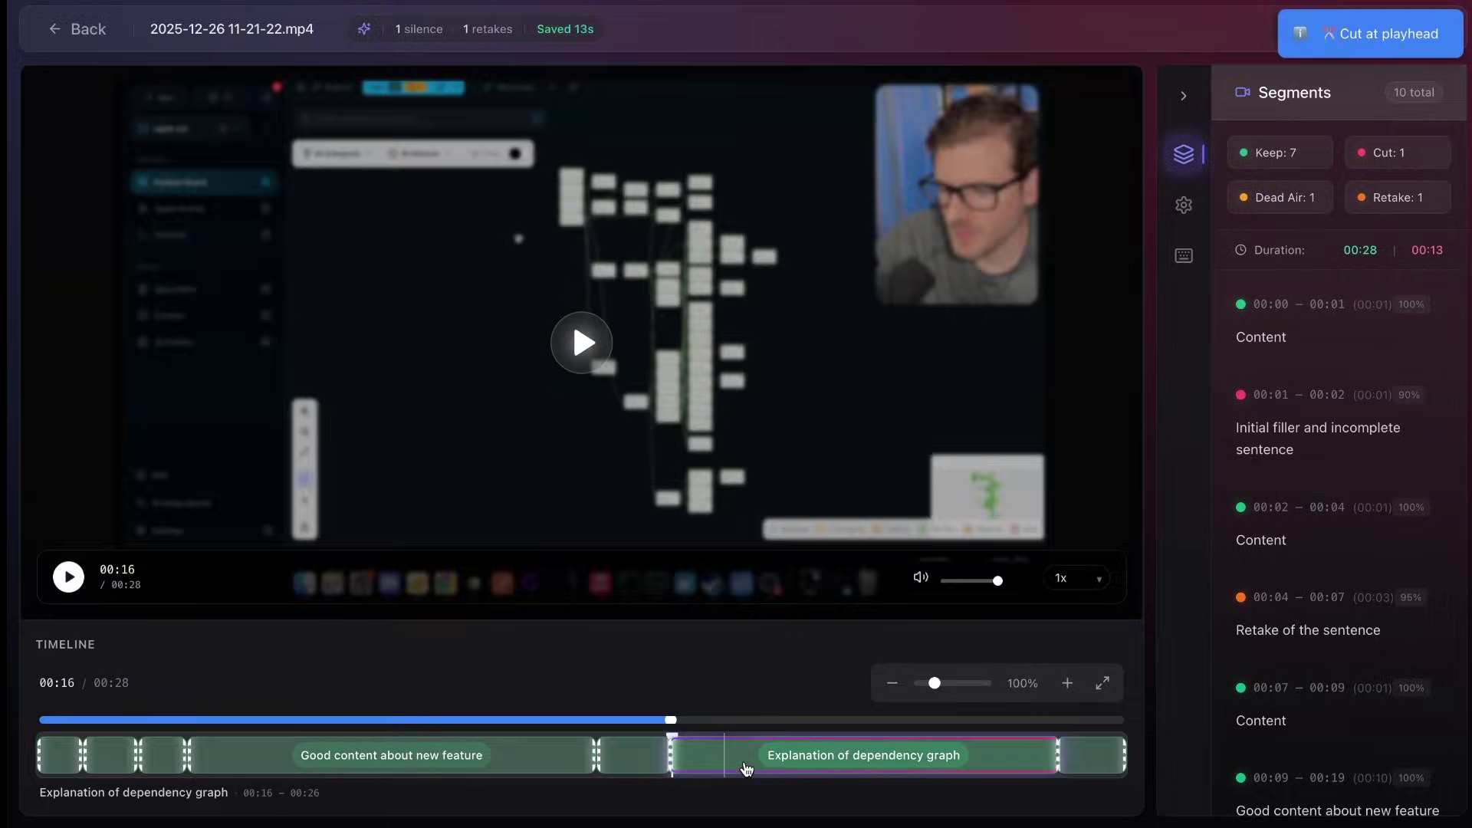
left_click(759, 759)
key("s")
left_click(721, 763)
key("Delete")
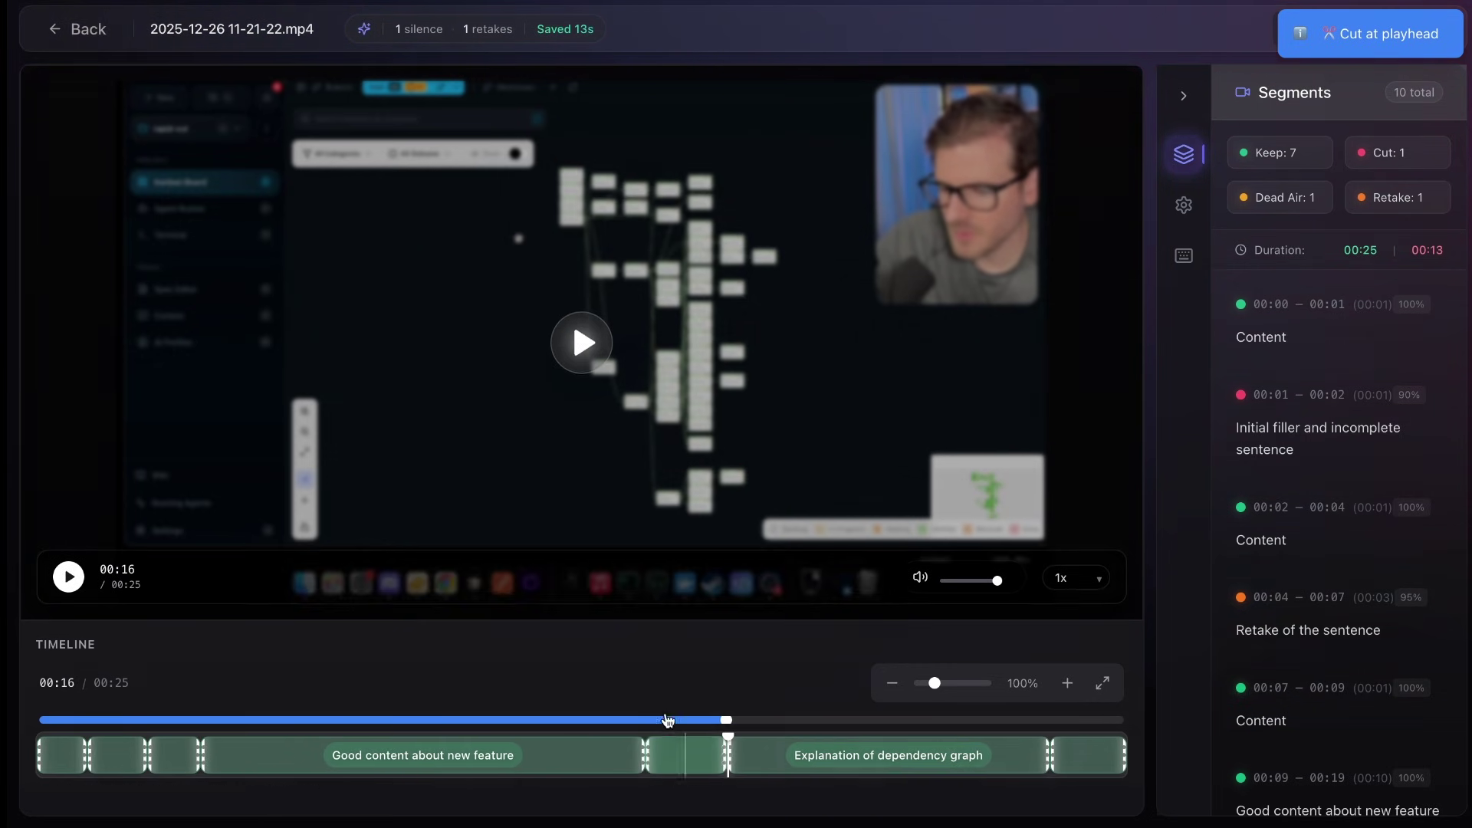
Replay the trimmed clip, zoom the timeline out to 44% and jump to the flagged retake
key("space")
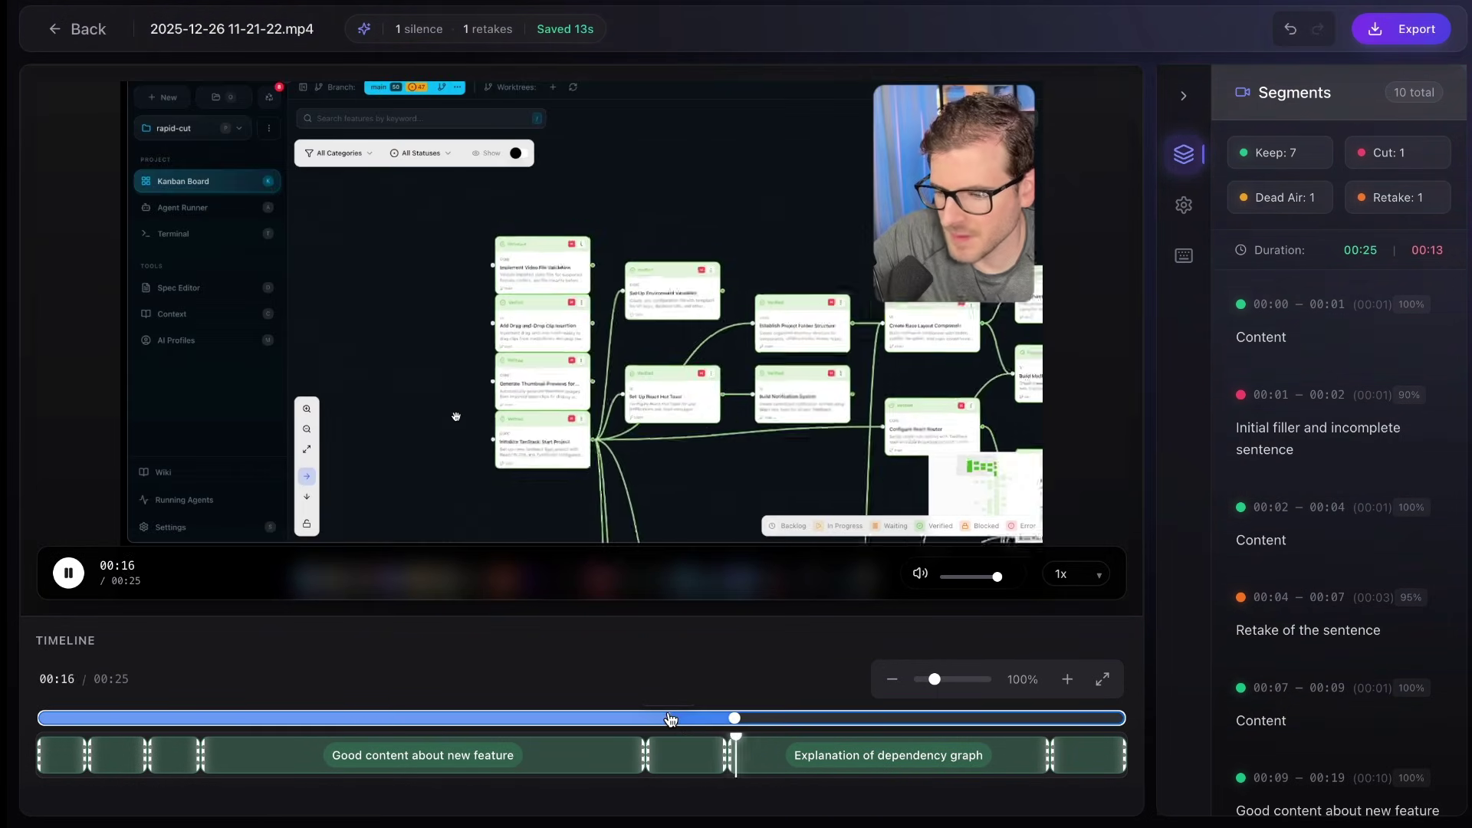
key("space")
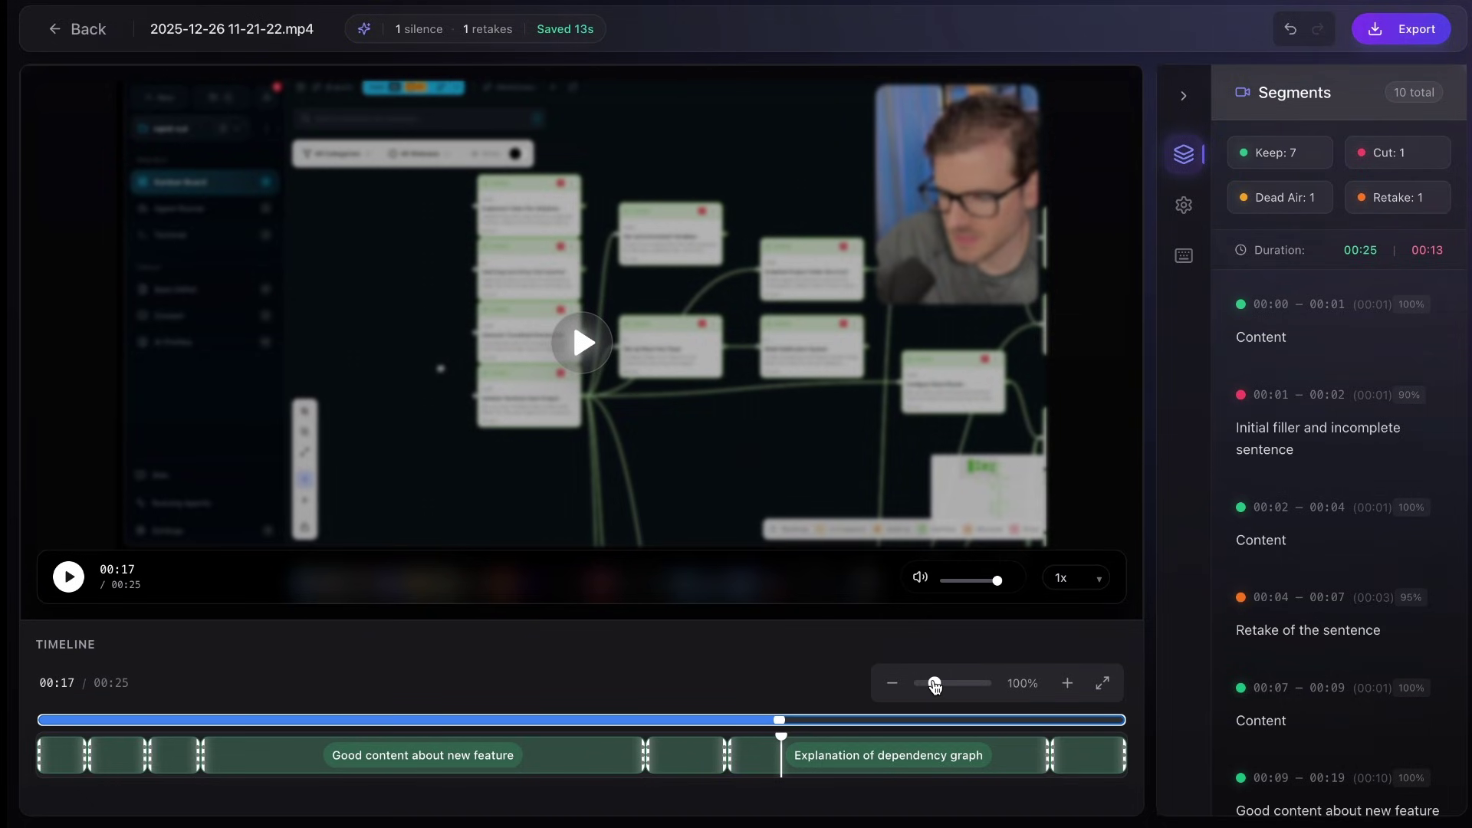
left_click_drag(934, 685, 925, 686)
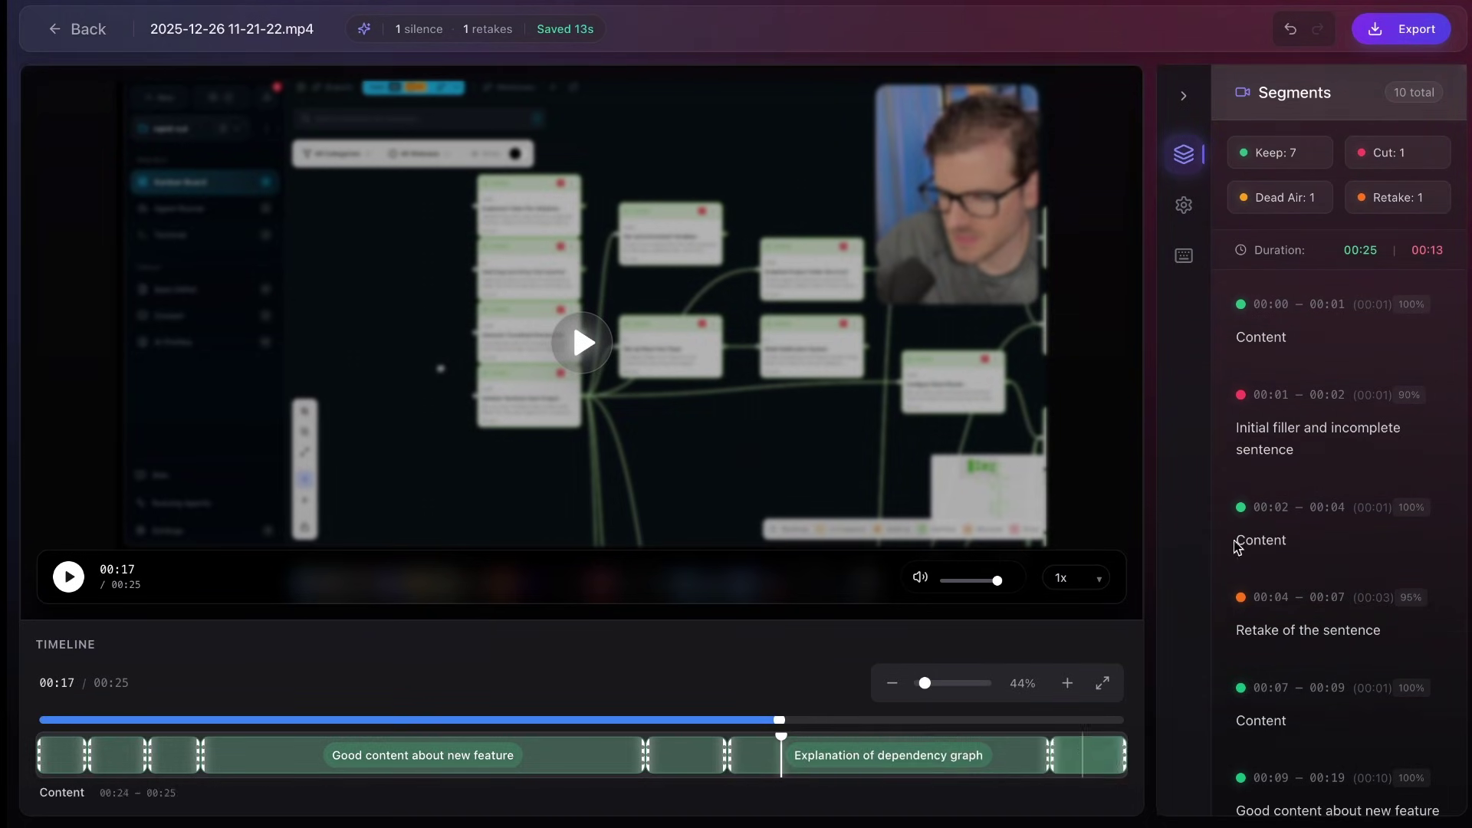
left_click(1277, 633)
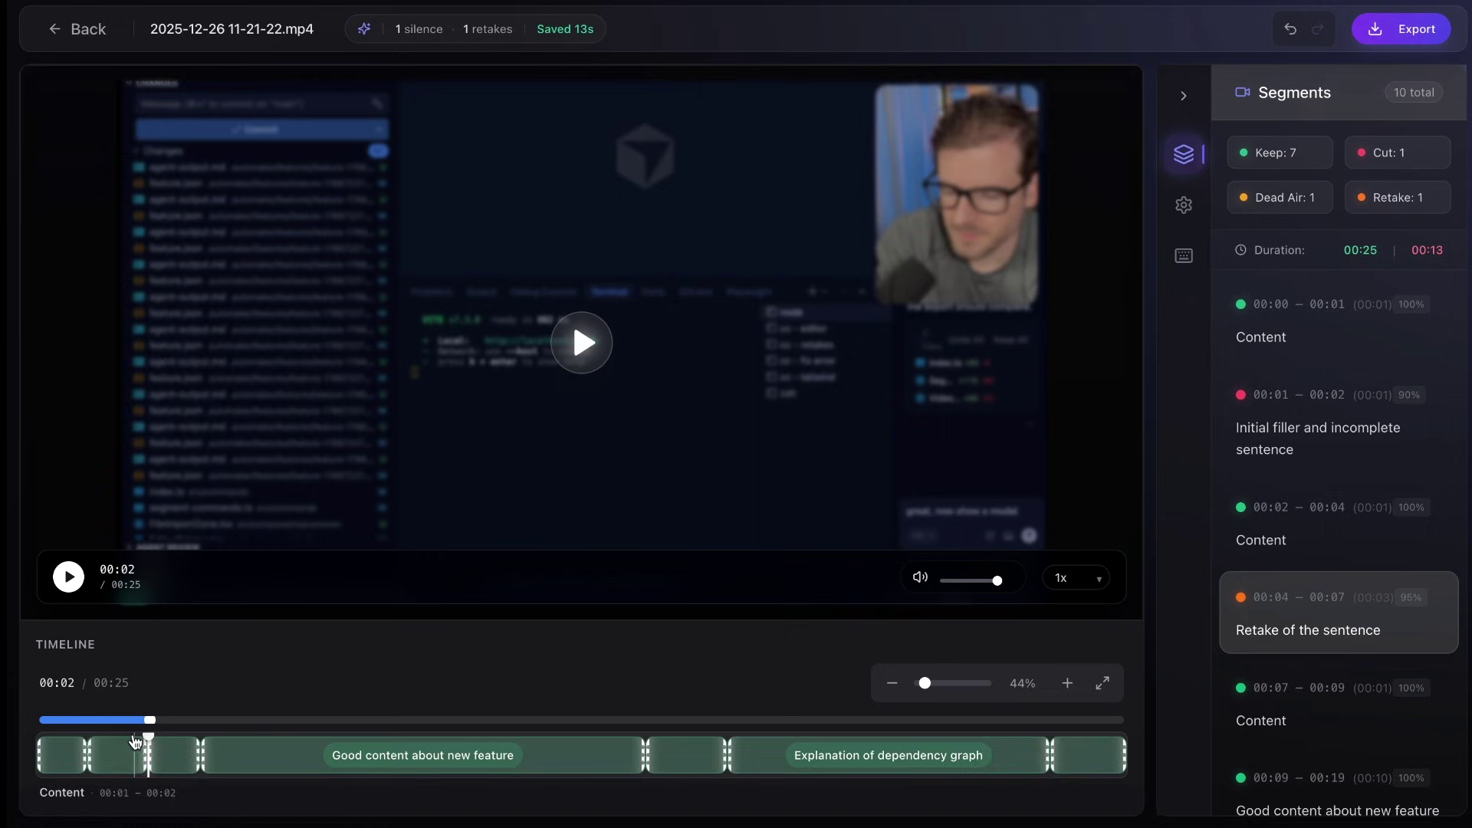
Delete the Content segments at 00:07–00:09, 00:02–00:04 and 00:00–00:01
left_click(204, 765)
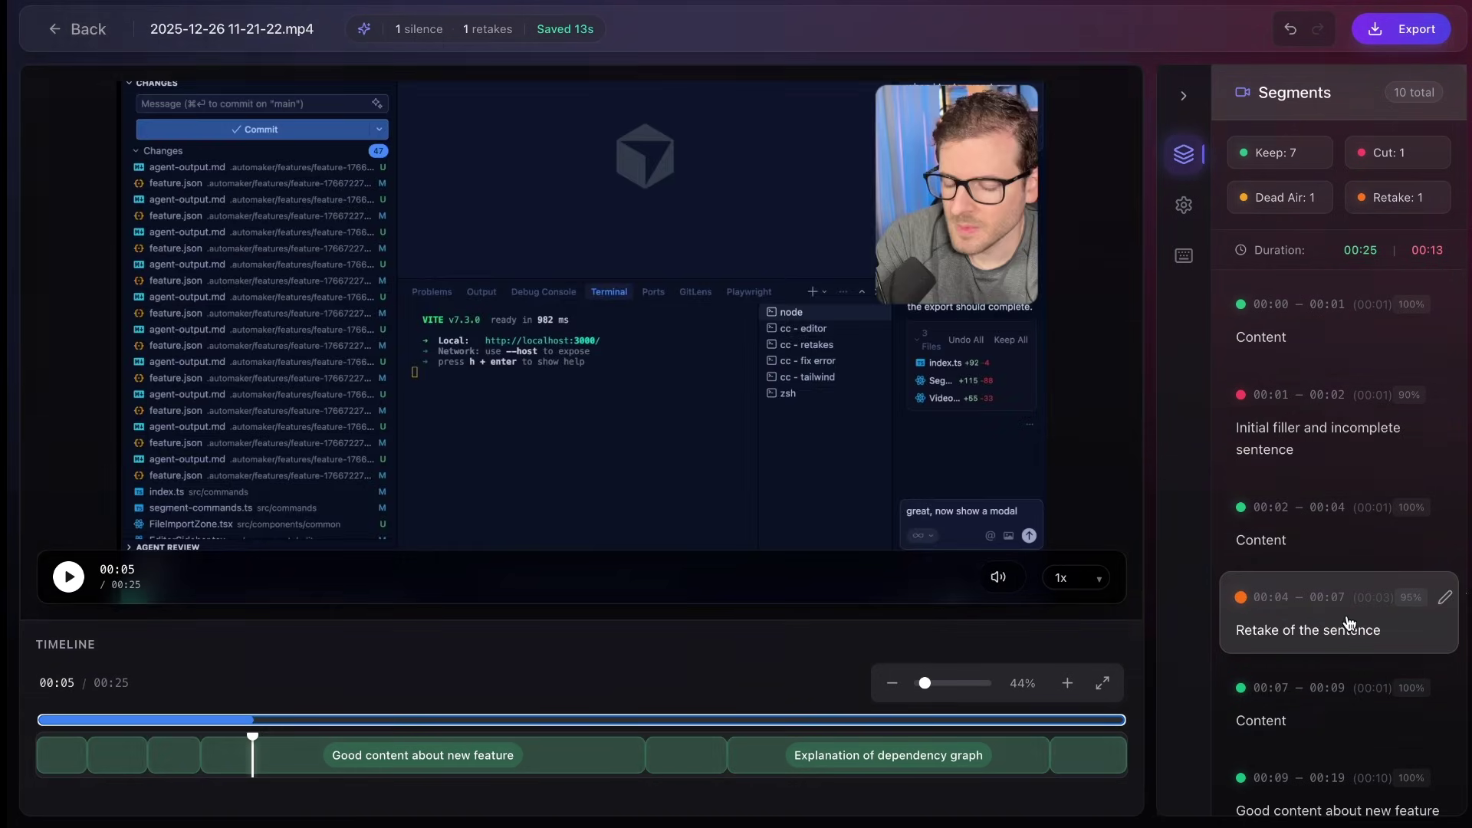
left_click(1353, 618)
left_click(173, 755)
key("Delete")
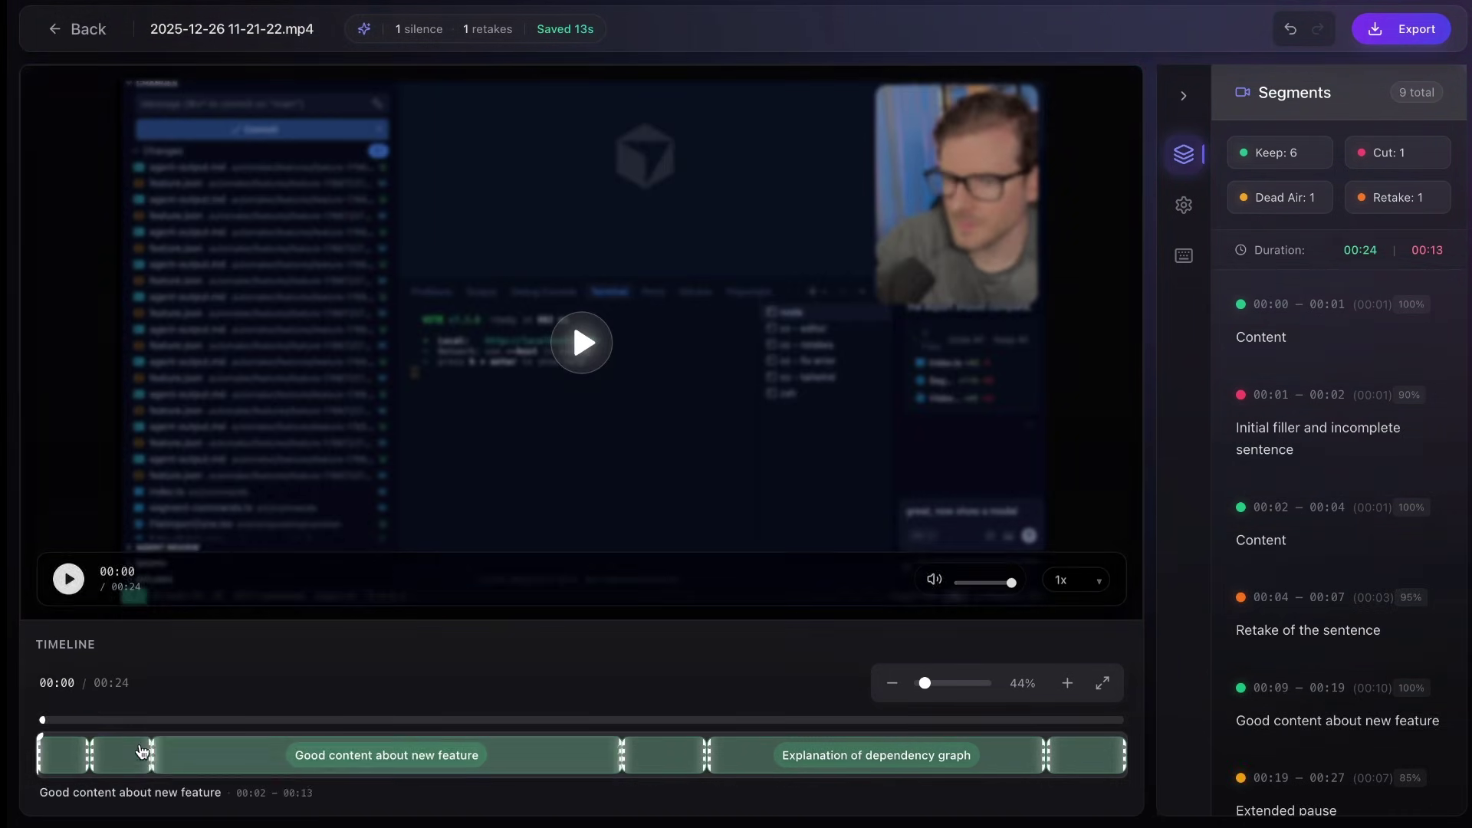
left_click(107, 755)
key("Delete")
left_click(85, 750)
key("Delete")
Preview the Extended pause segment, then delete the last Content segment on the timeline
key("space")
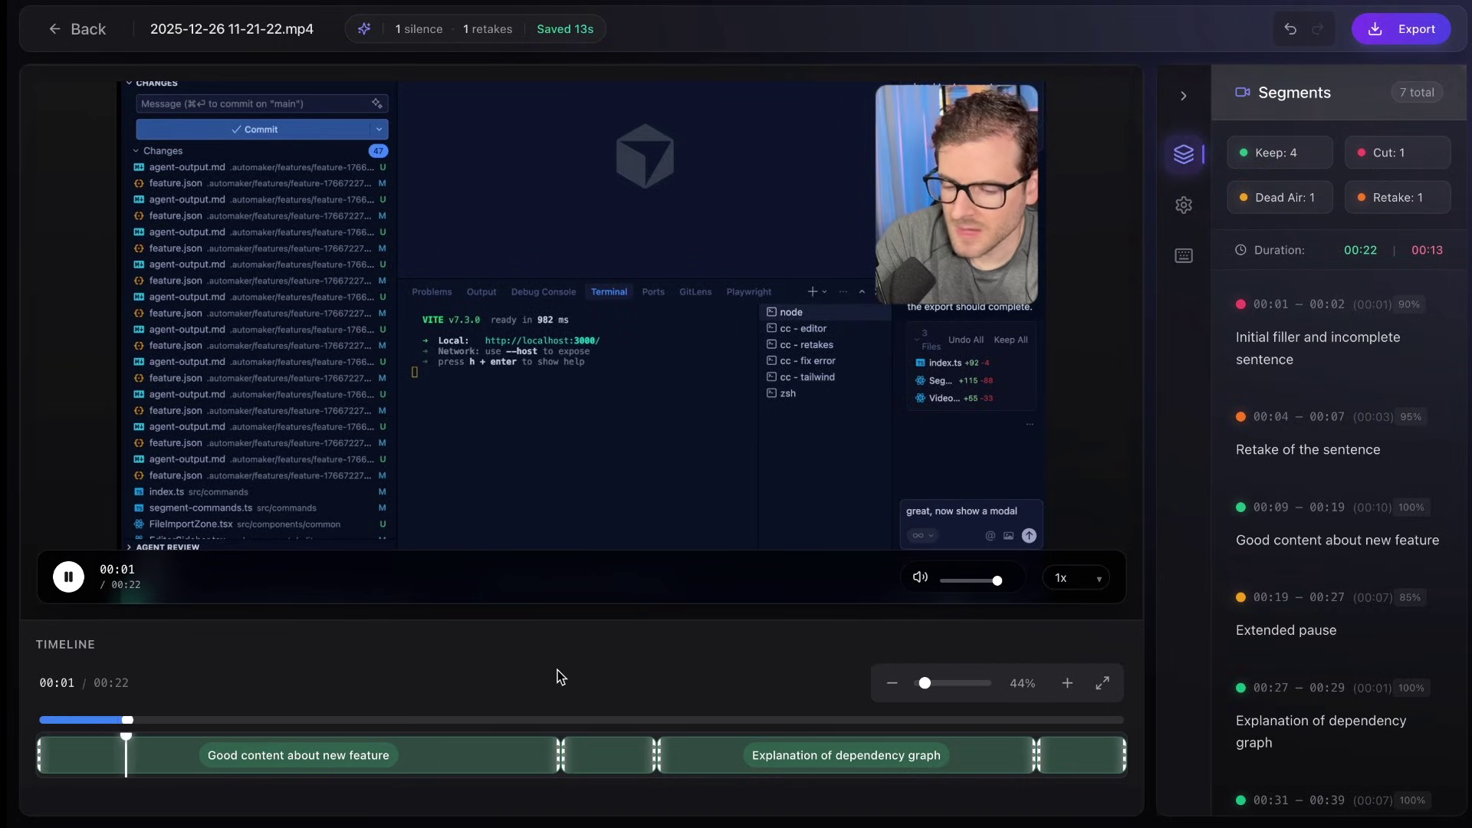
double_click(1265, 630)
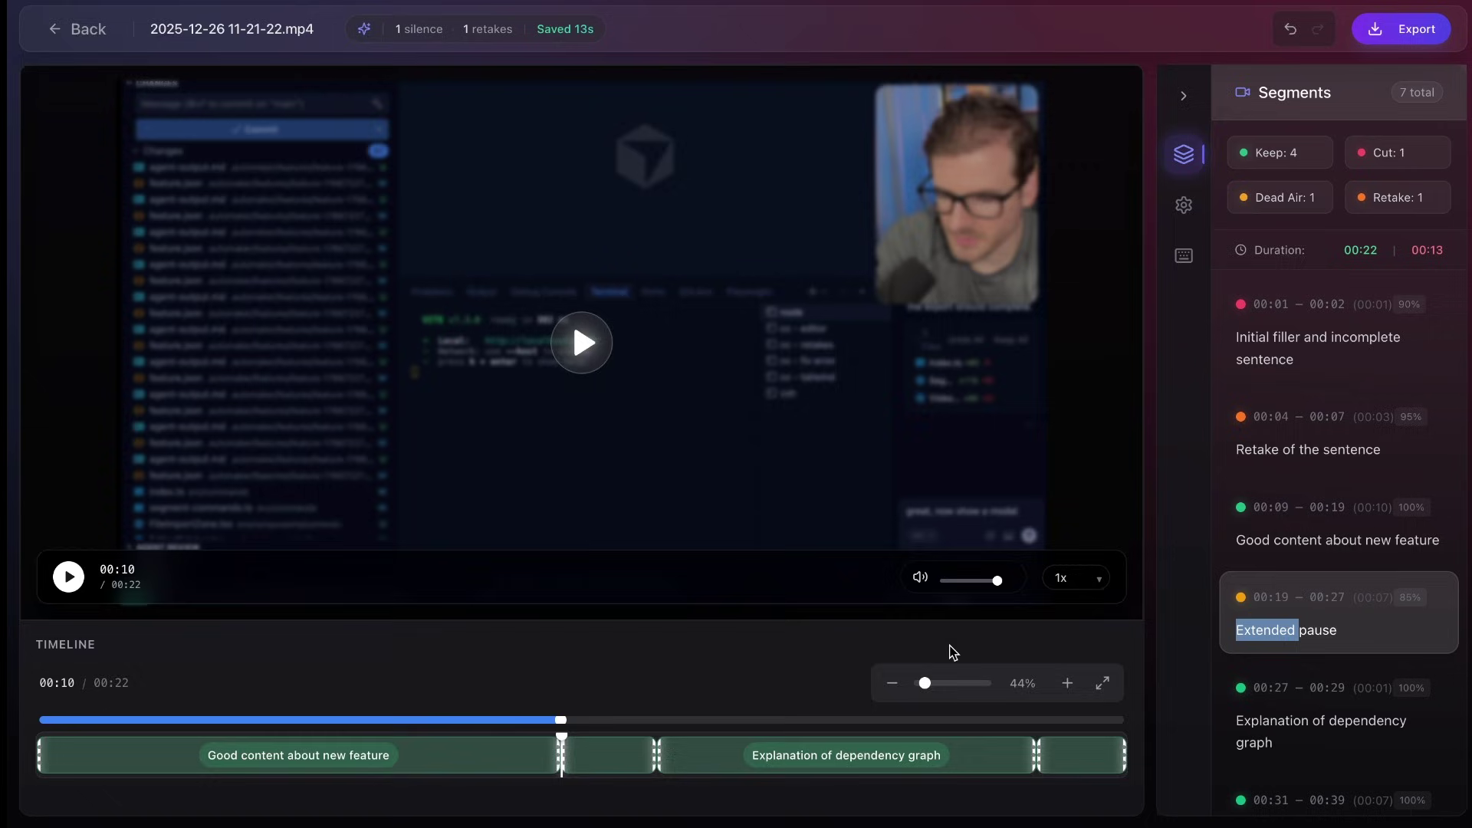
left_click(1316, 653)
scroll(1314, 637, "down", 2)
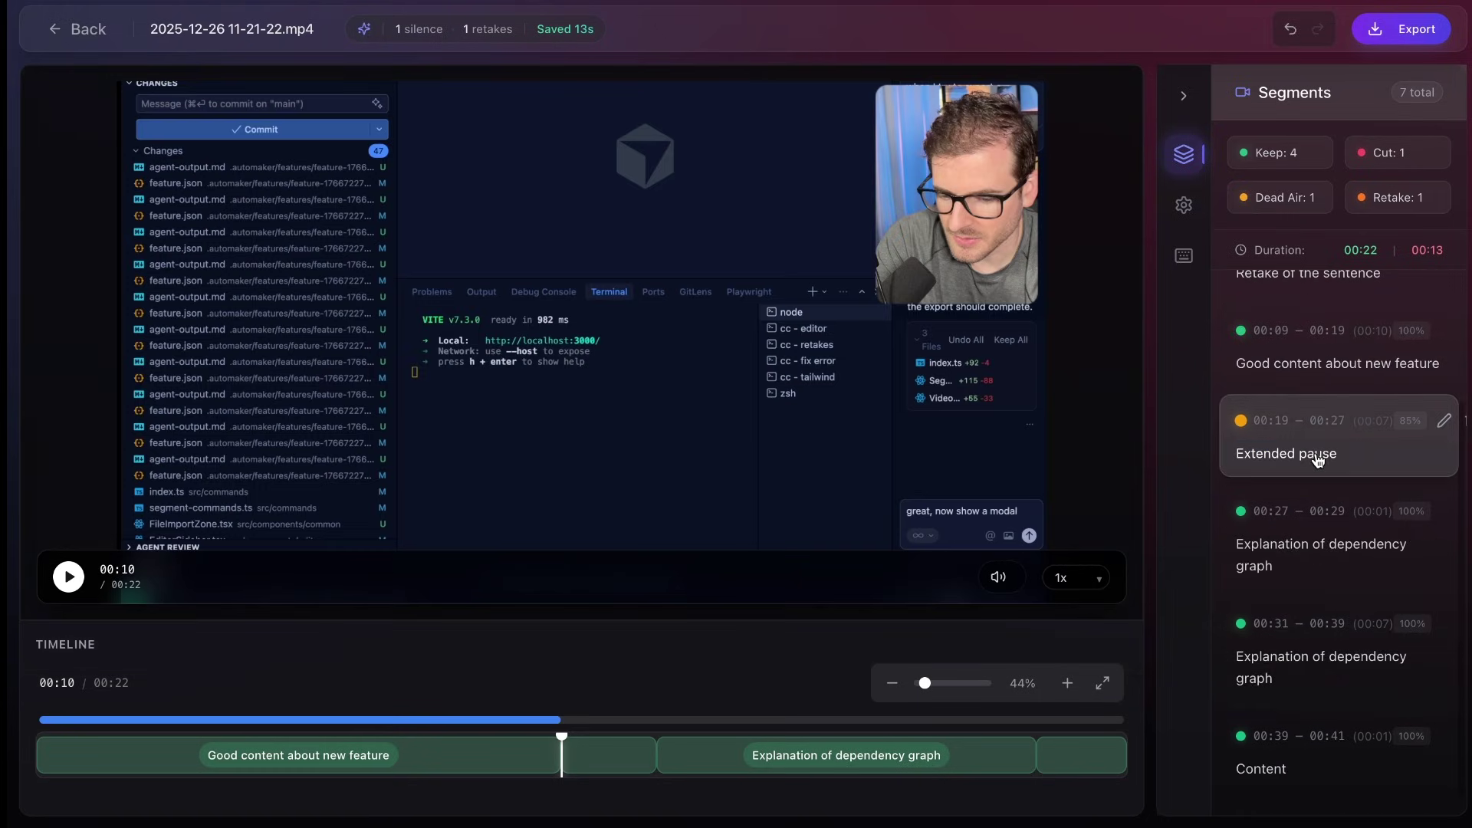
left_click(1029, 720)
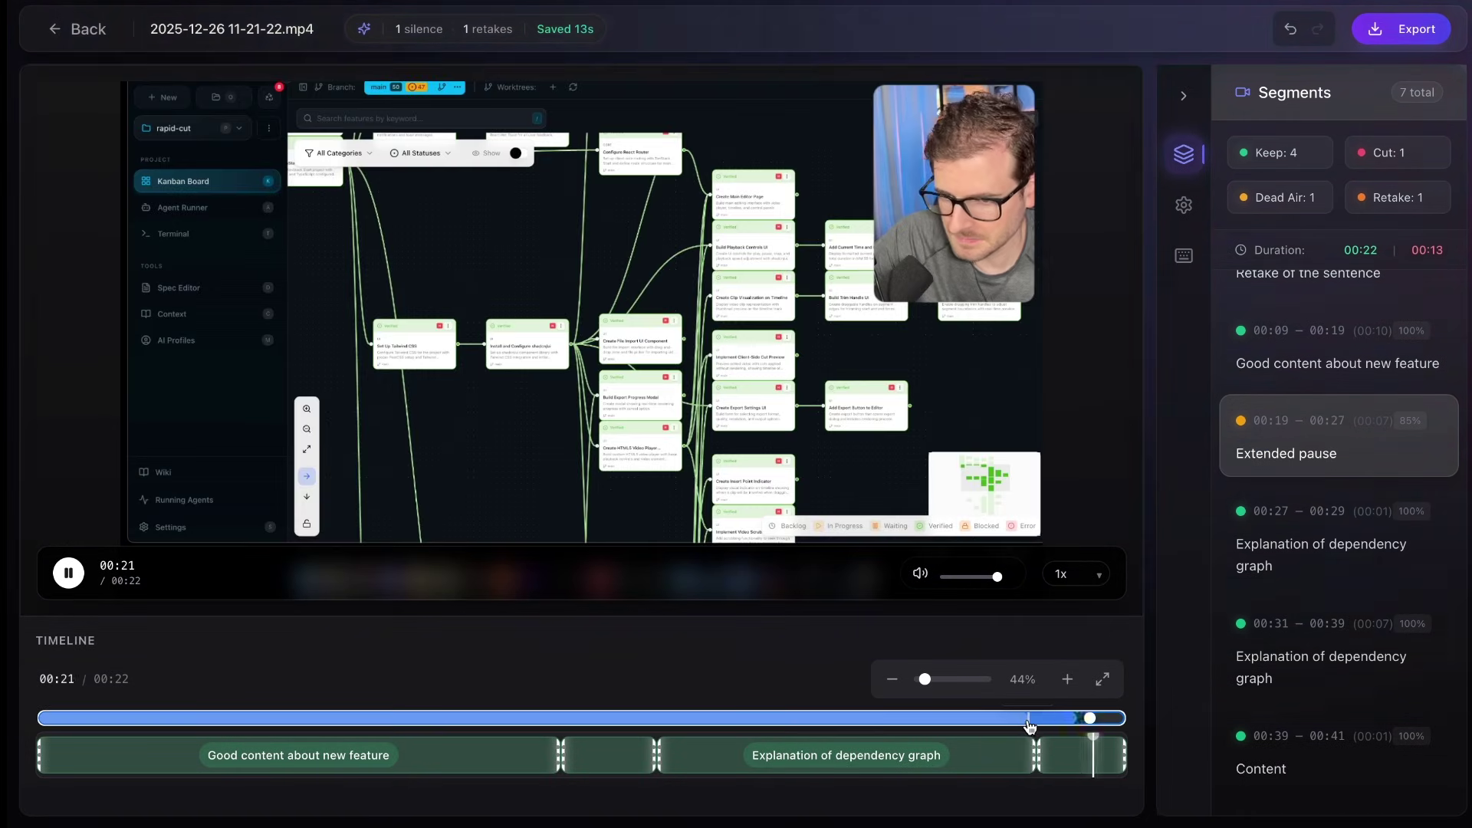
left_click(1081, 756)
key("Delete")
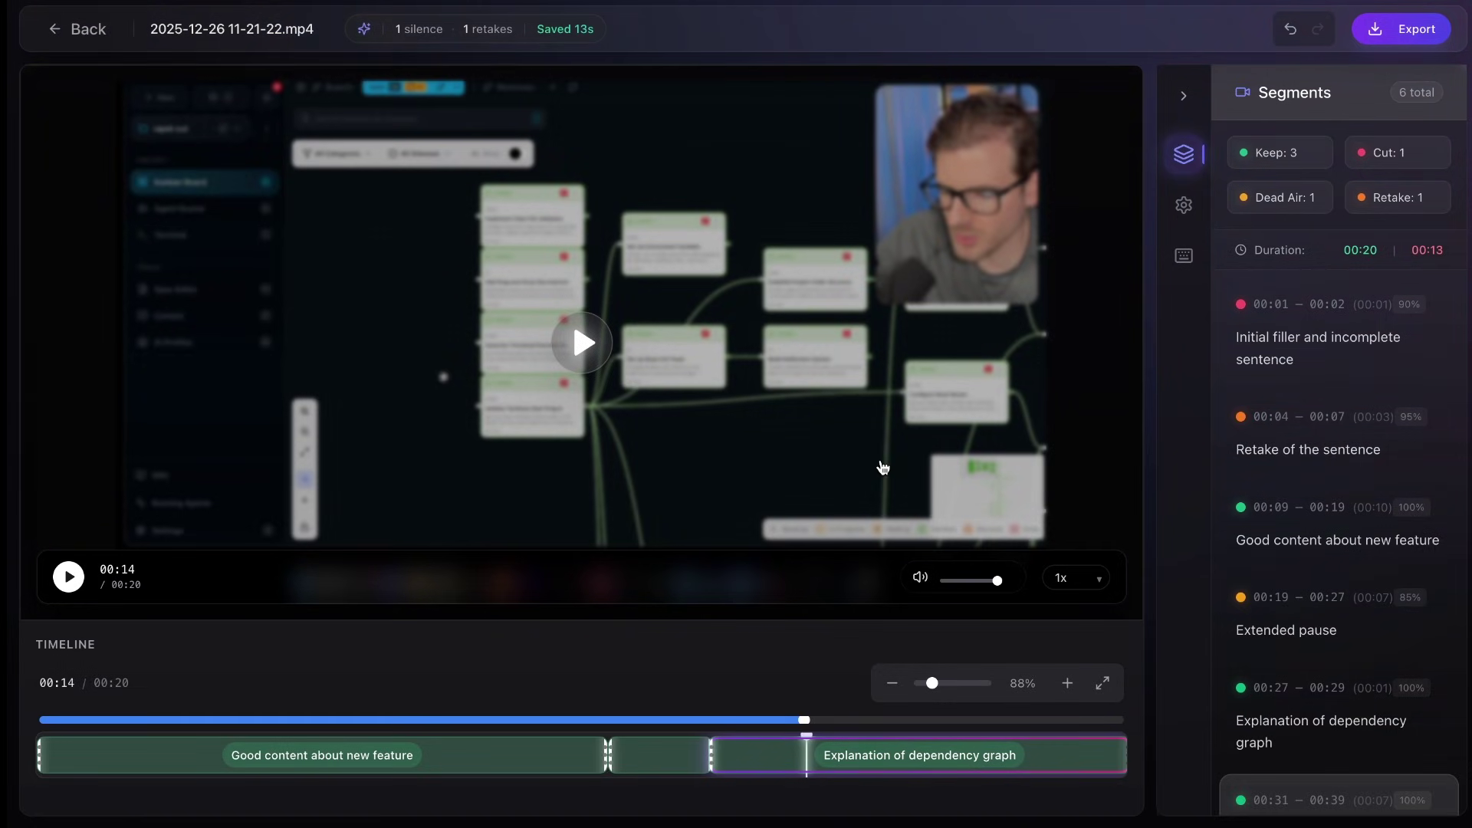
Export the edit as a 1080p MP4, download exported-video.mp4 and open it to check
left_click(1389, 37)
scroll(766, 362, "down", 2)
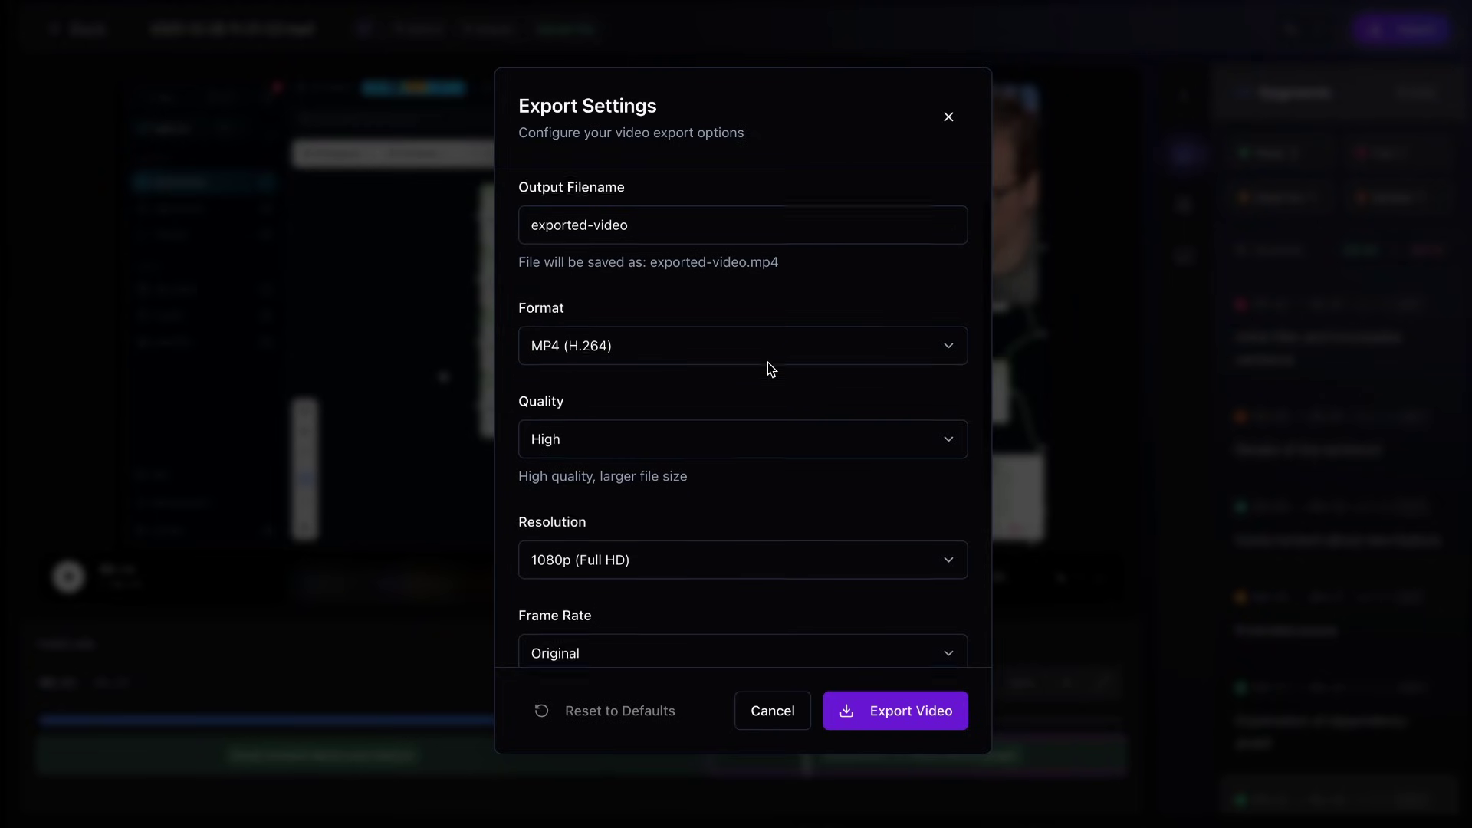
scroll(651, 421, "down", 5)
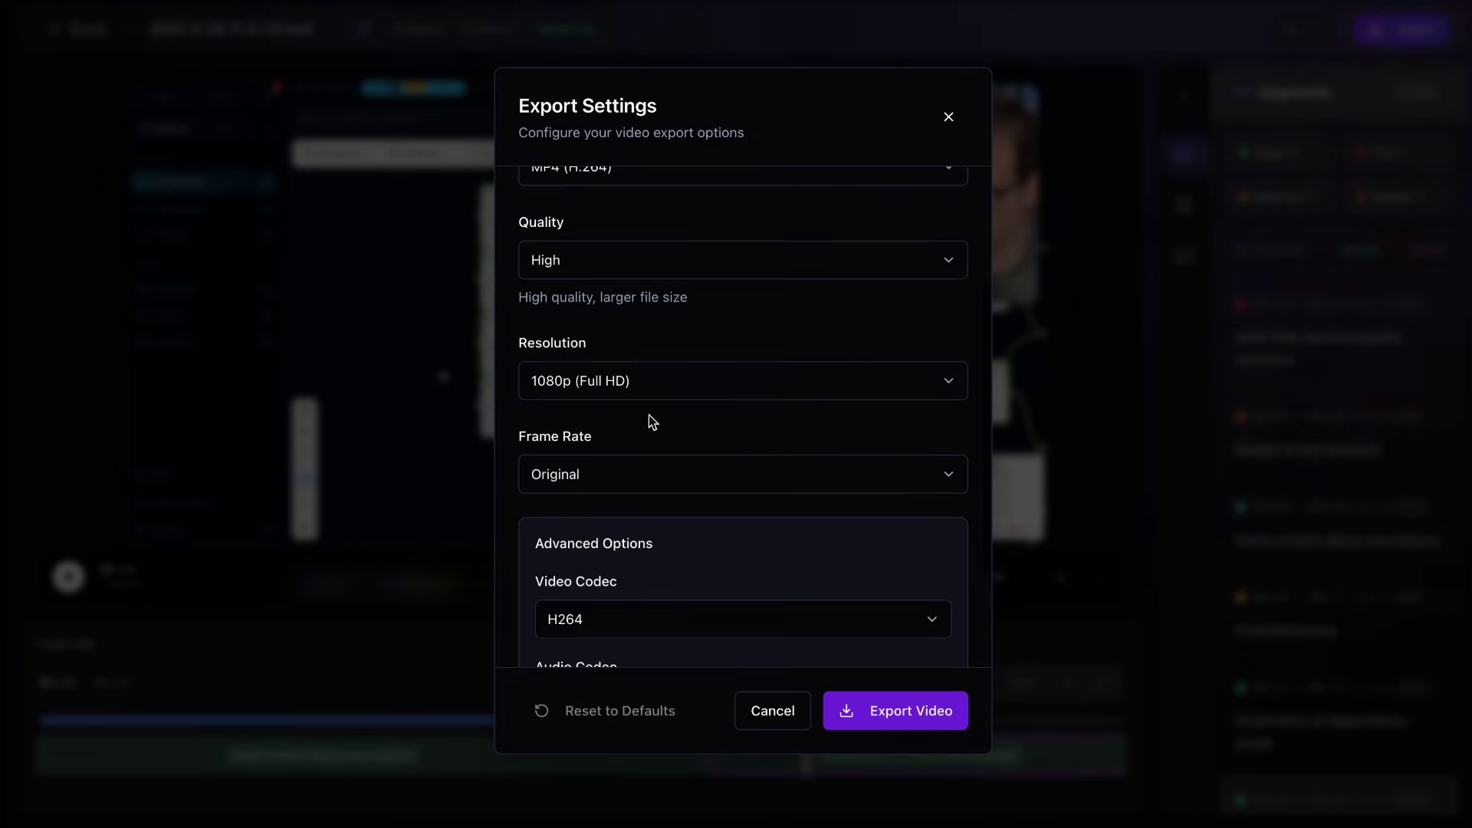
scroll(682, 384, "down", 5)
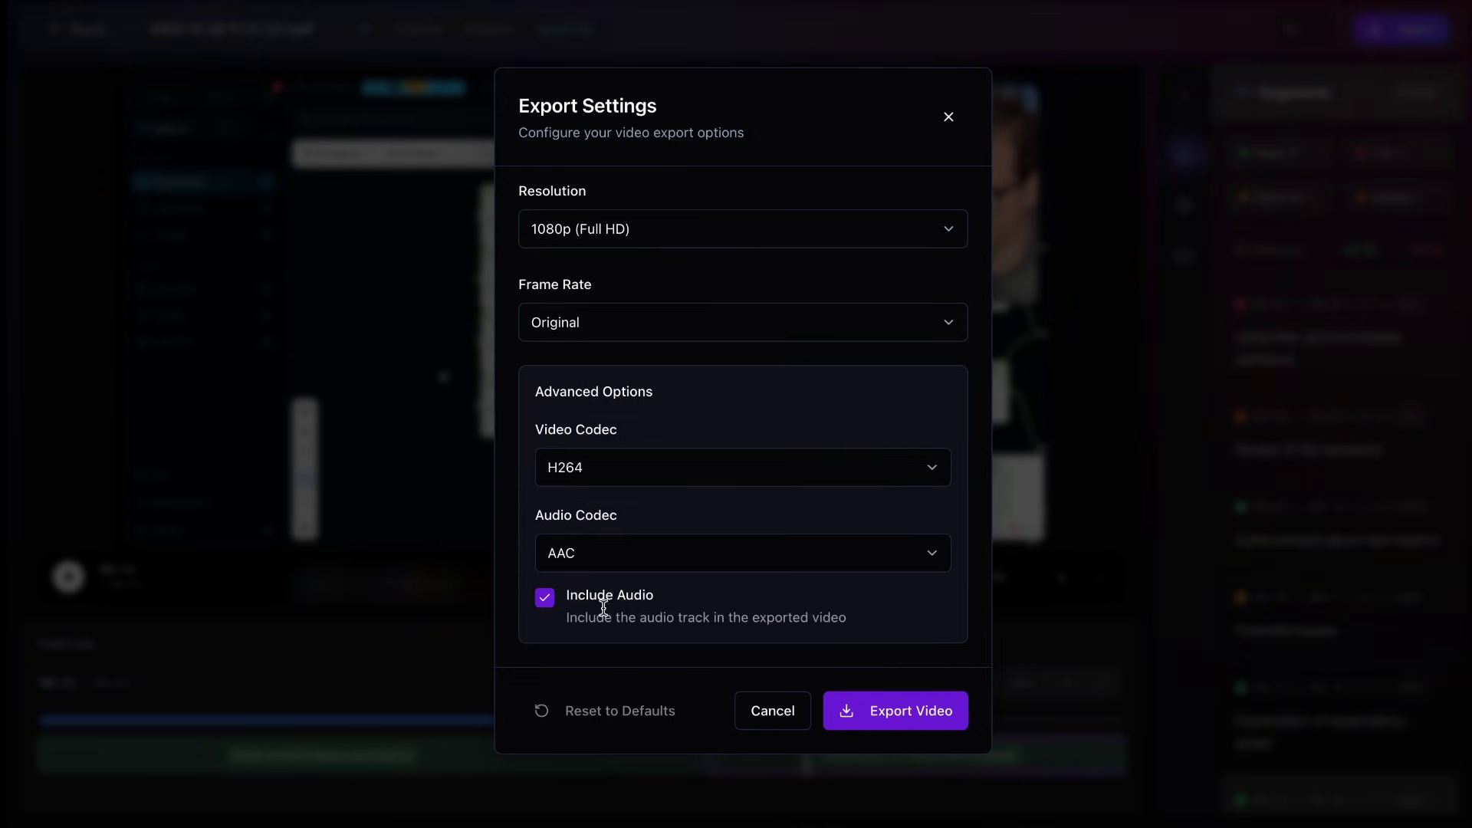
left_click(913, 714)
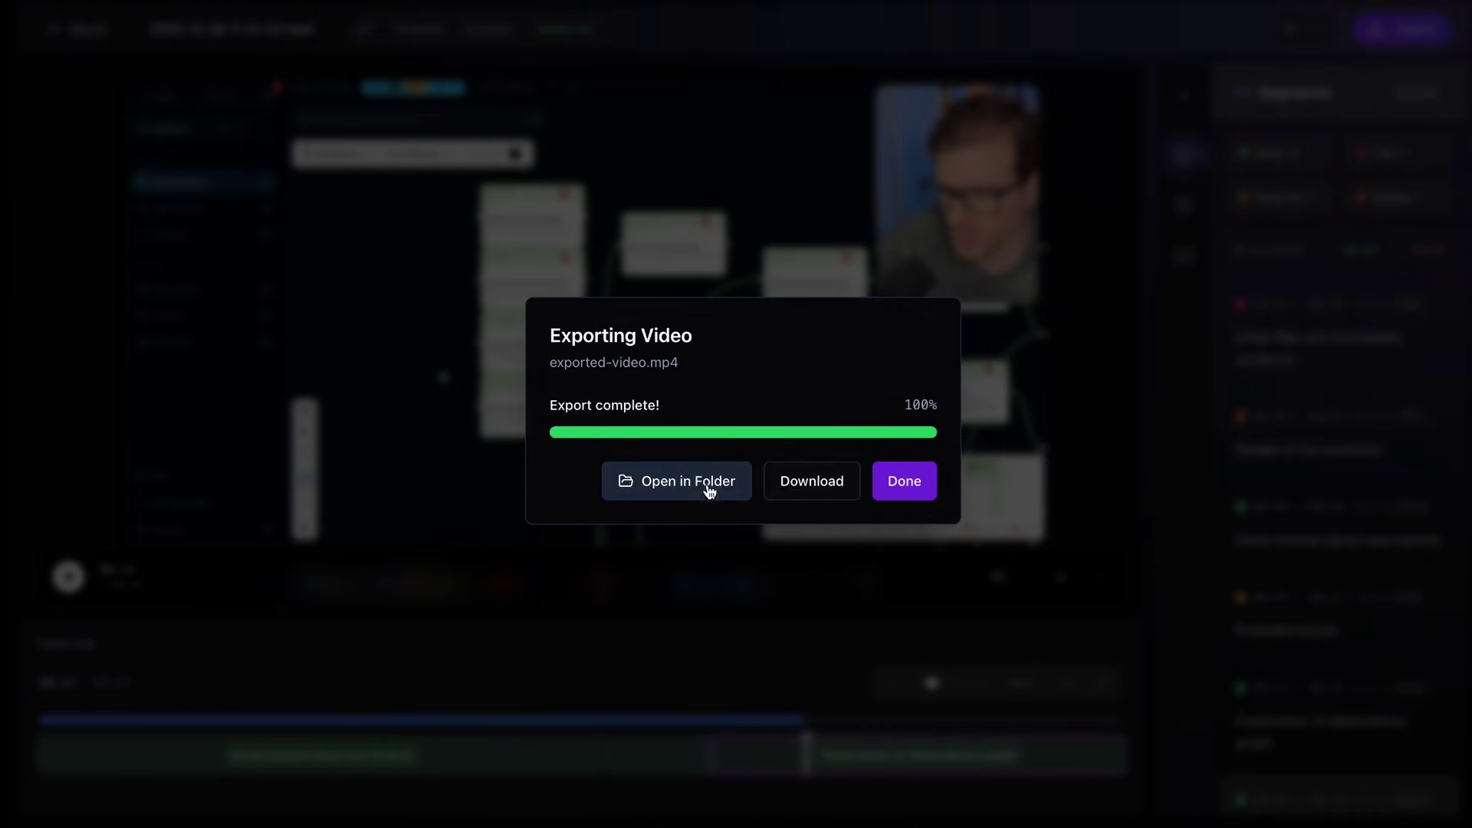
left_click(835, 496)
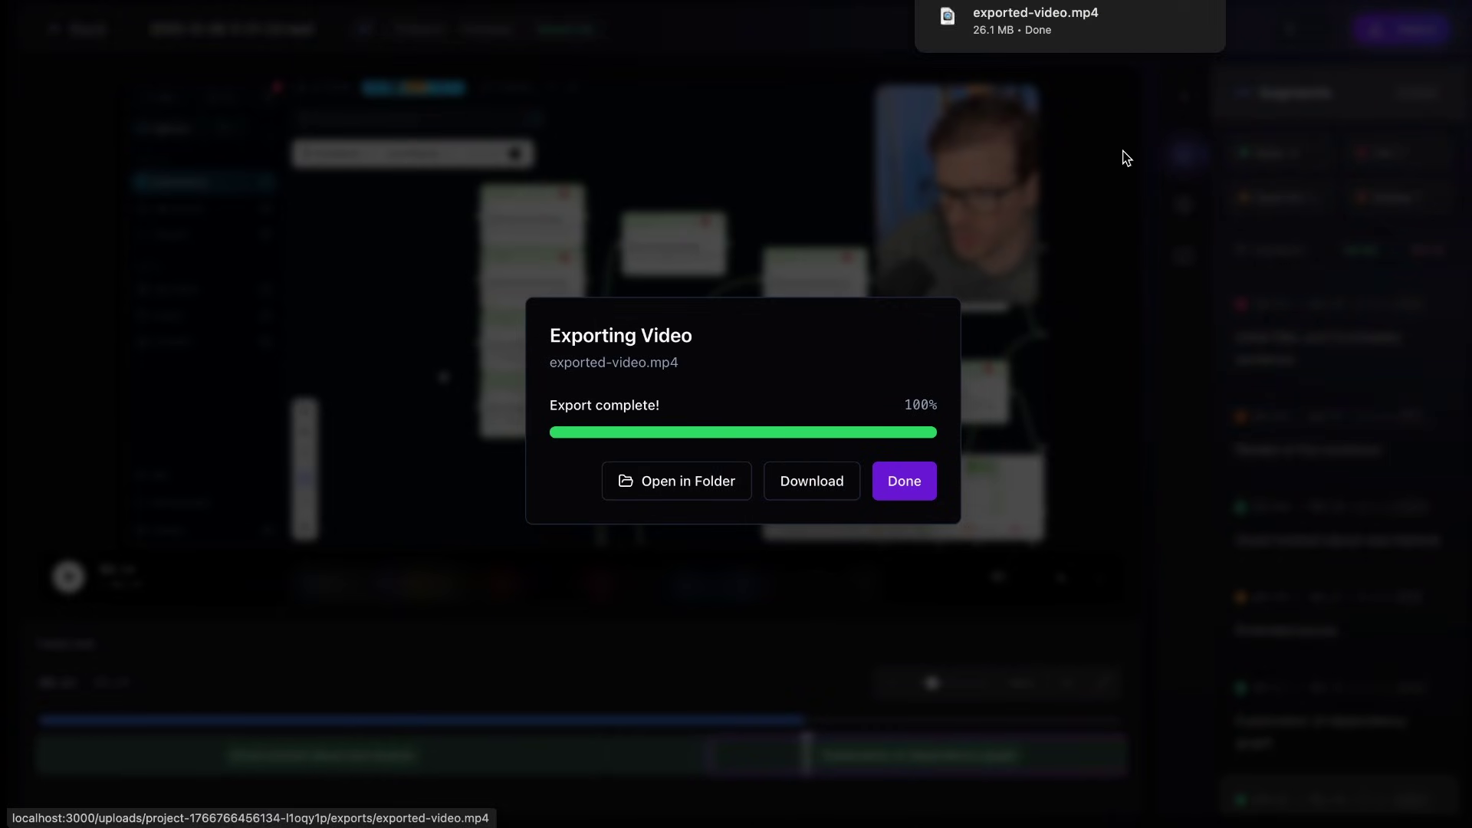
left_click(1044, 23)
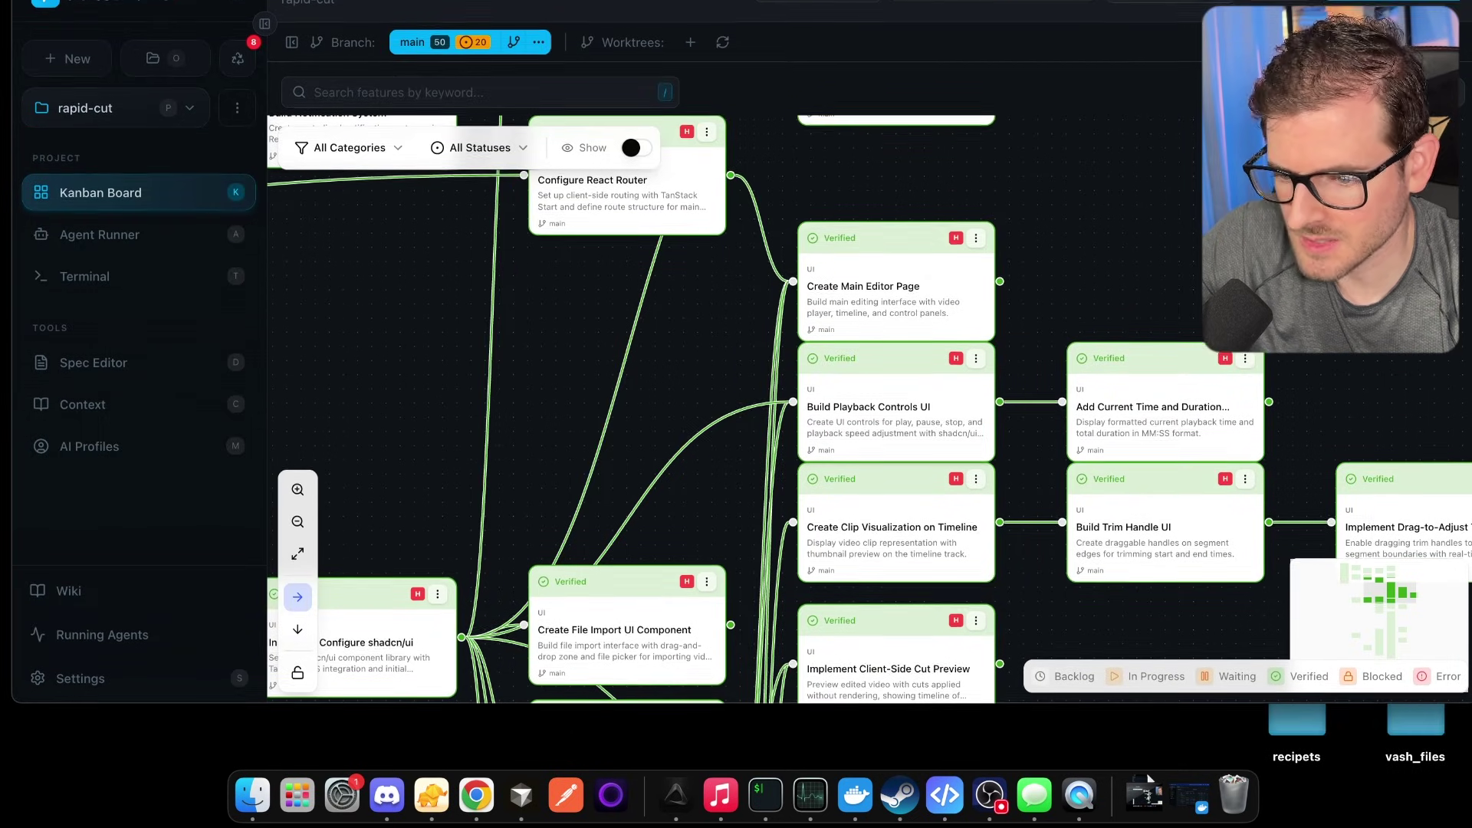
Zoom and pan around the rapid-cut feature graph, then open Plan Backlog Changes
scroll(560, 372, "down", 5)
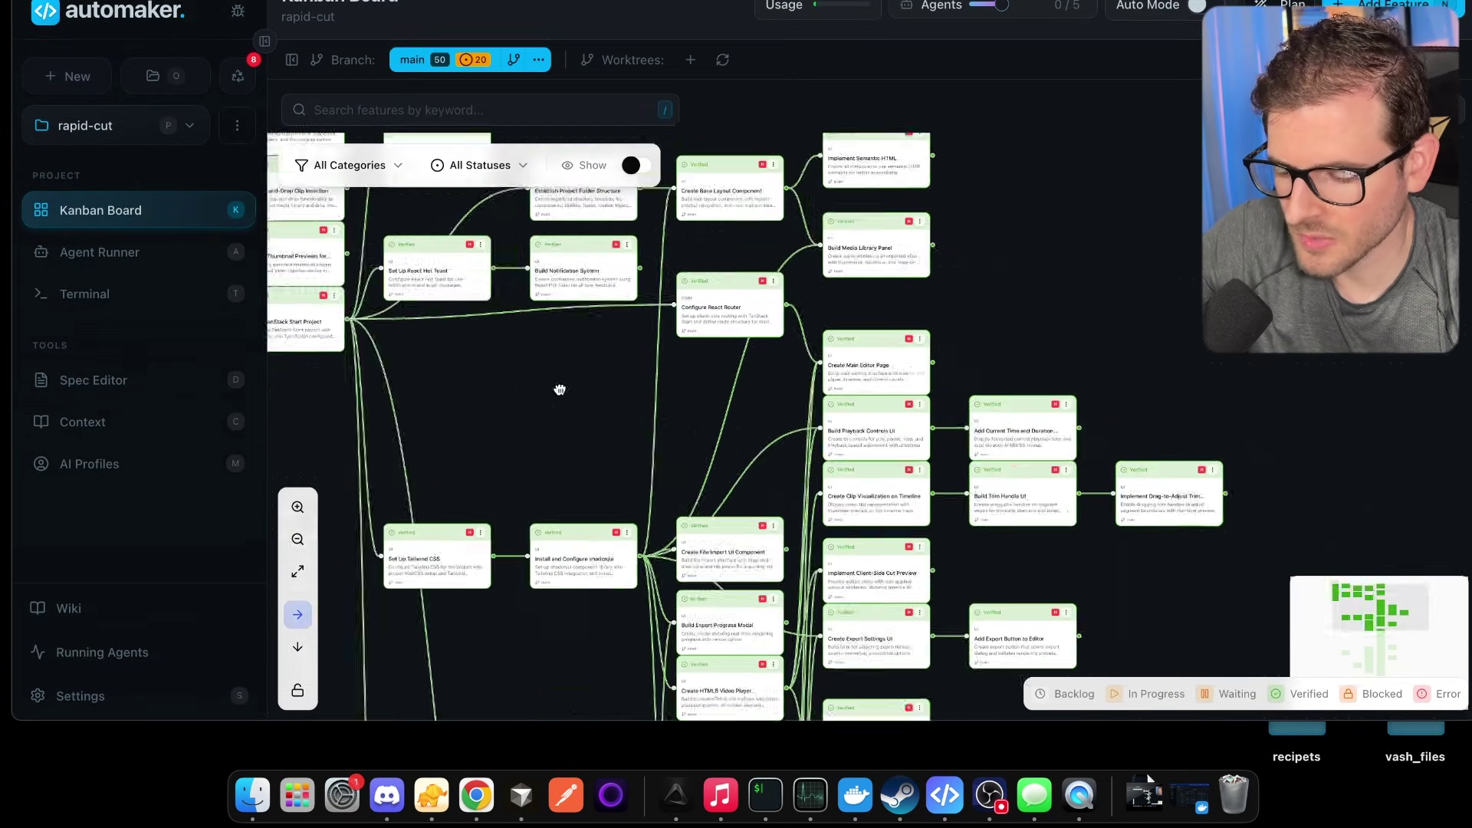
scroll(560, 389, "down", 1)
left_click_drag(293, 286, 476, 368)
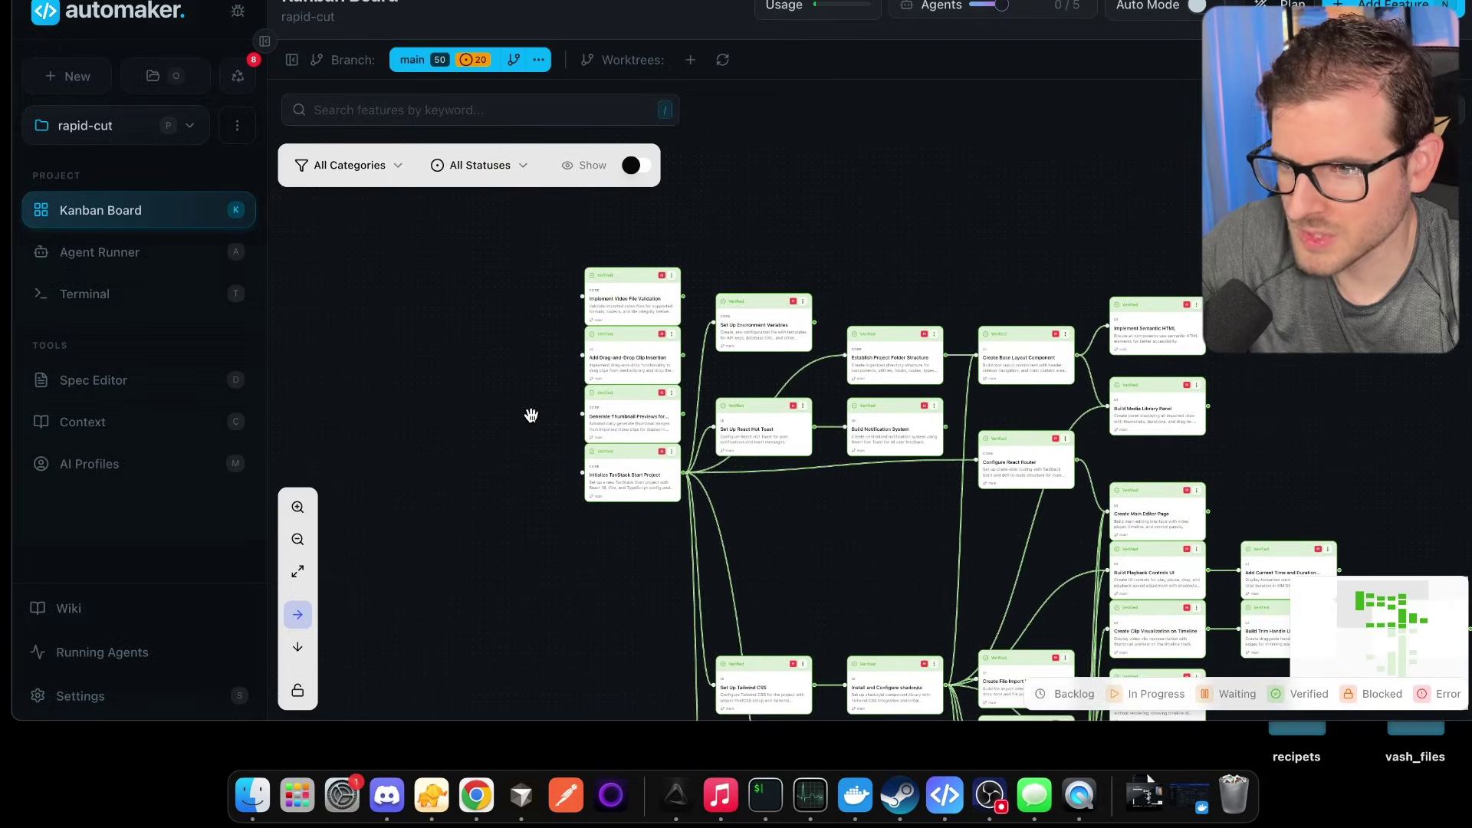
left_click_drag(531, 415, 421, 254)
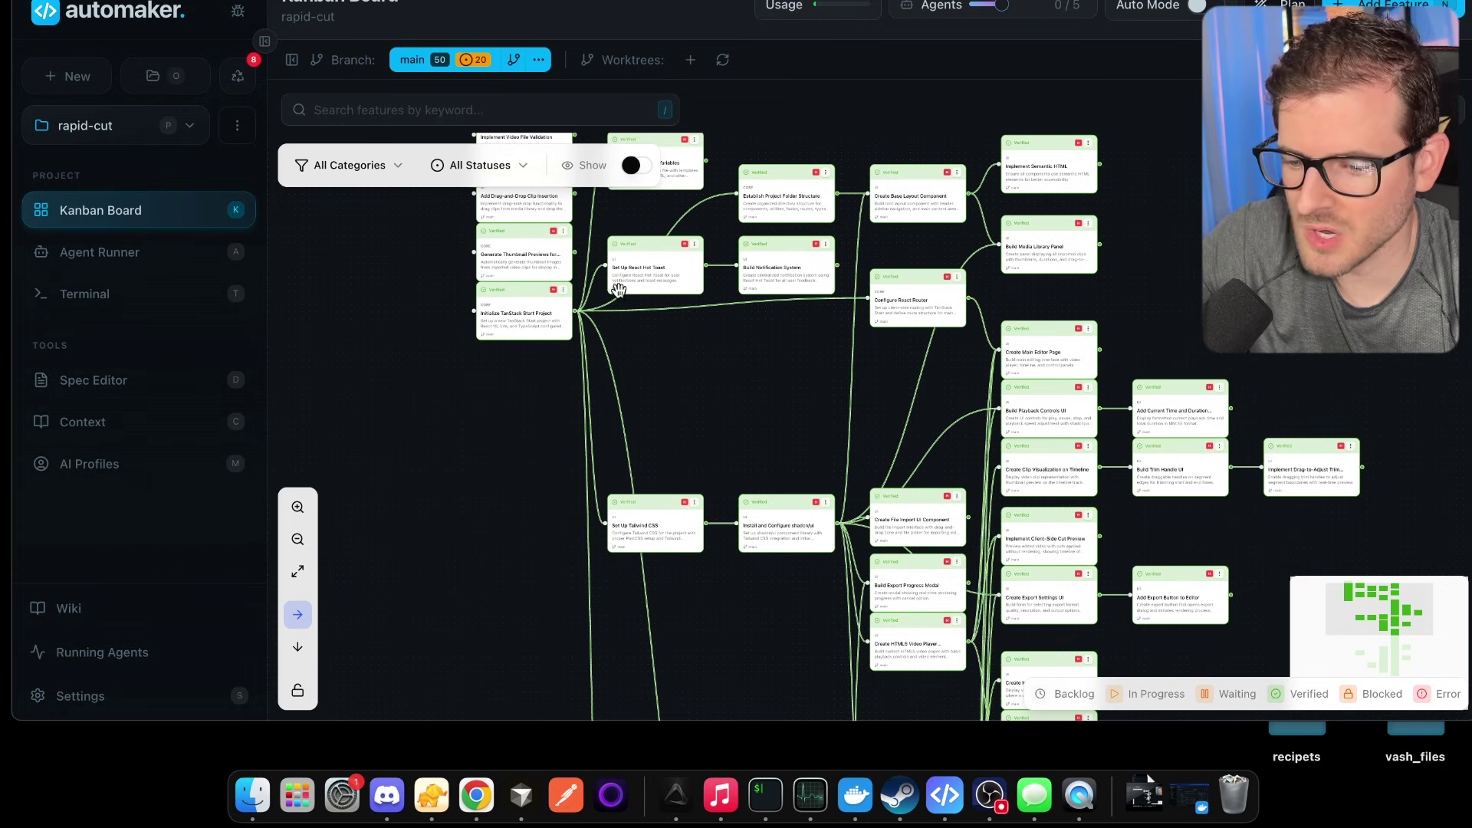
scroll(772, 417, "right", 5)
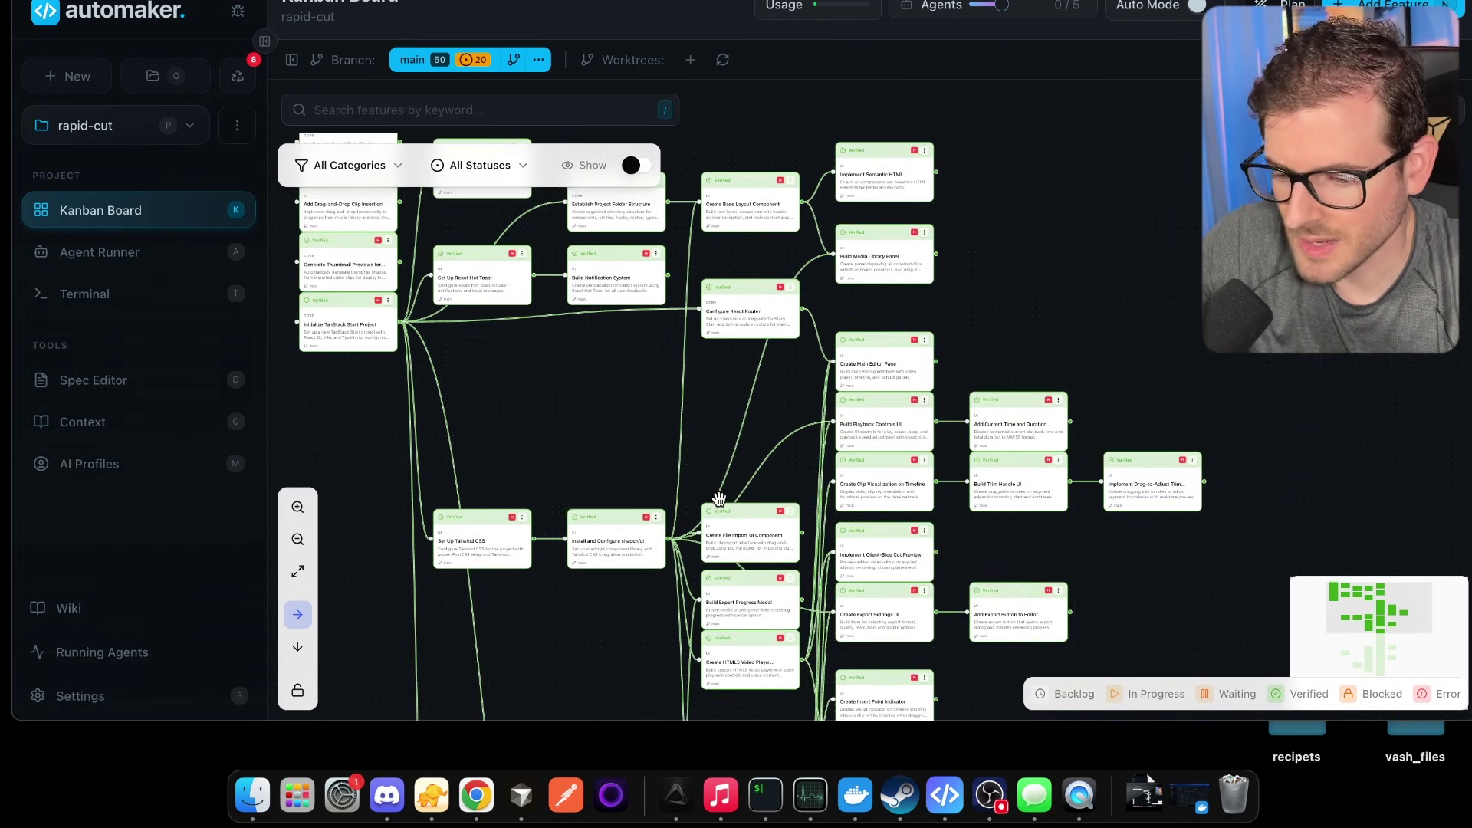
scroll(752, 424, "down", 4)
scroll(752, 424, "right", 4)
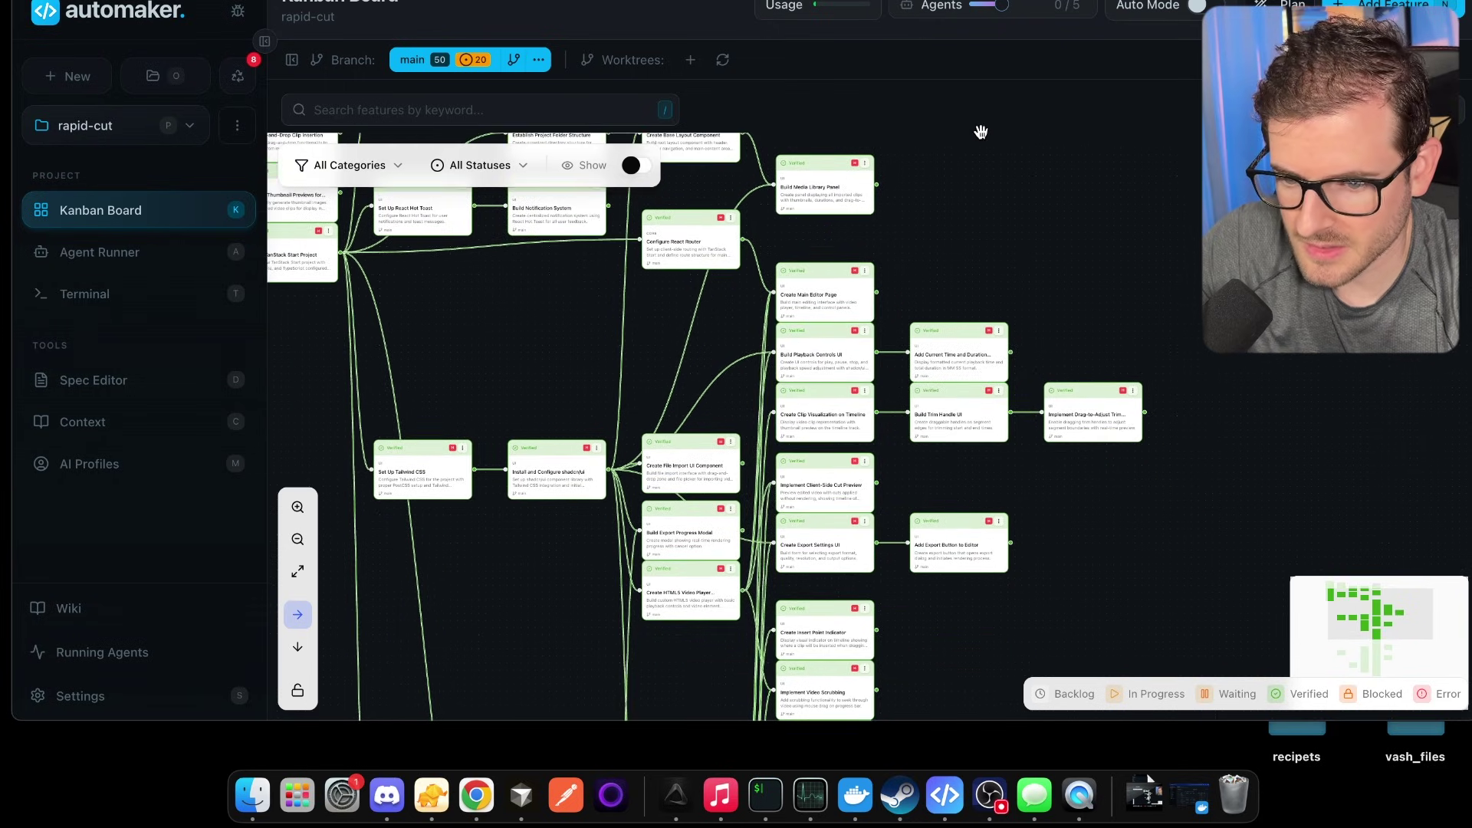
left_click_drag(545, 325, 608, 357)
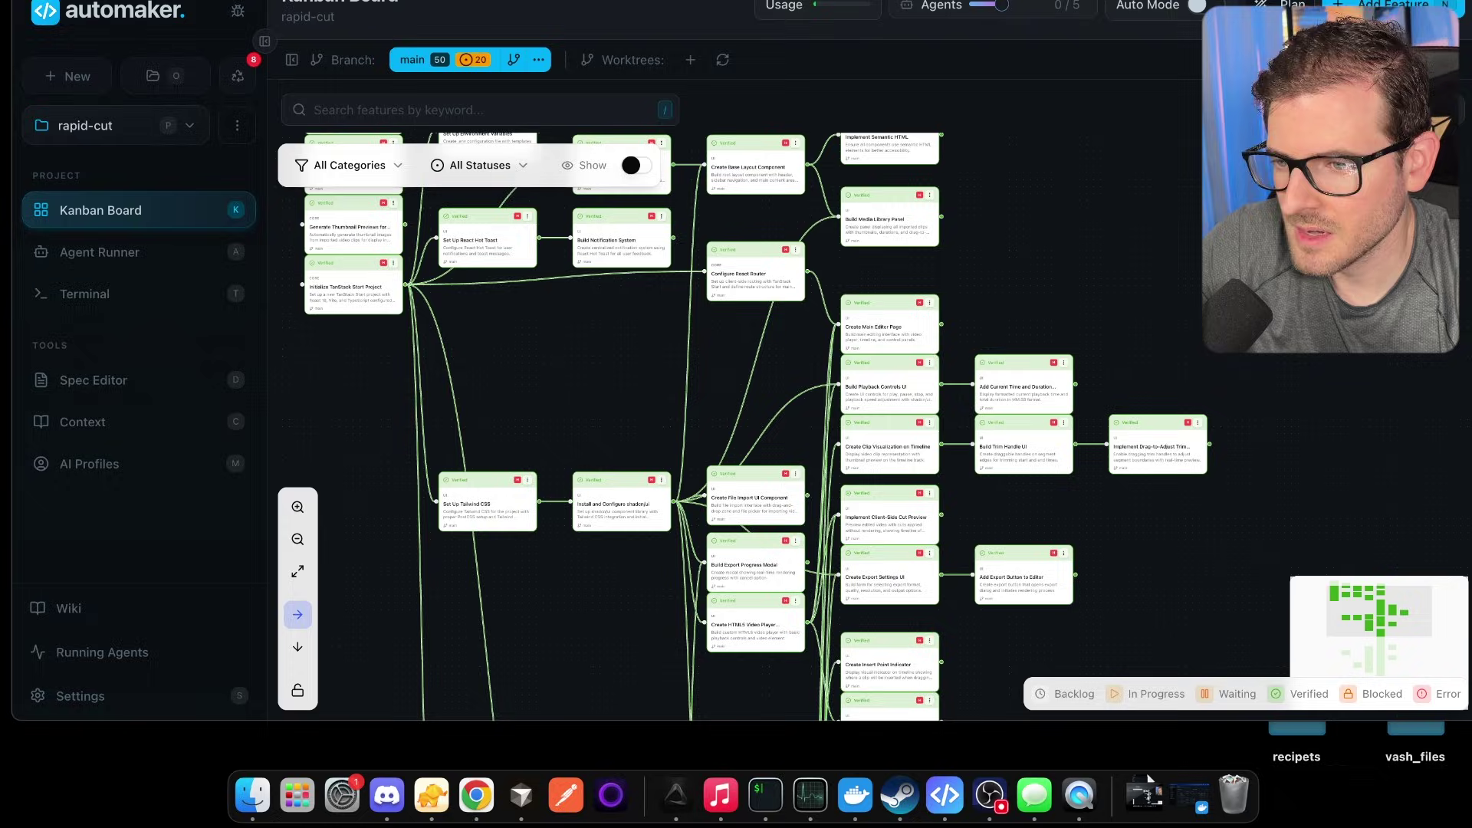
mouse_move(157, 2)
left_mouse_down()
mouse_move(33, 49)
mouse_move(154, 1)
left_mouse_up()
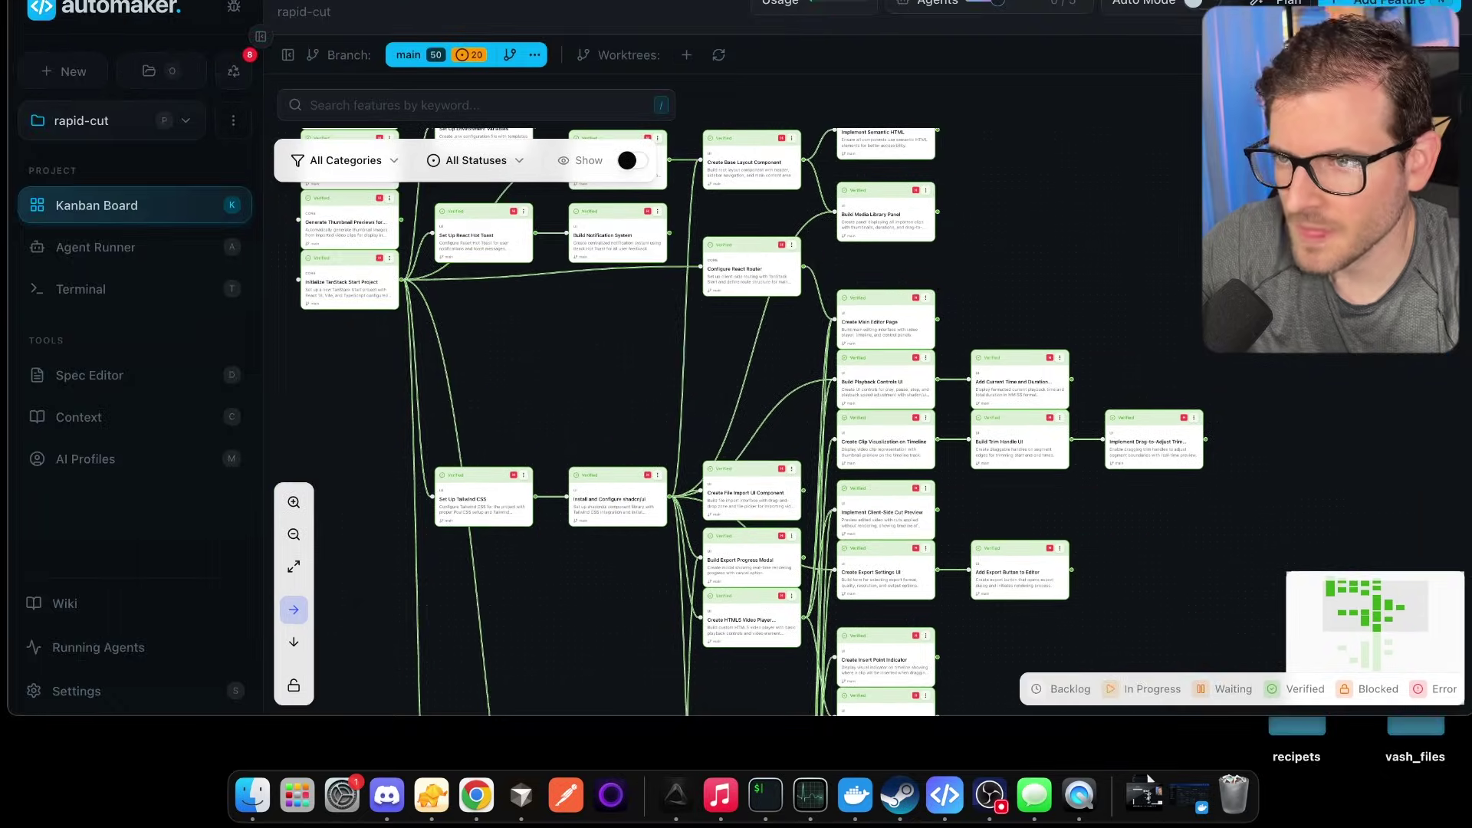
left_click(1269, 3)
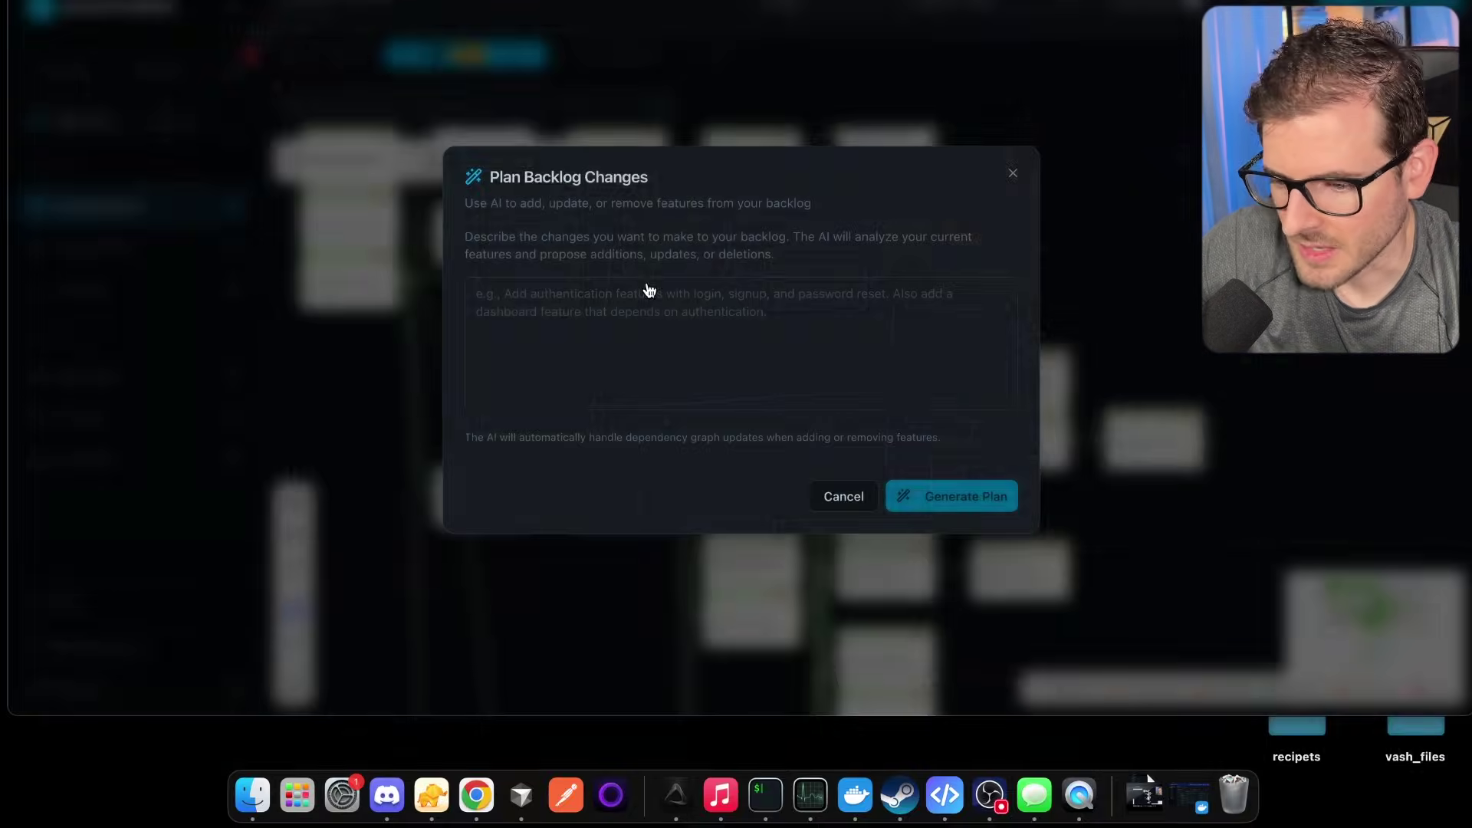
Dismiss Plan Backlog Changes and zoom in on the Build Trim Handle UI feature cards
left_click(636, 296)
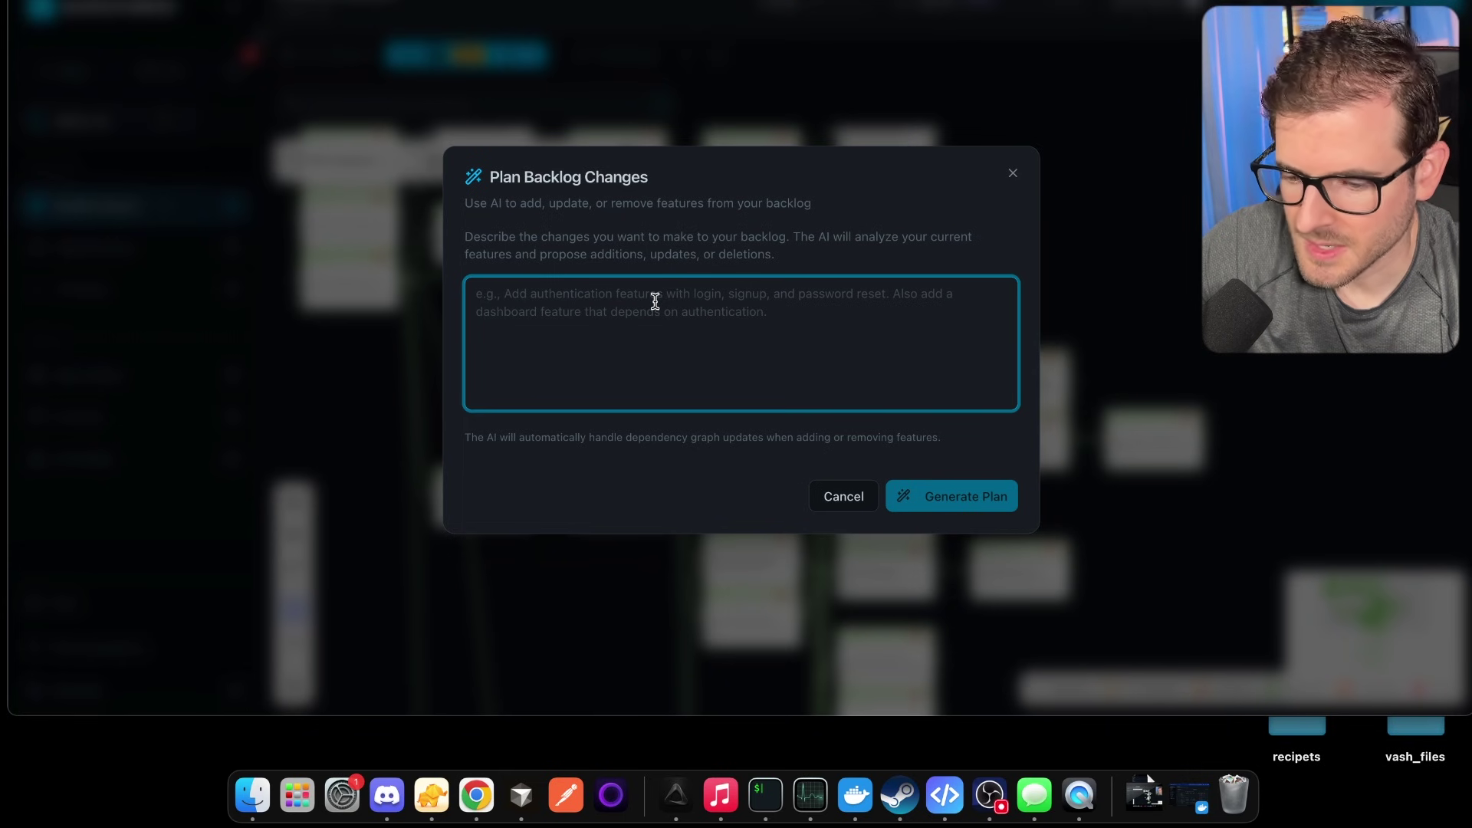
key("Escape")
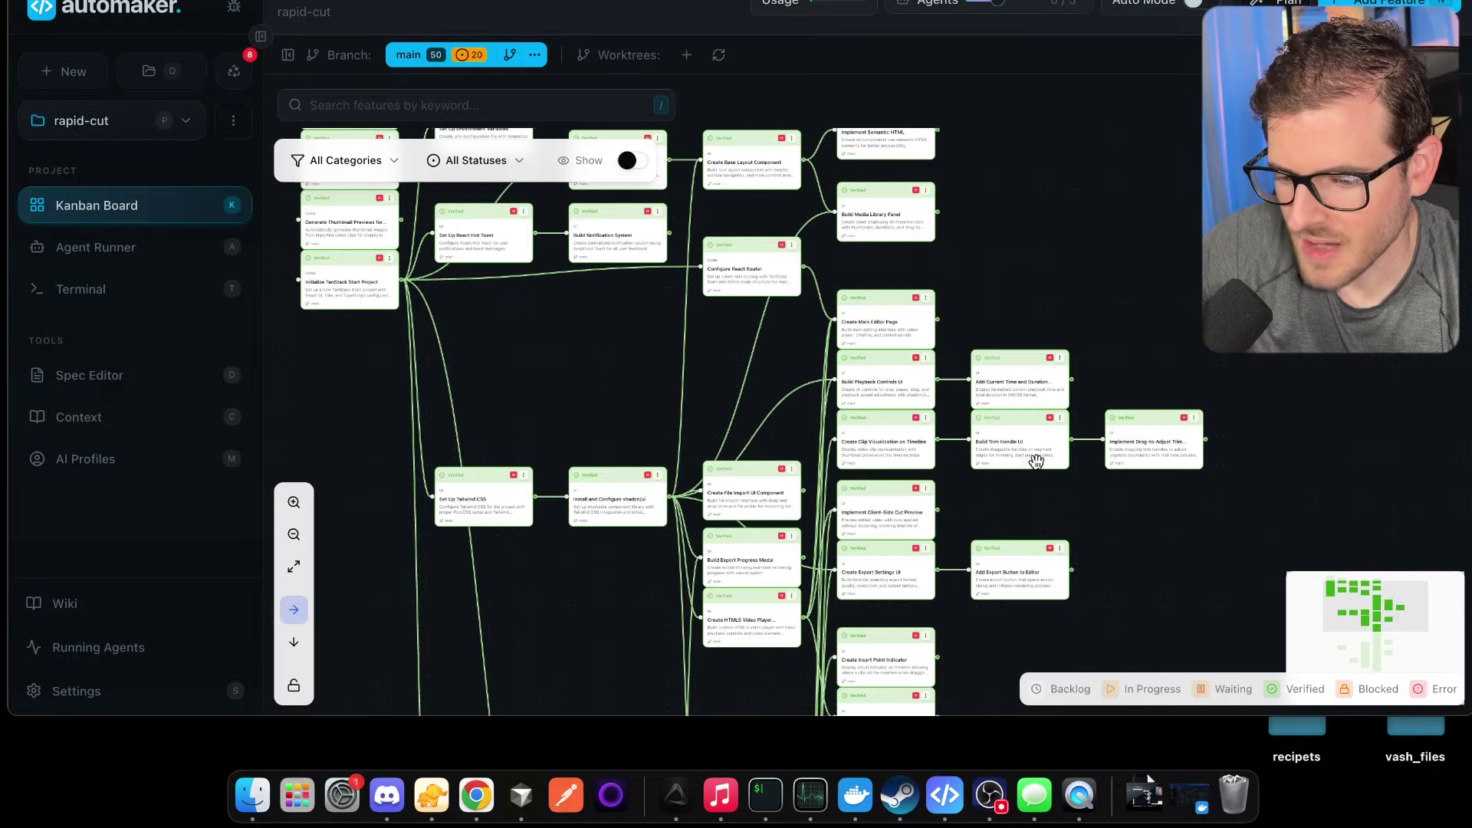
left_click_drag(1107, 519, 894, 394)
scroll(752, 315, "up", 2)
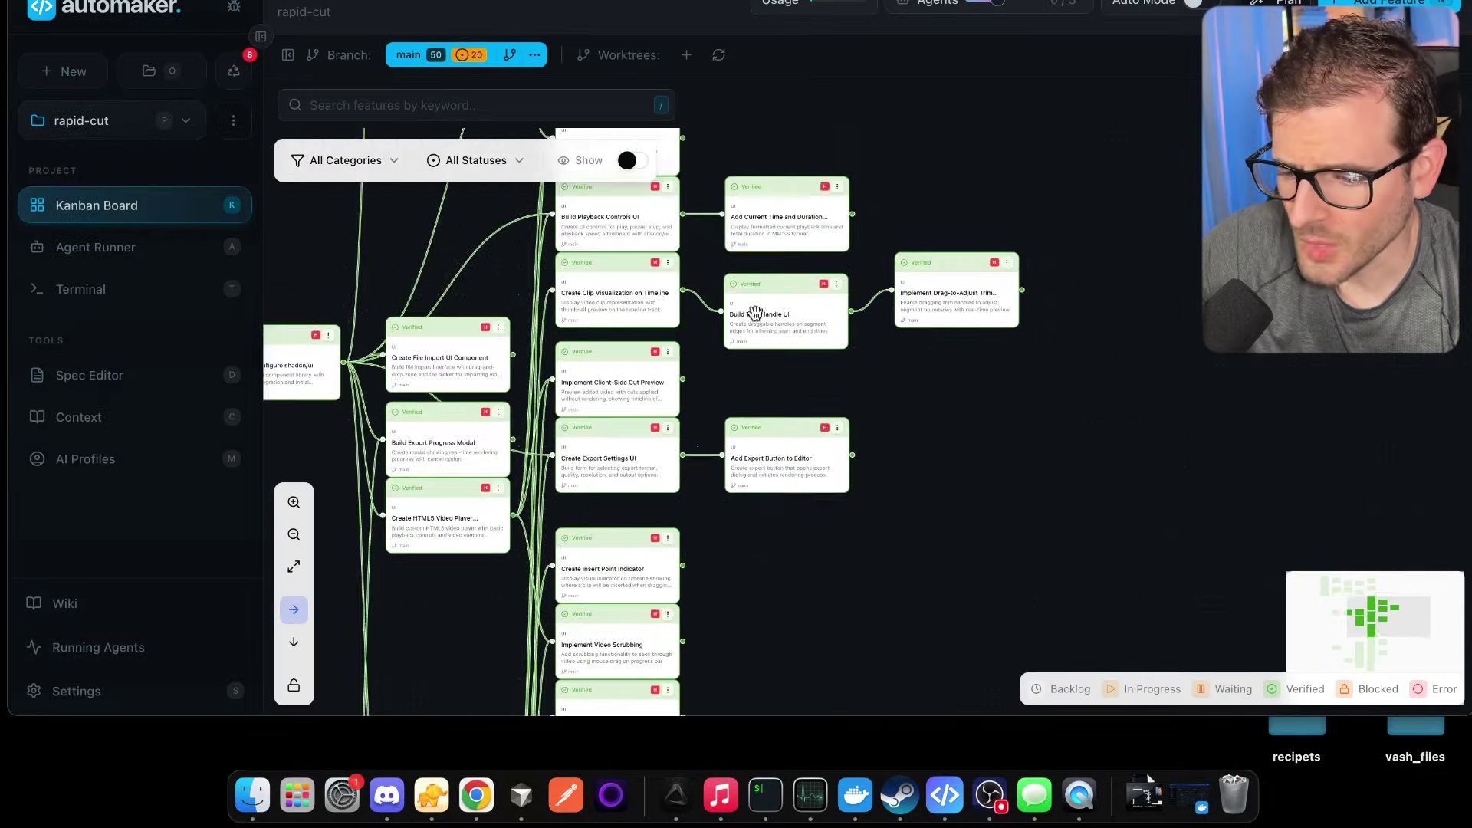
left_click_drag(951, 278, 949, 273)
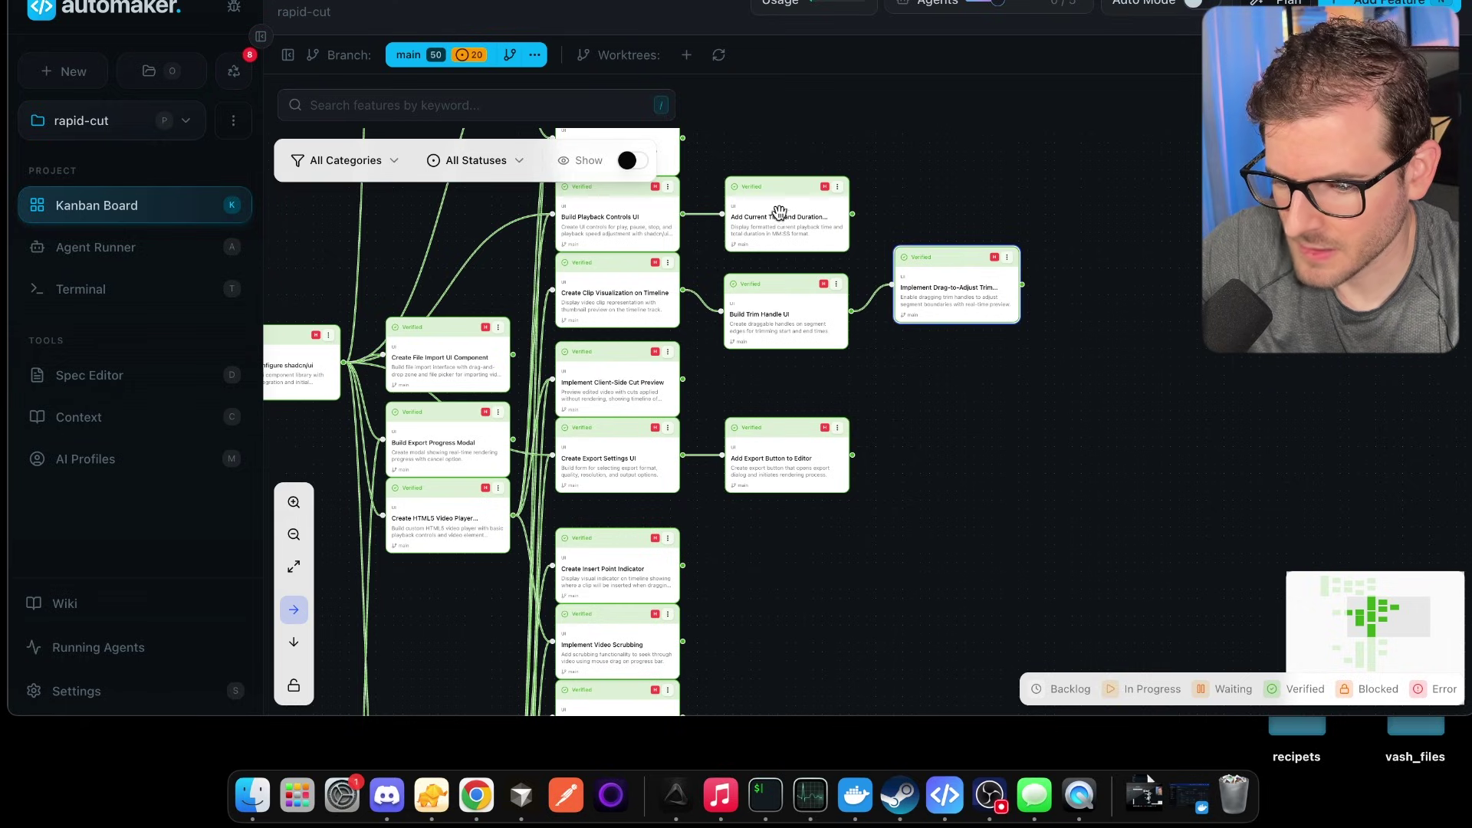
left_click(821, 417)
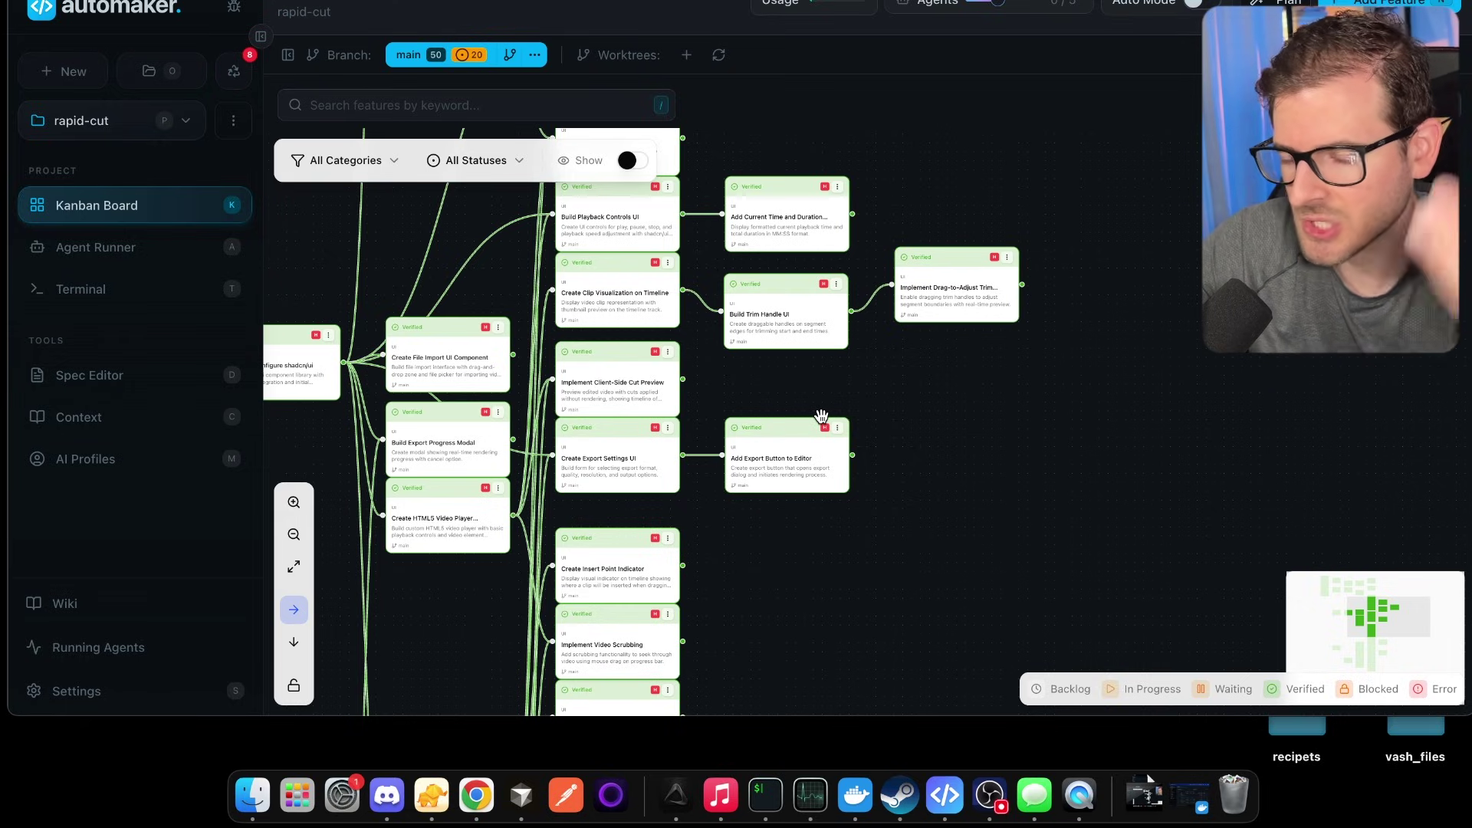
Search the features for 'cut preview', then replace the search term with 'export'
left_click(411, 107)
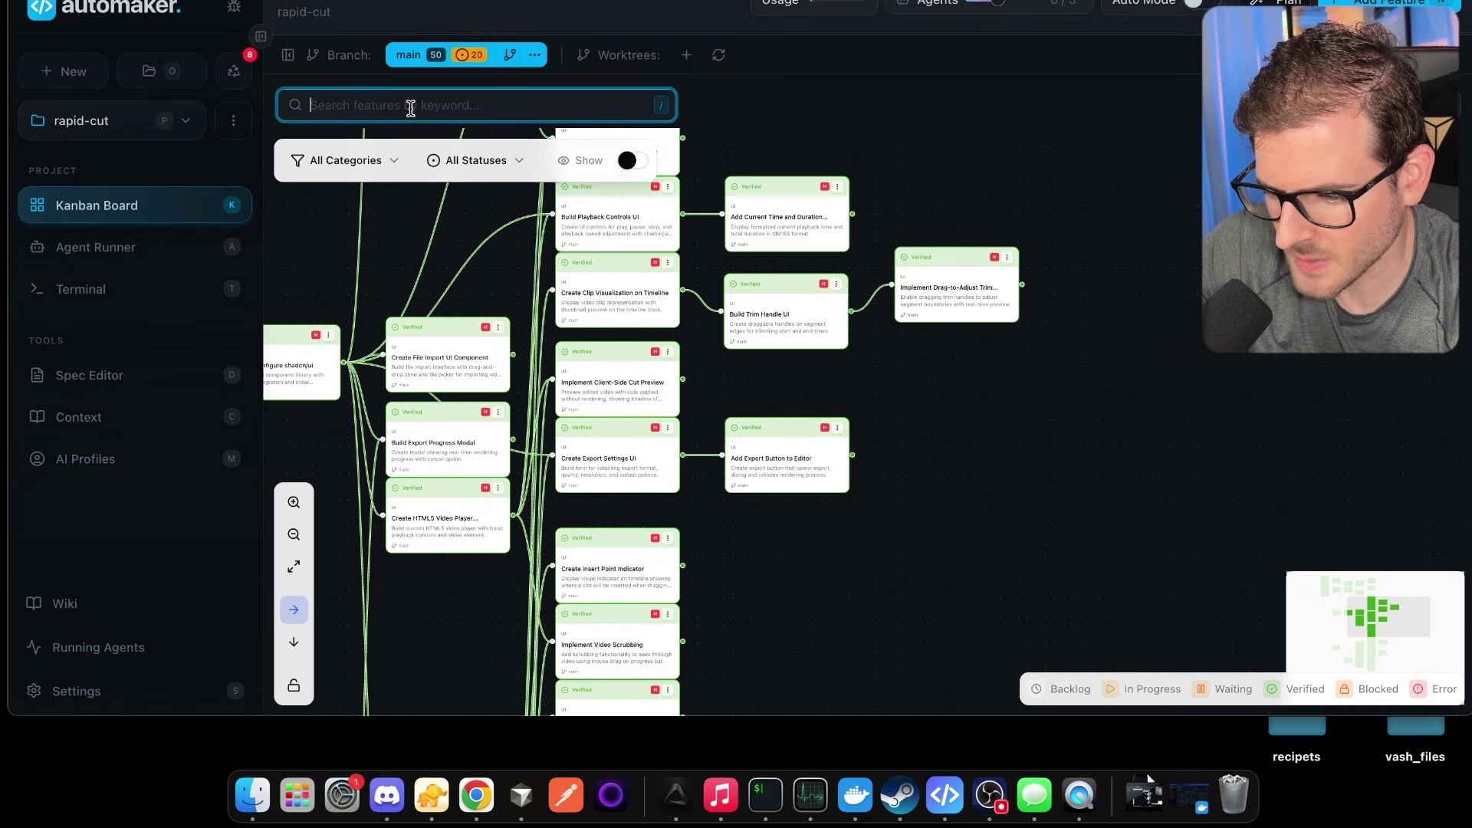
type("cut p")
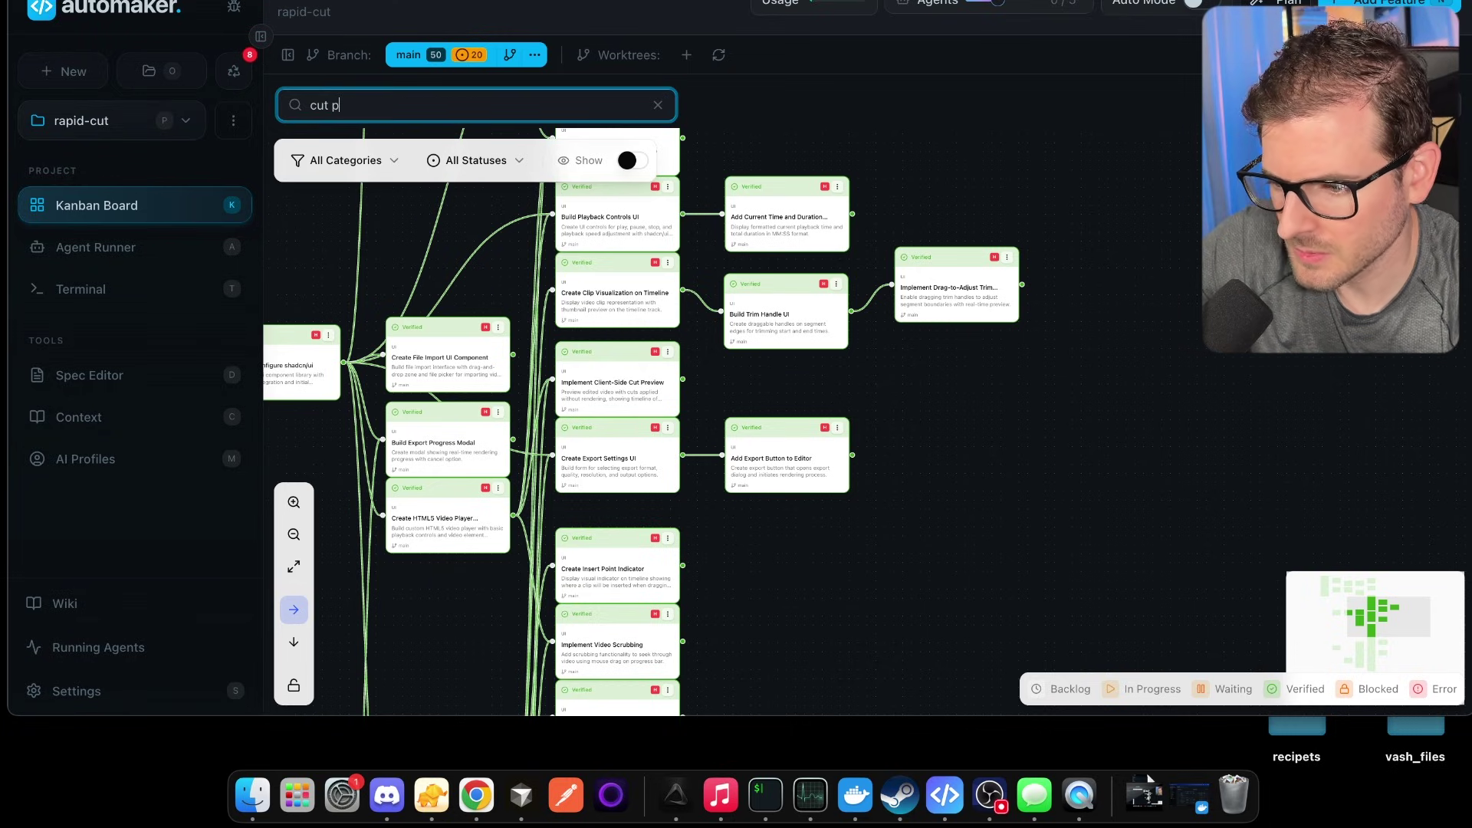
type("review")
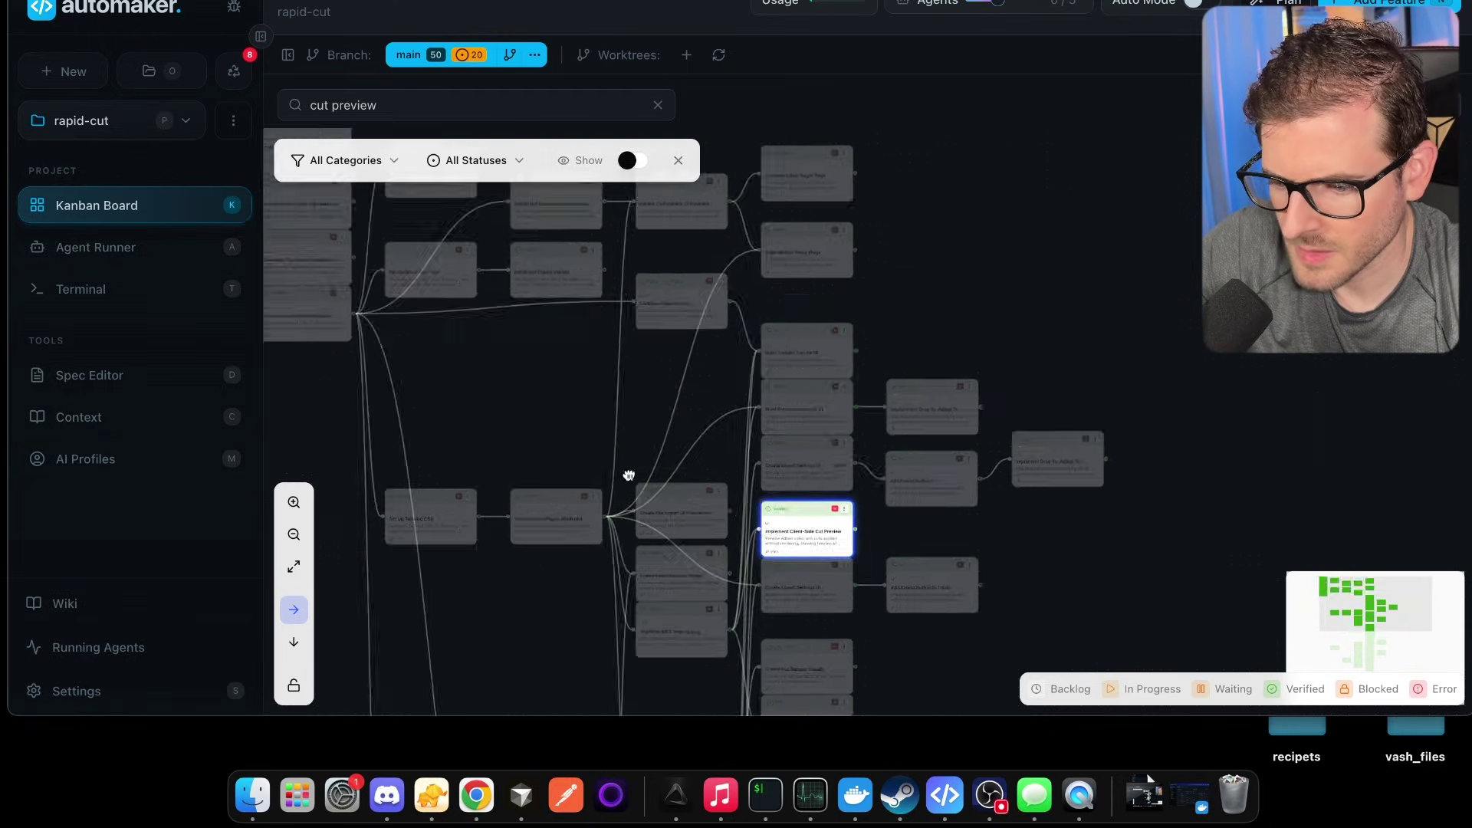
left_click_drag(629, 475, 526, 282)
left_click(391, 98)
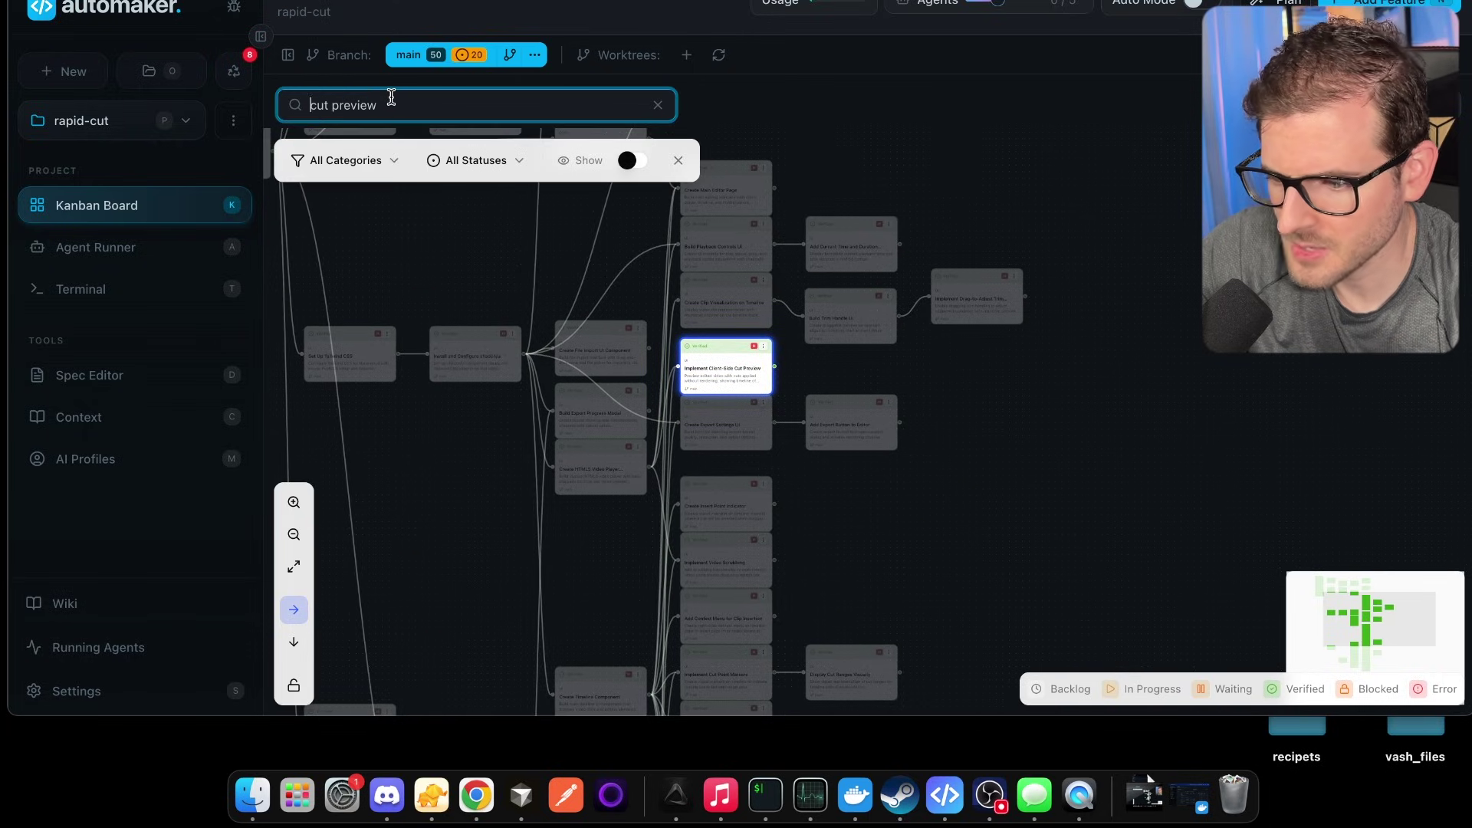
key("super+a")
type("export")
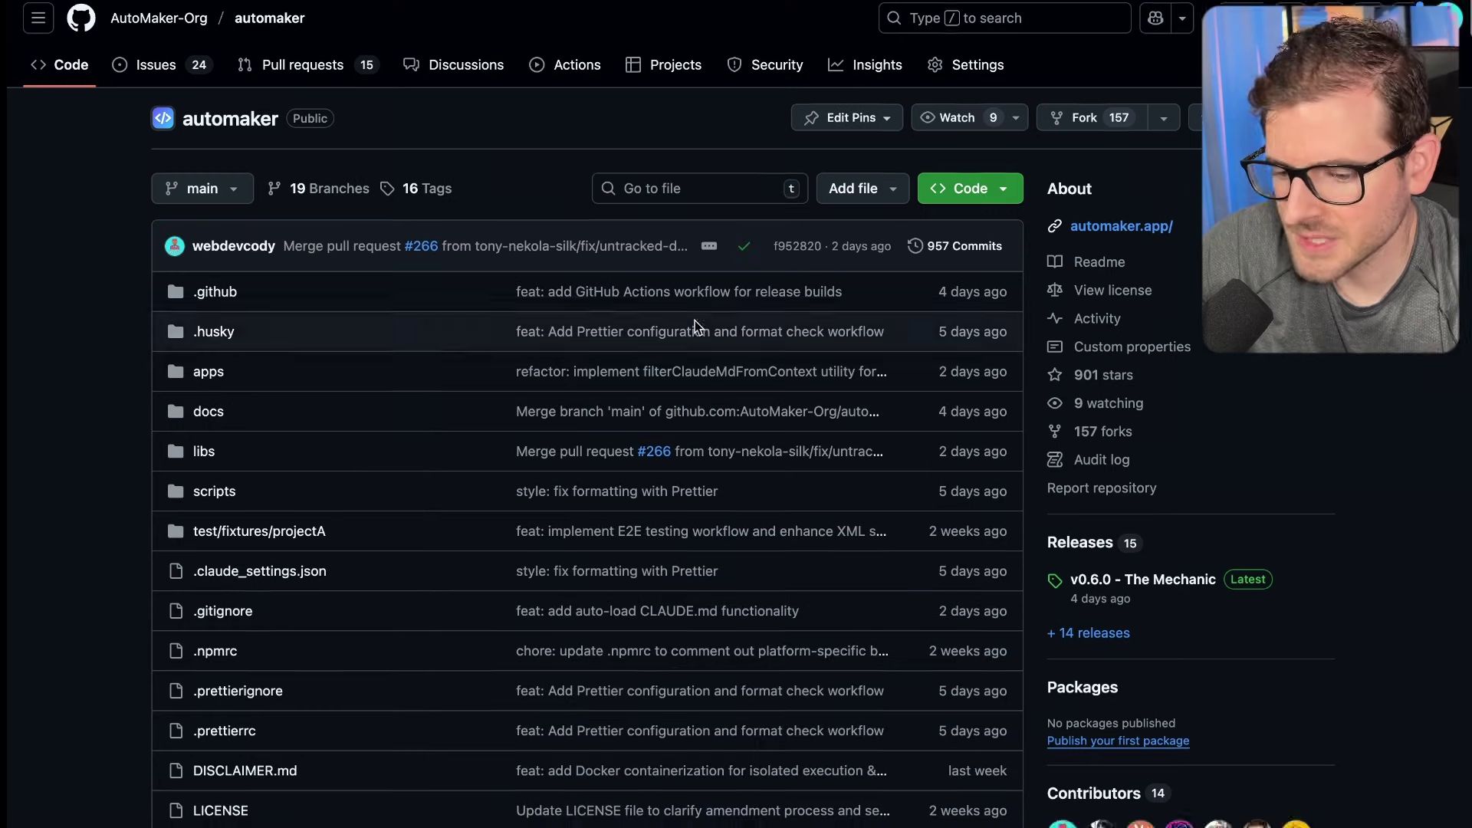
scroll(695, 320, "down", 5)
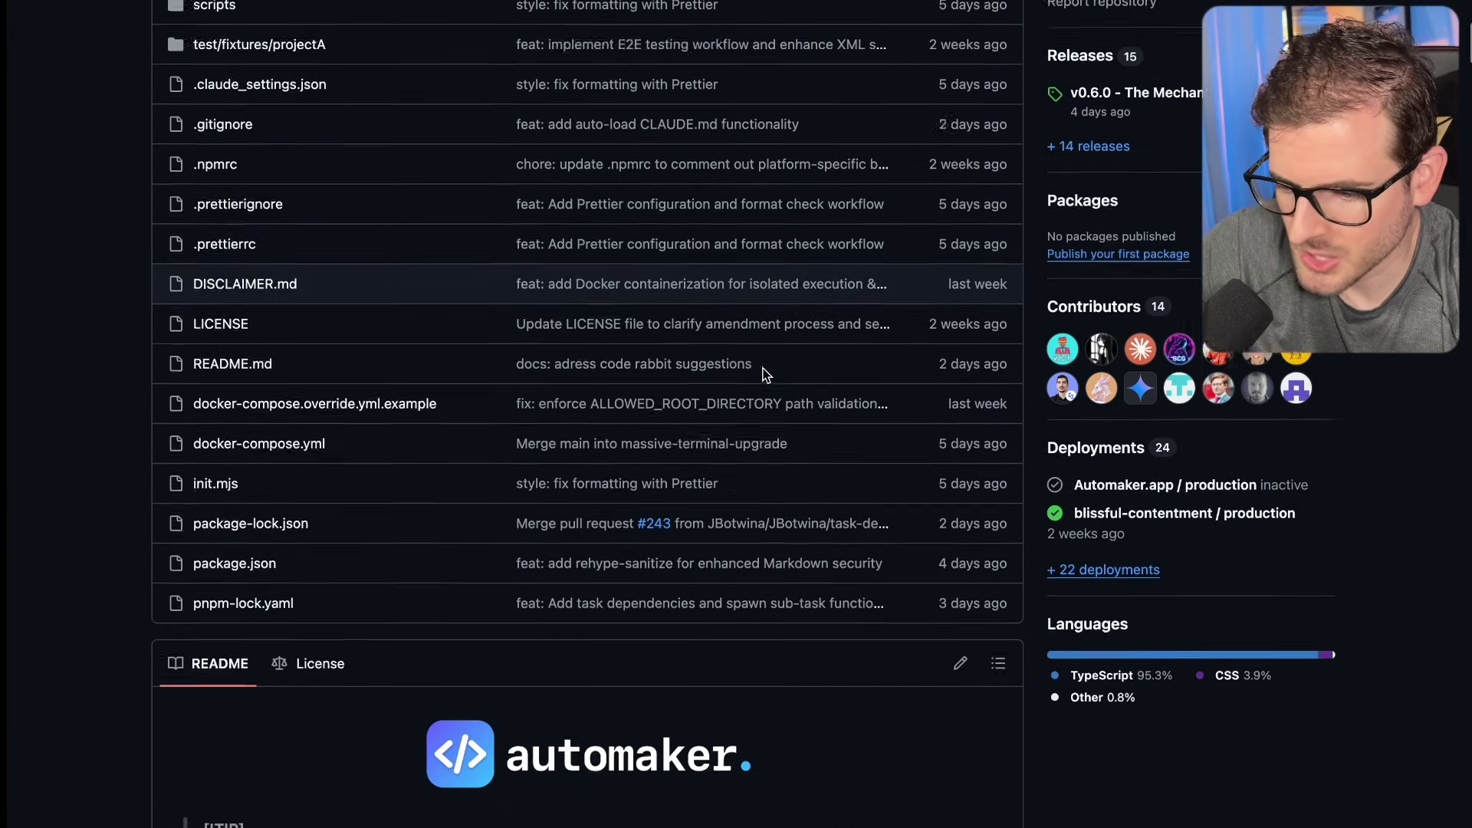
scroll(767, 383, "up", 2)
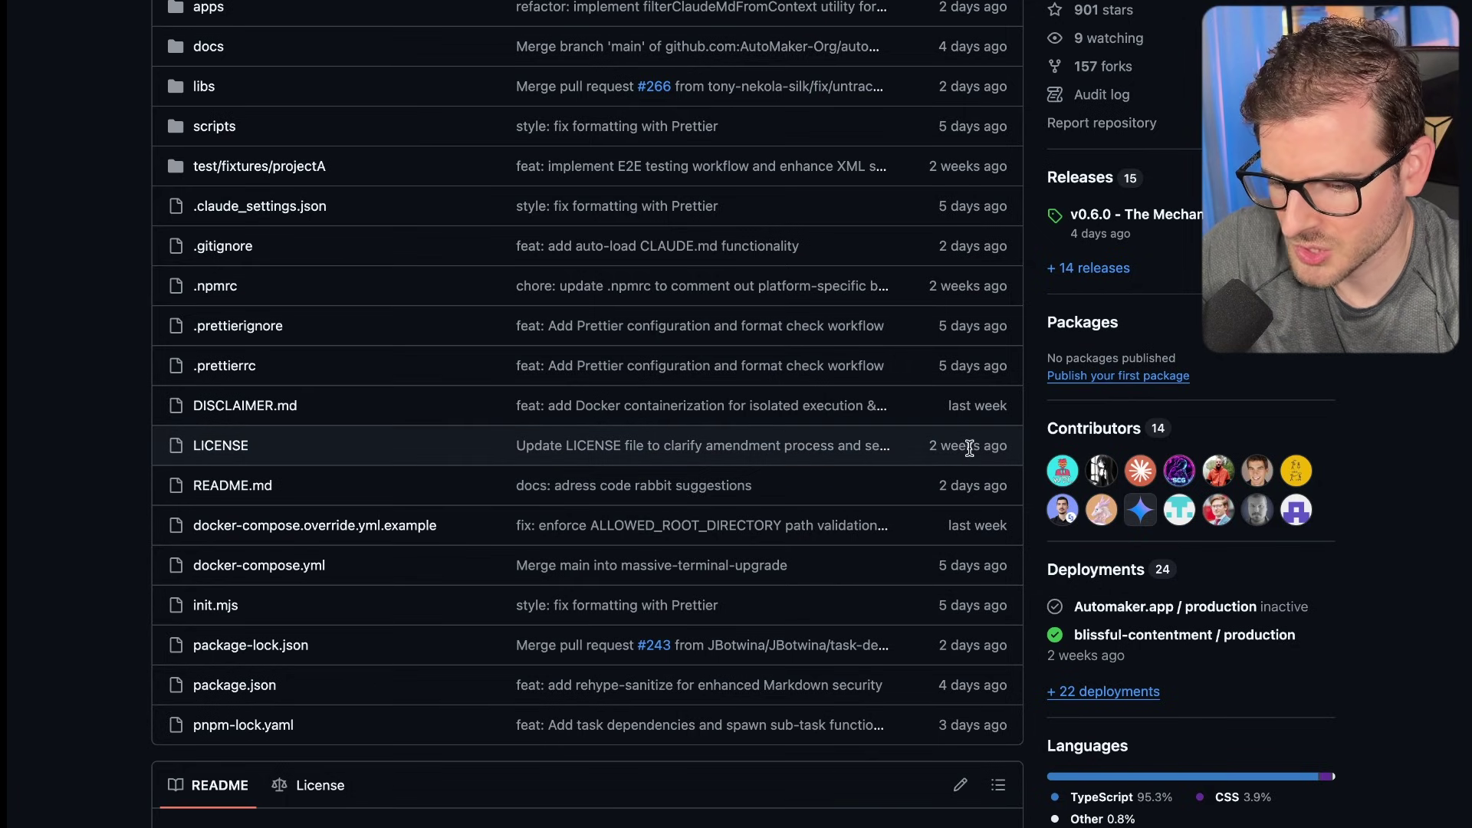
scroll(970, 448, "up", 5)
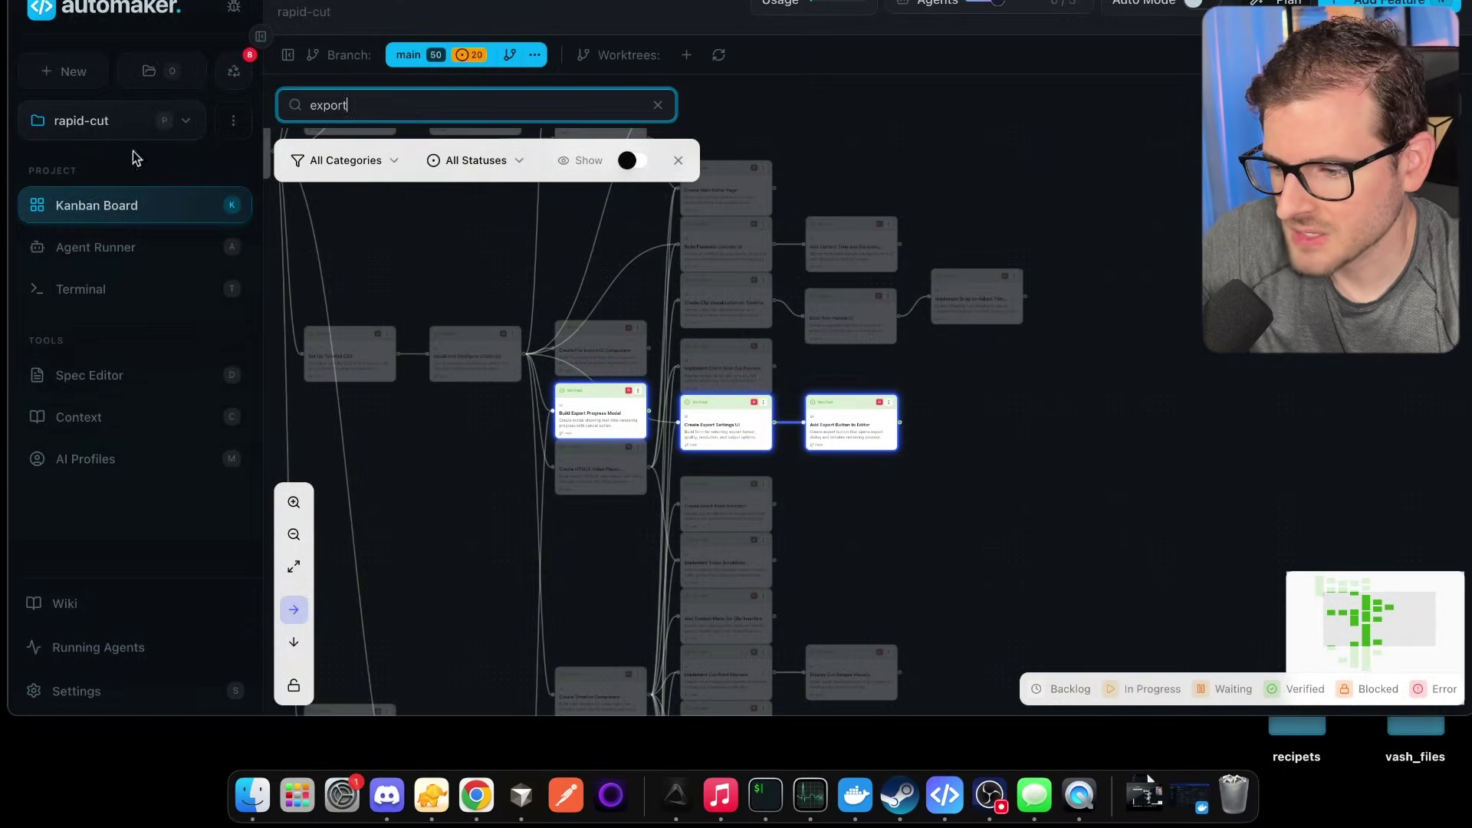
Switch from the graph to the Kanban board, opening and dismissing the new-feature form
left_click(87, 223)
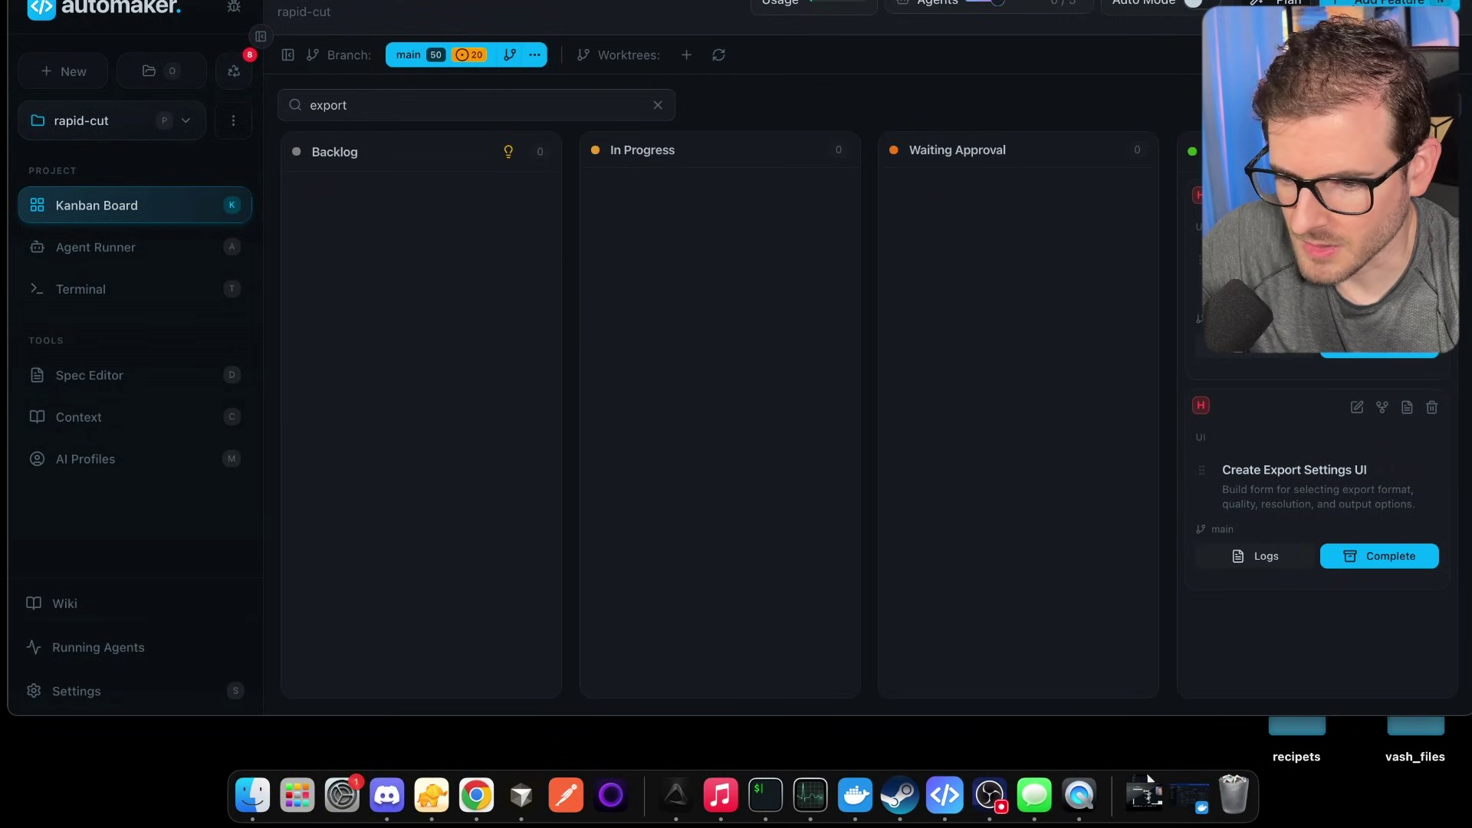
key("n")
key("Escape")
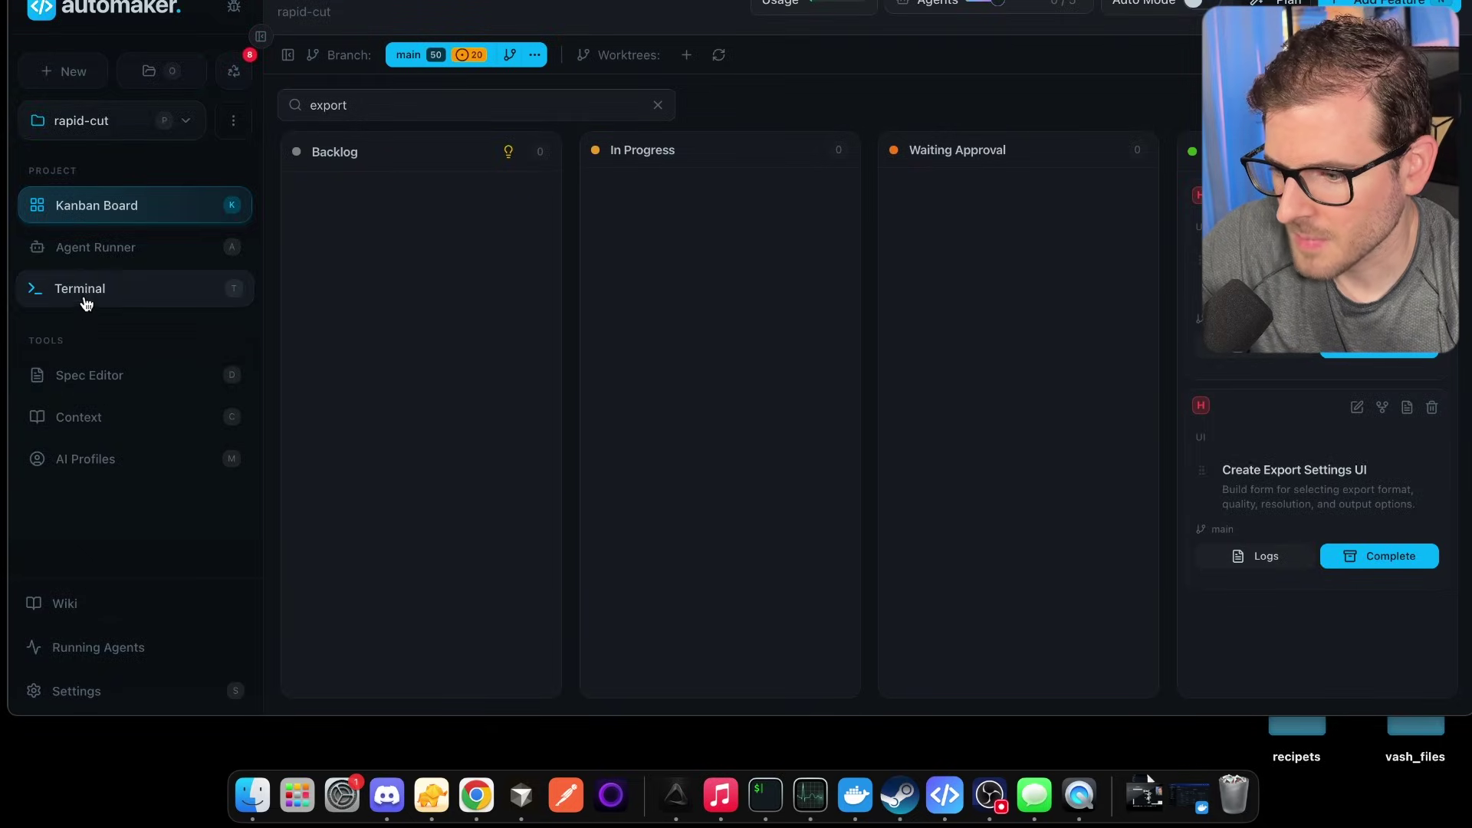
Start a new terminal session and run claude-danger to launch Claude Code
left_click(108, 245)
left_click(107, 289)
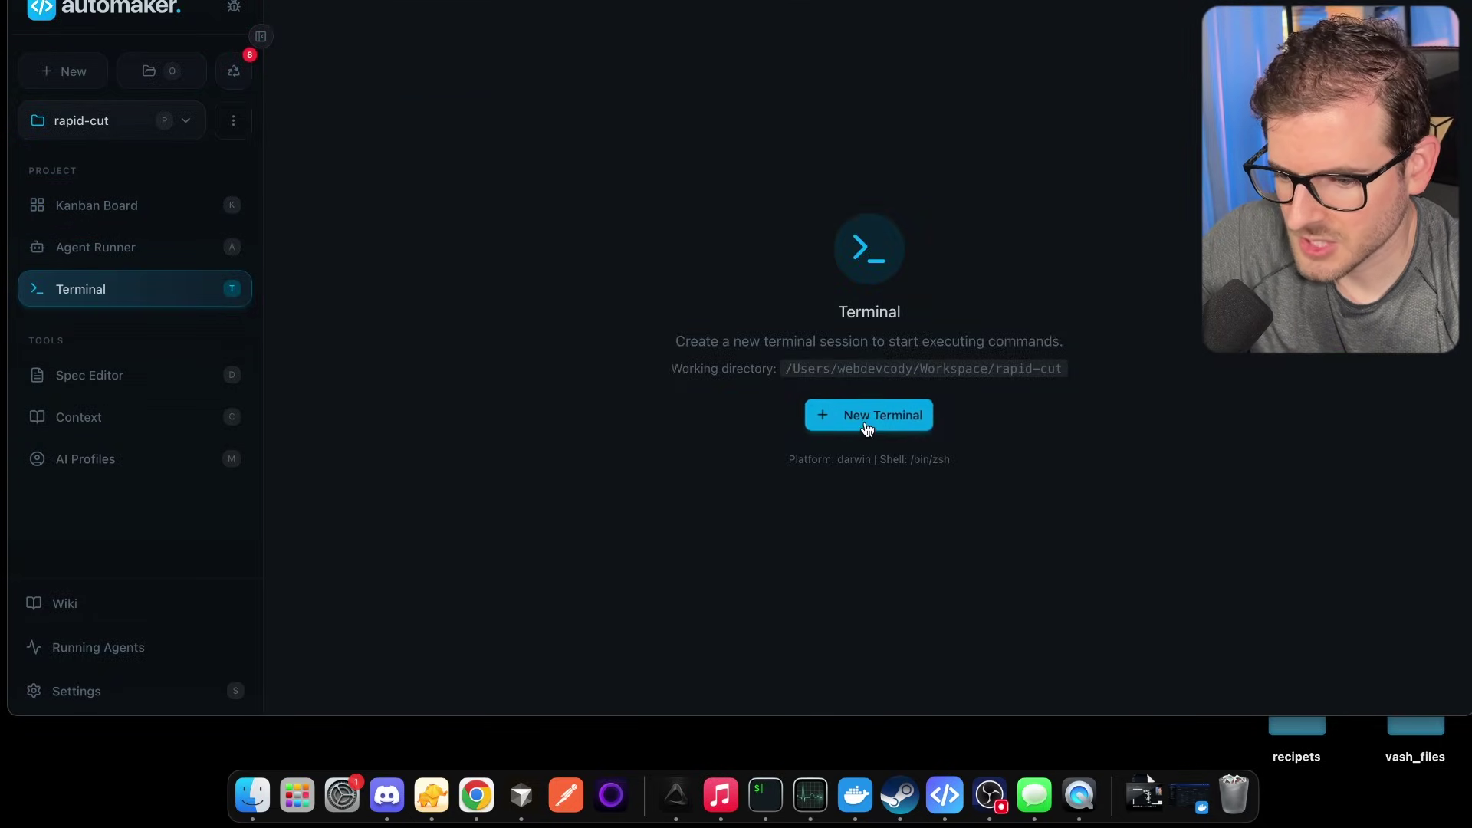
left_click(868, 428)
type("cl")
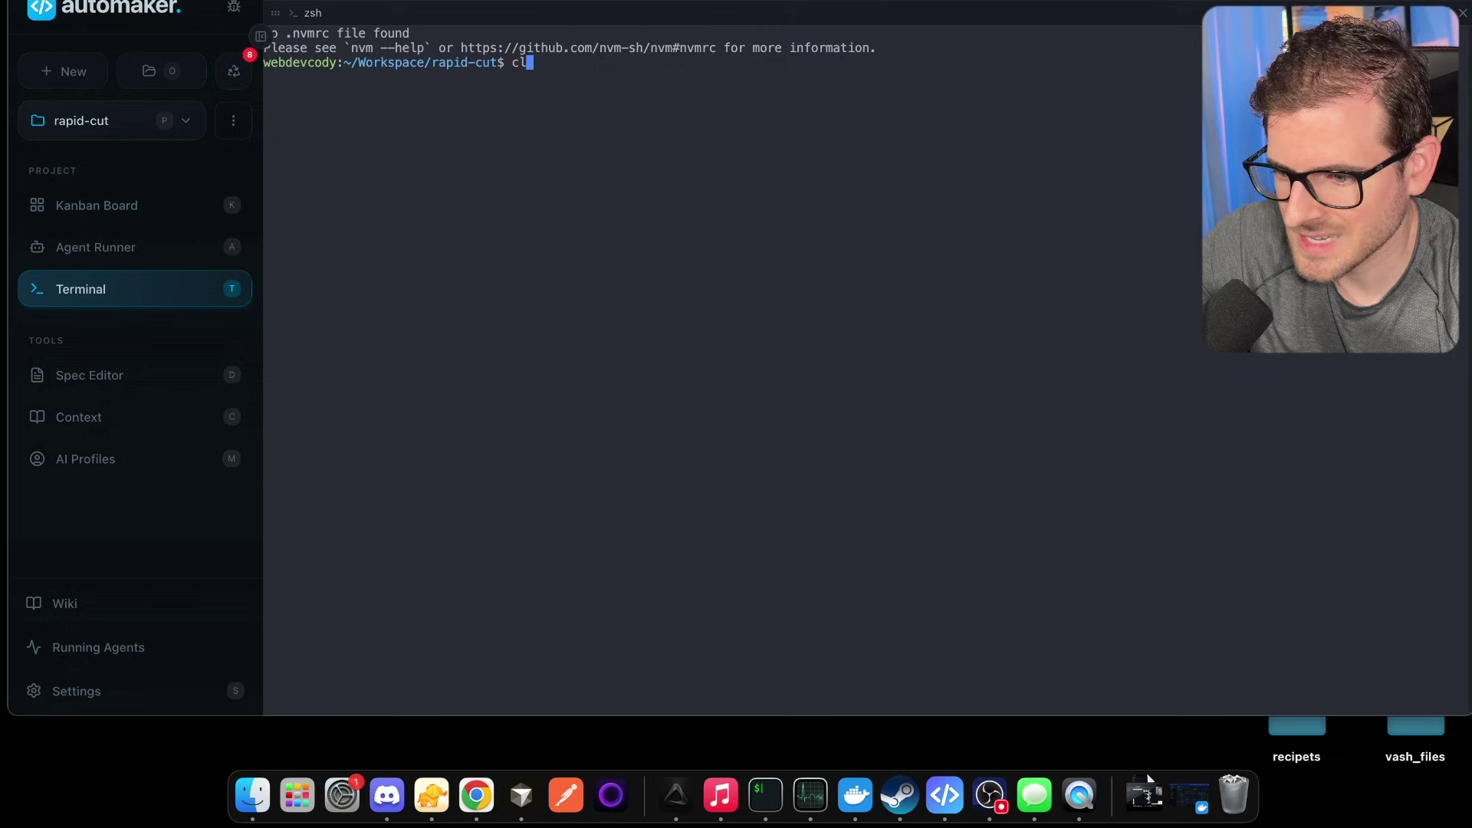
type("aude-danger")
key("Return")
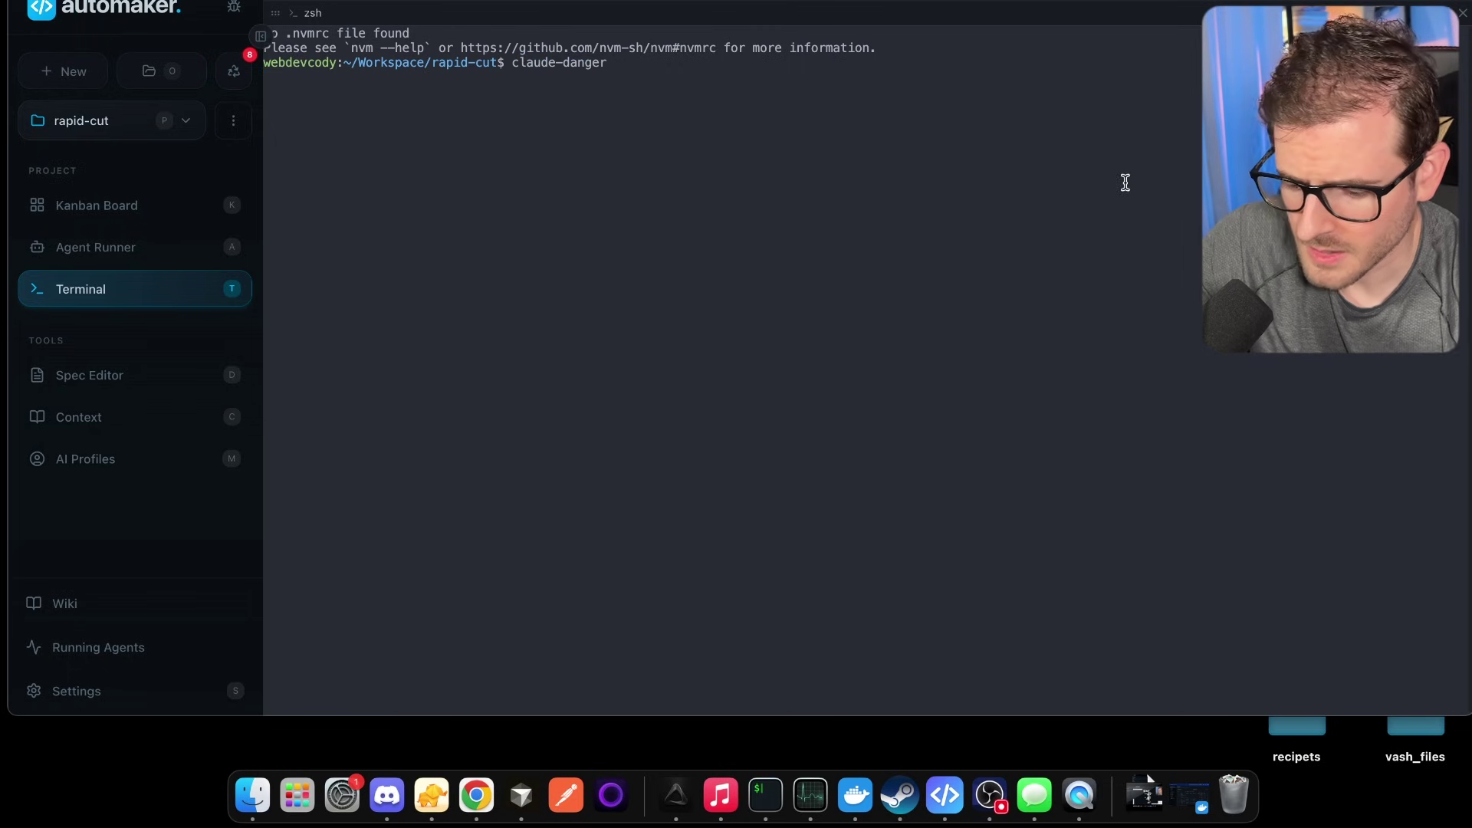
Split the terminal into four panes (2x2), then return to the Kanban board
key("alt+d")
key("alt+s")
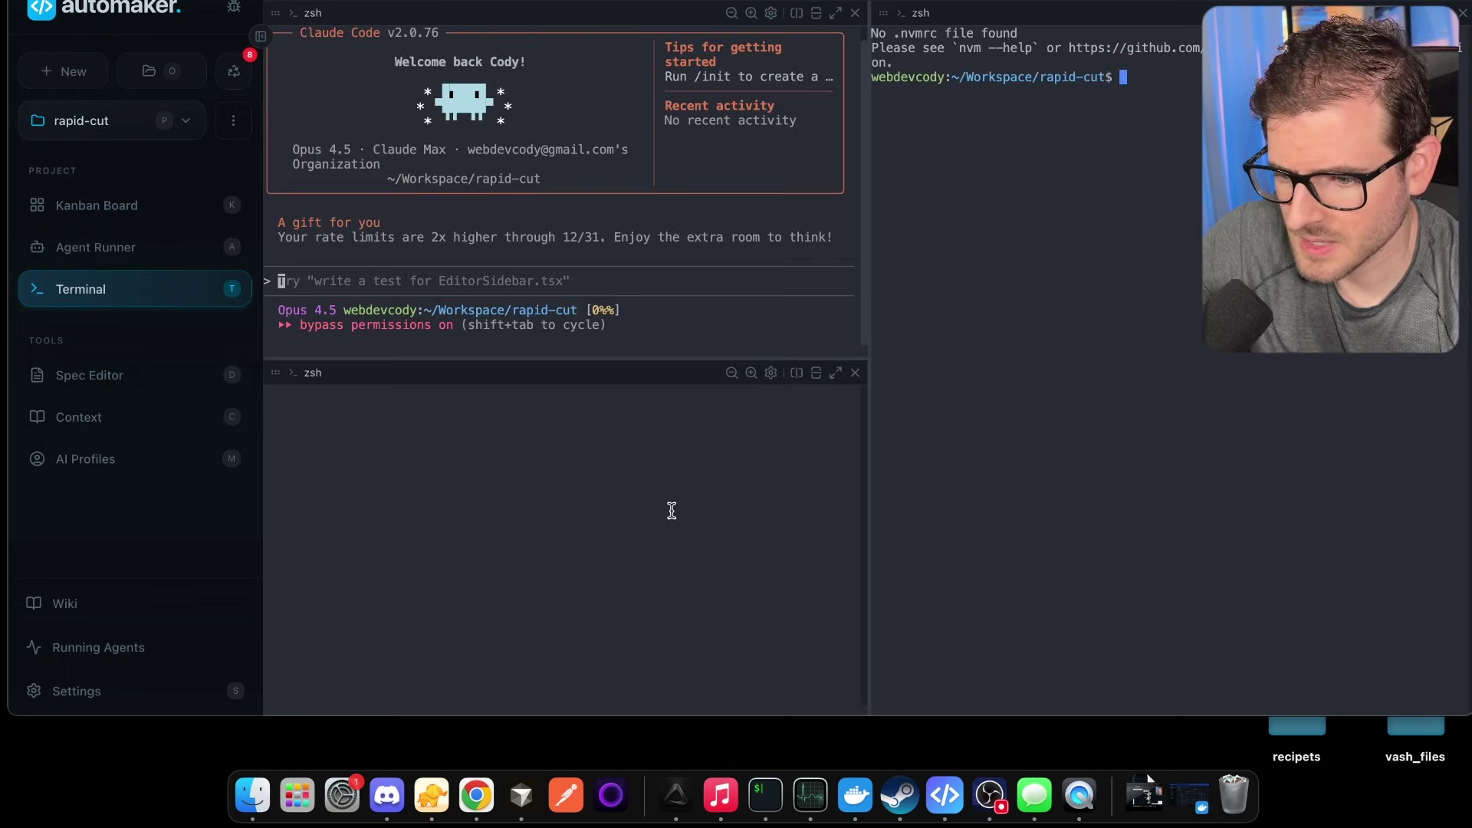
left_click(1052, 325)
key("alt+s")
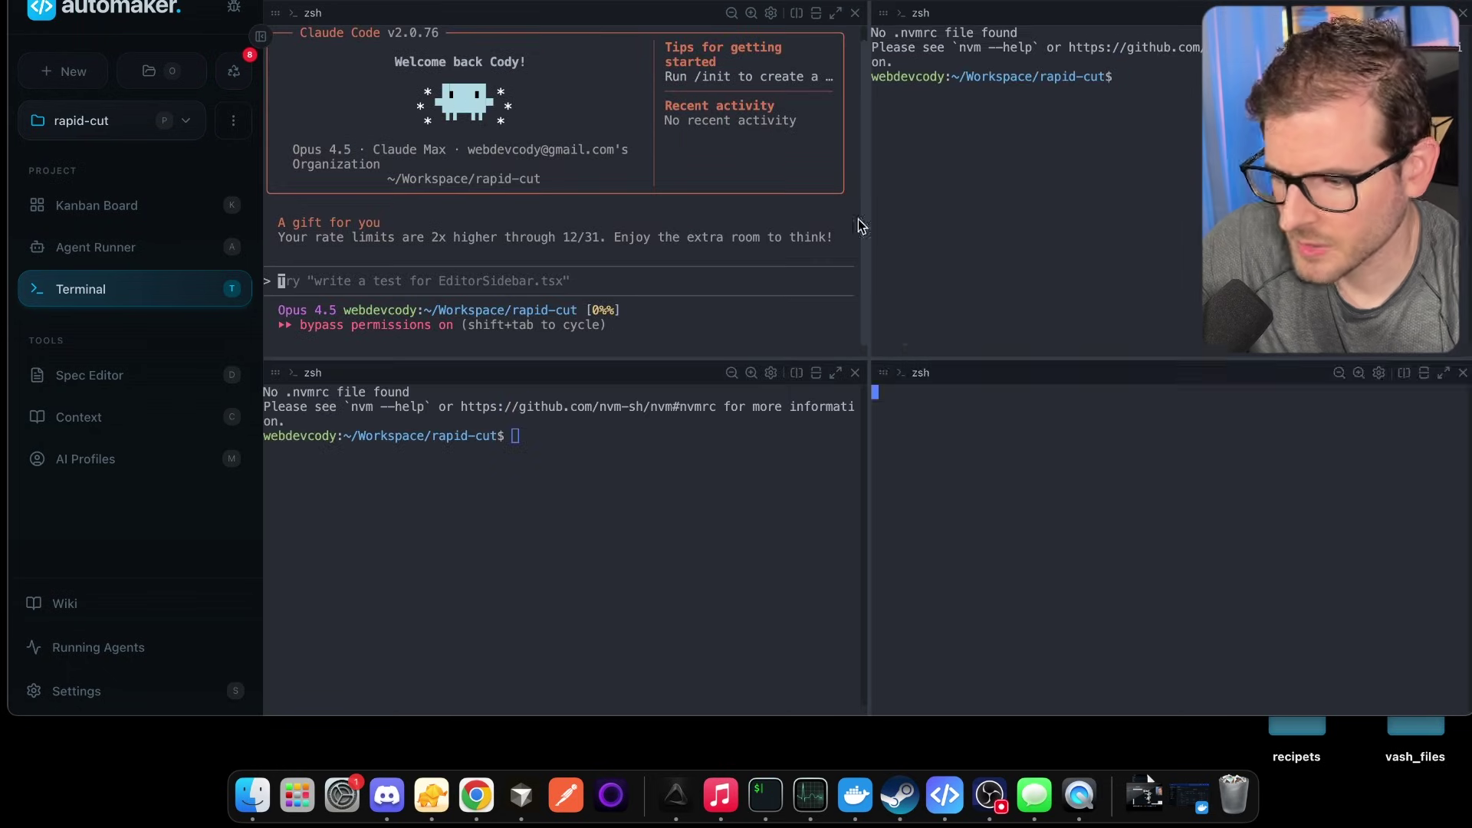
left_click(28, 208)
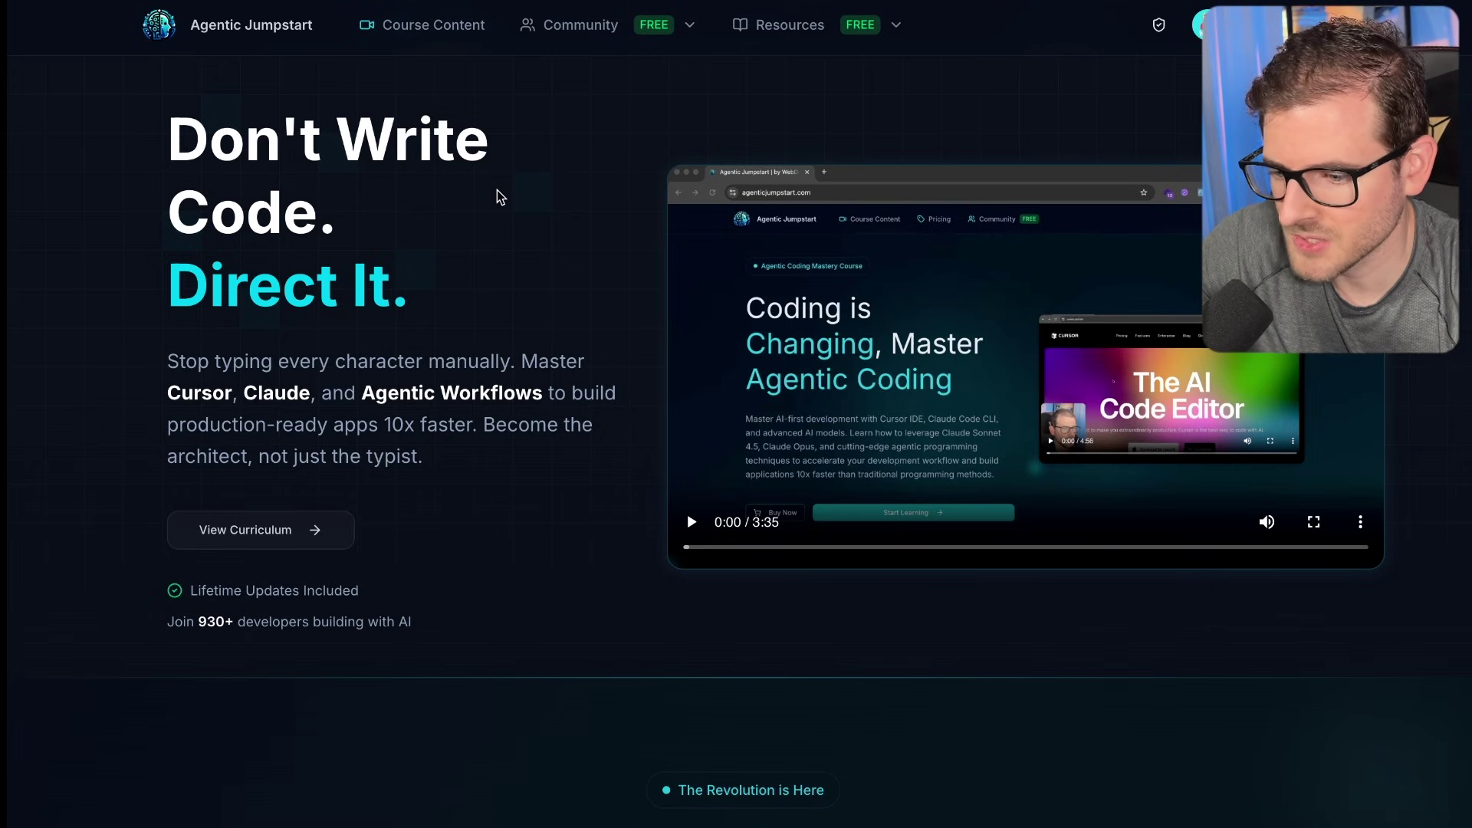
Scroll past the stats, Evidence cards and lesson grids to Autonomous Coding's Coming Soon lesson
scroll(497, 197, "down", 20)
scroll(497, 197, "up", 3)
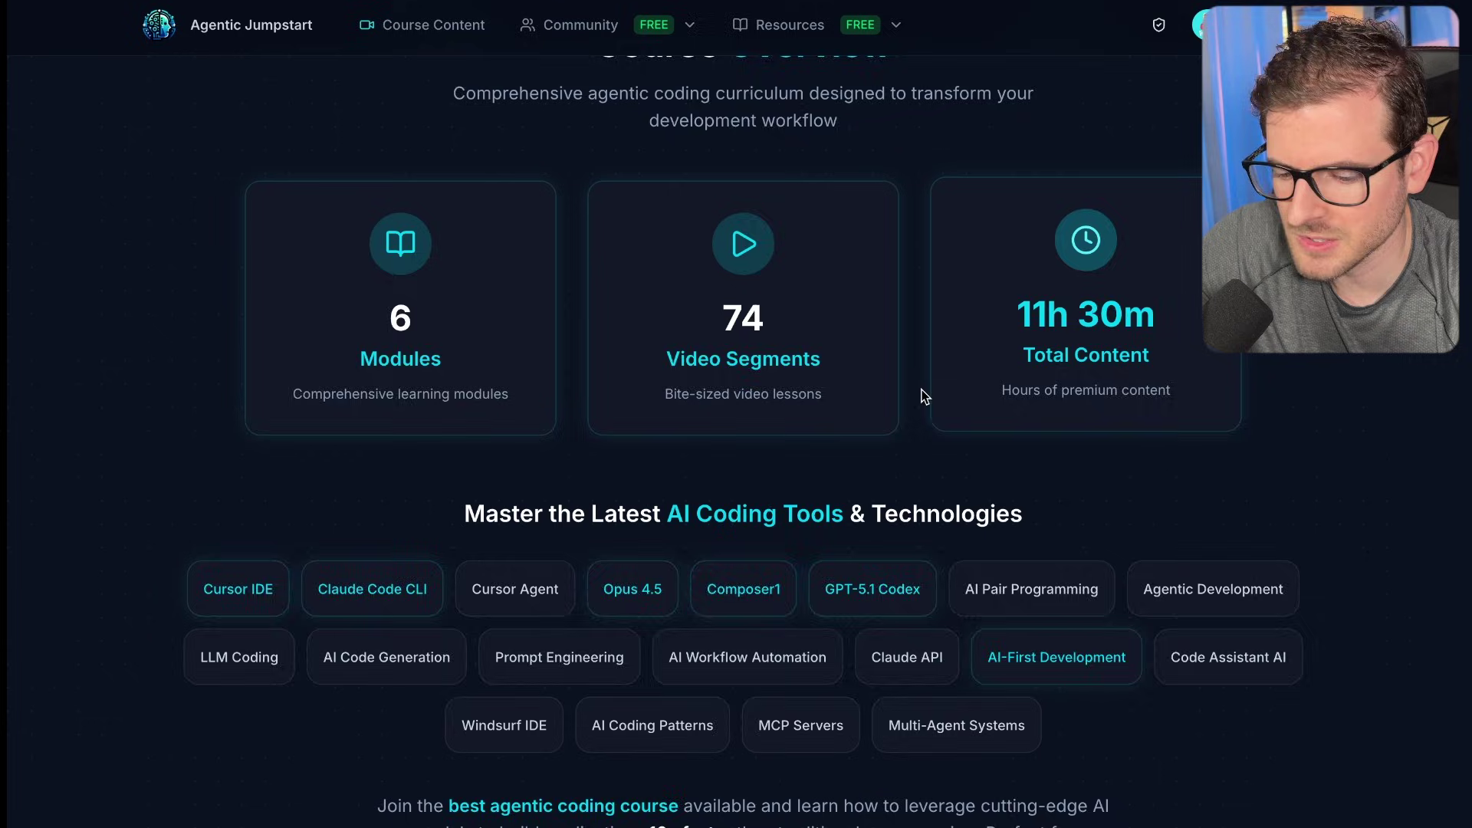
scroll(859, 422, "down", 5)
scroll(794, 451, "down", 10)
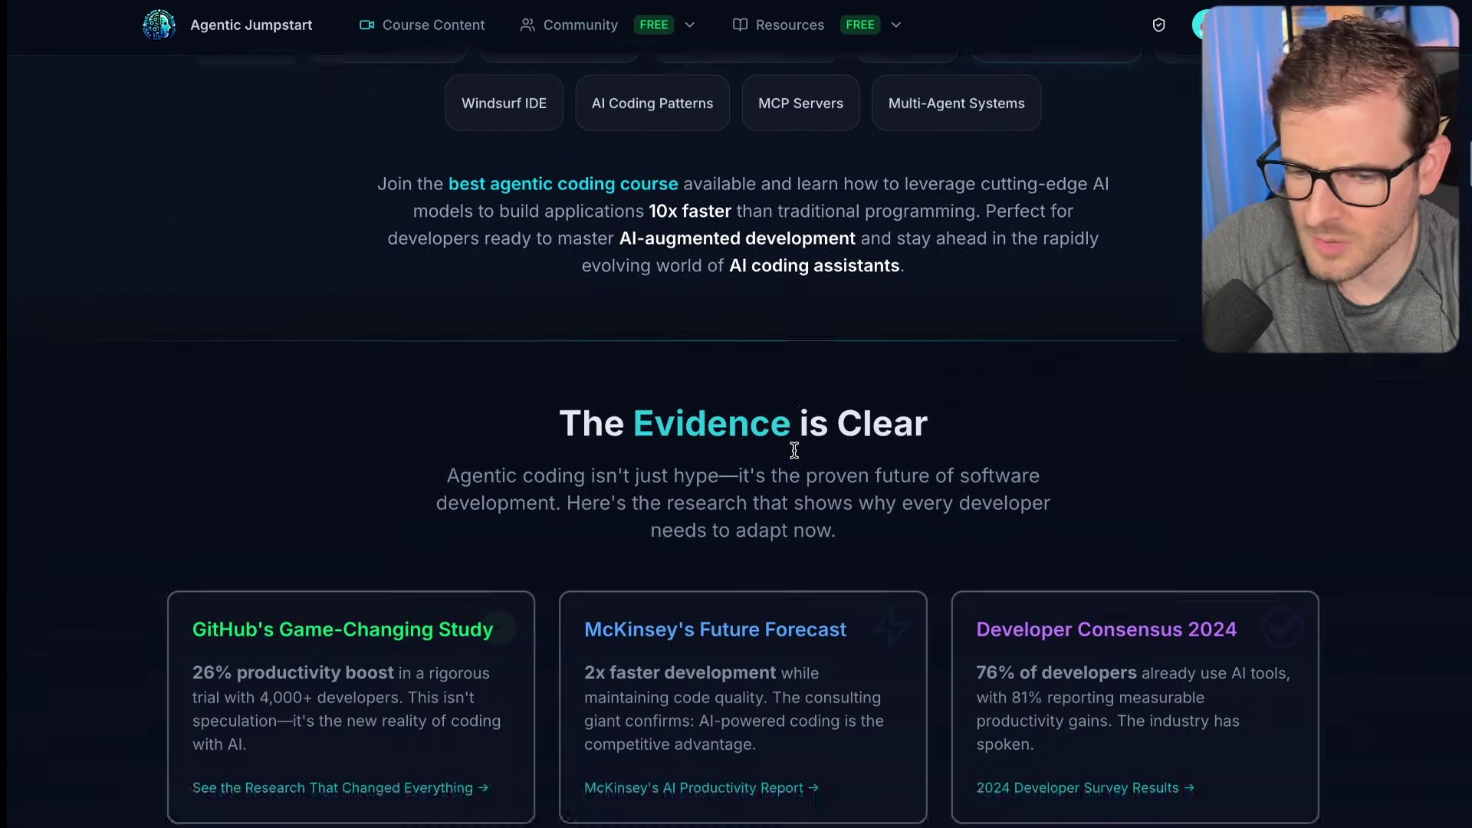
scroll(795, 457, "down", 12)
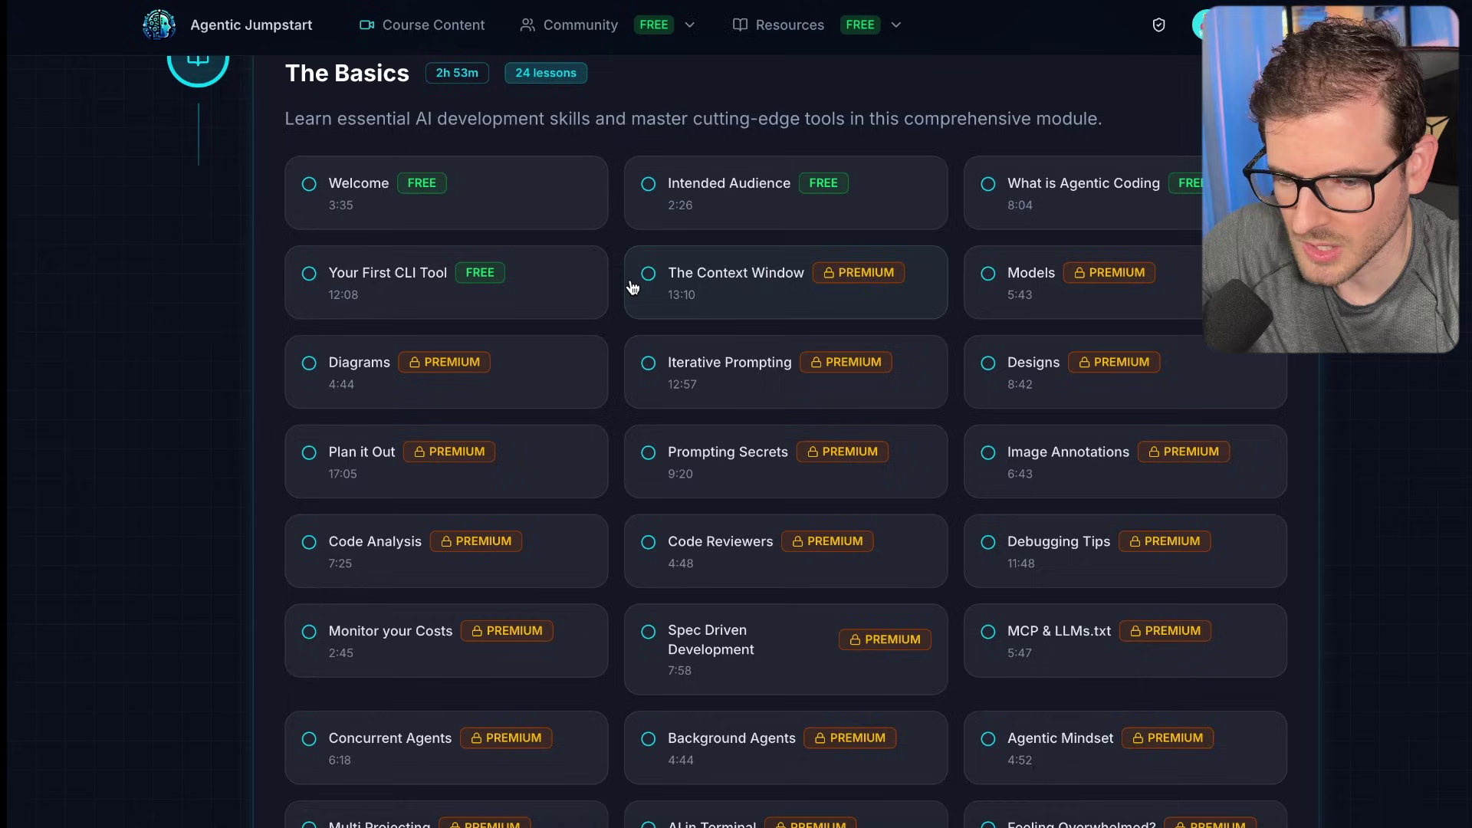
scroll(631, 287, "down", 20)
scroll(631, 279, "up", 4)
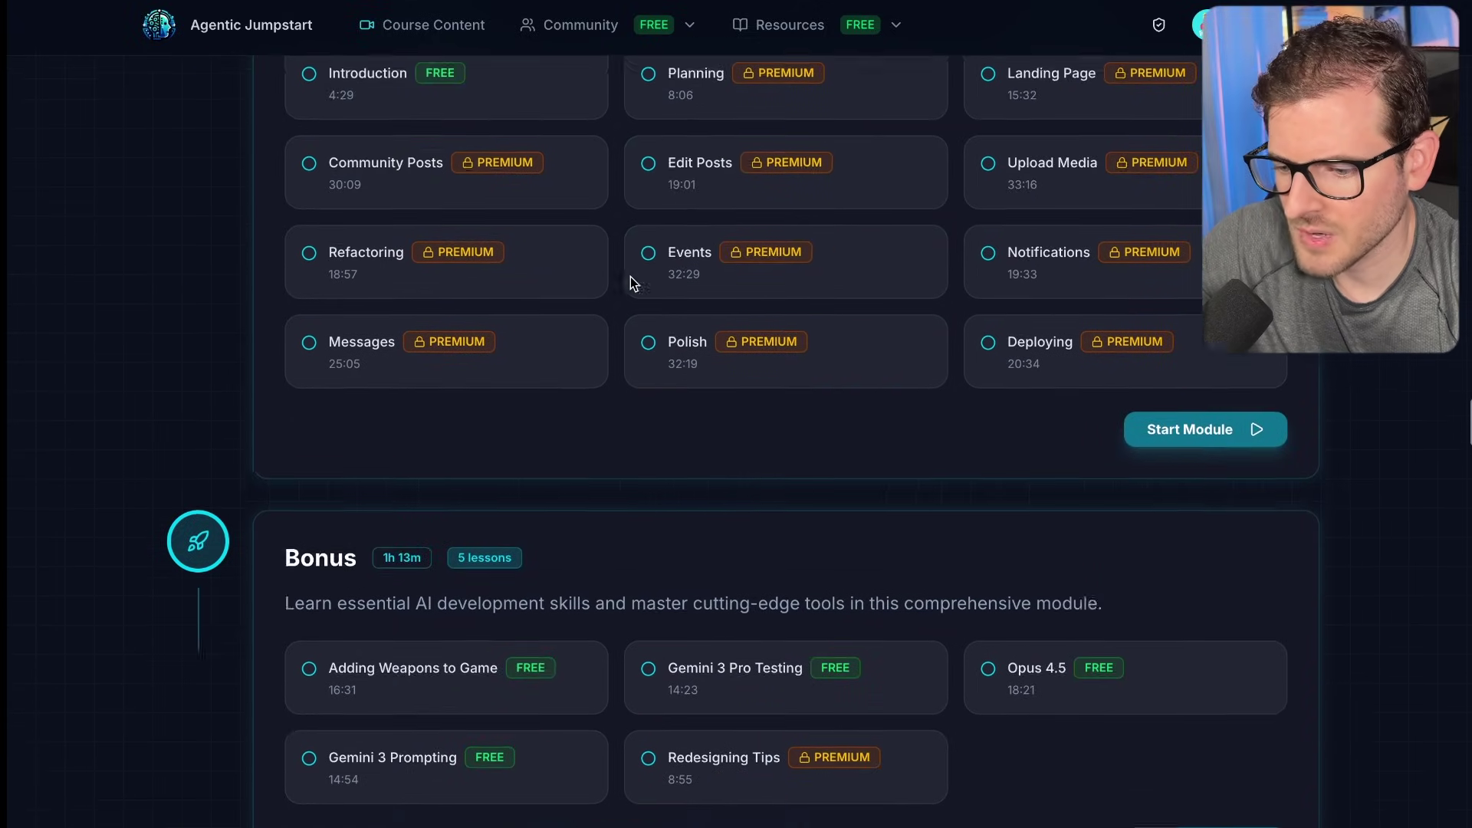
scroll(630, 278, "down", 3)
scroll(631, 277, "up", 5)
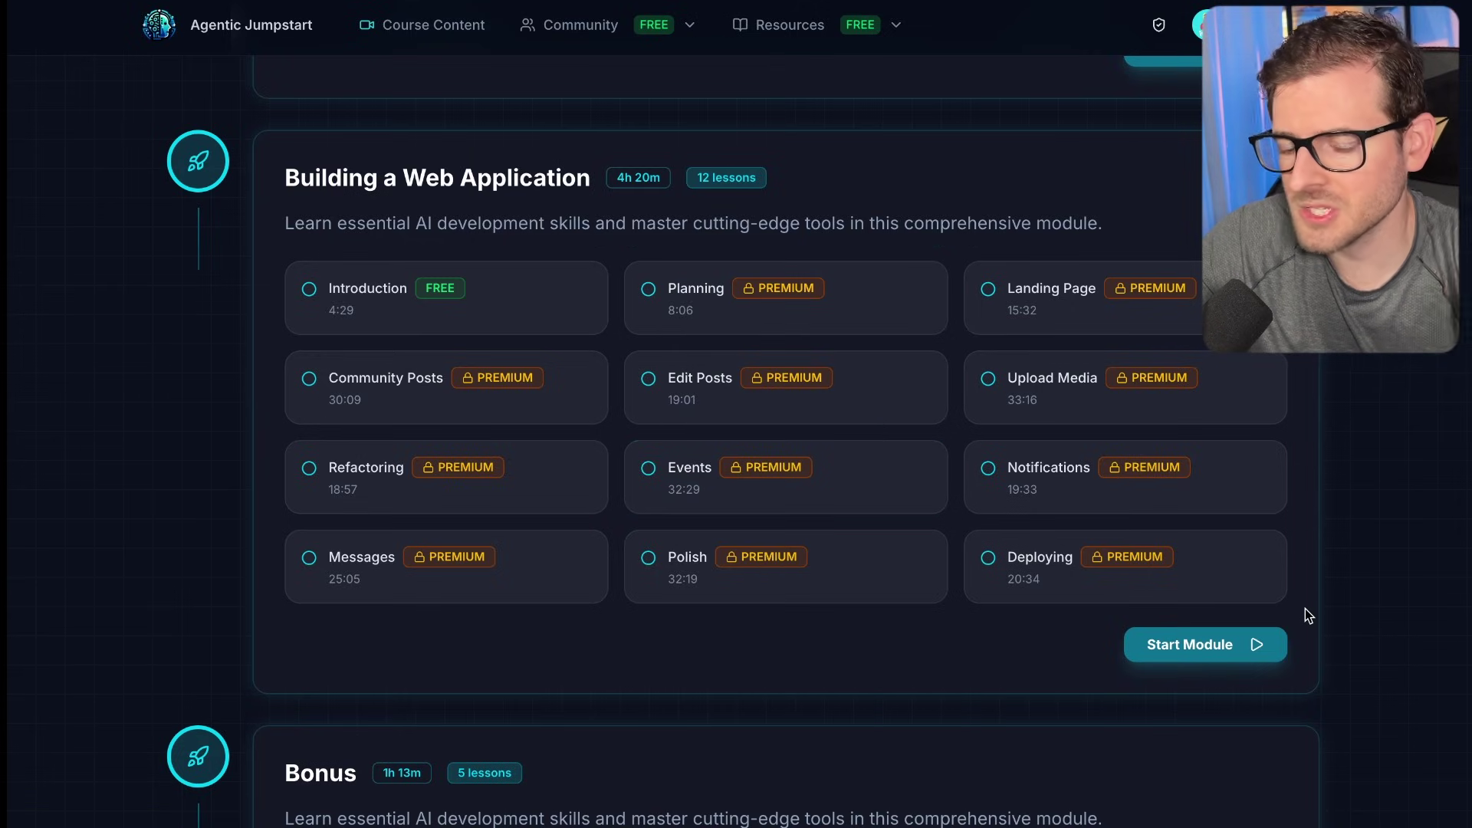
scroll(740, 546, "down", 4)
scroll(513, 529, "up", 6)
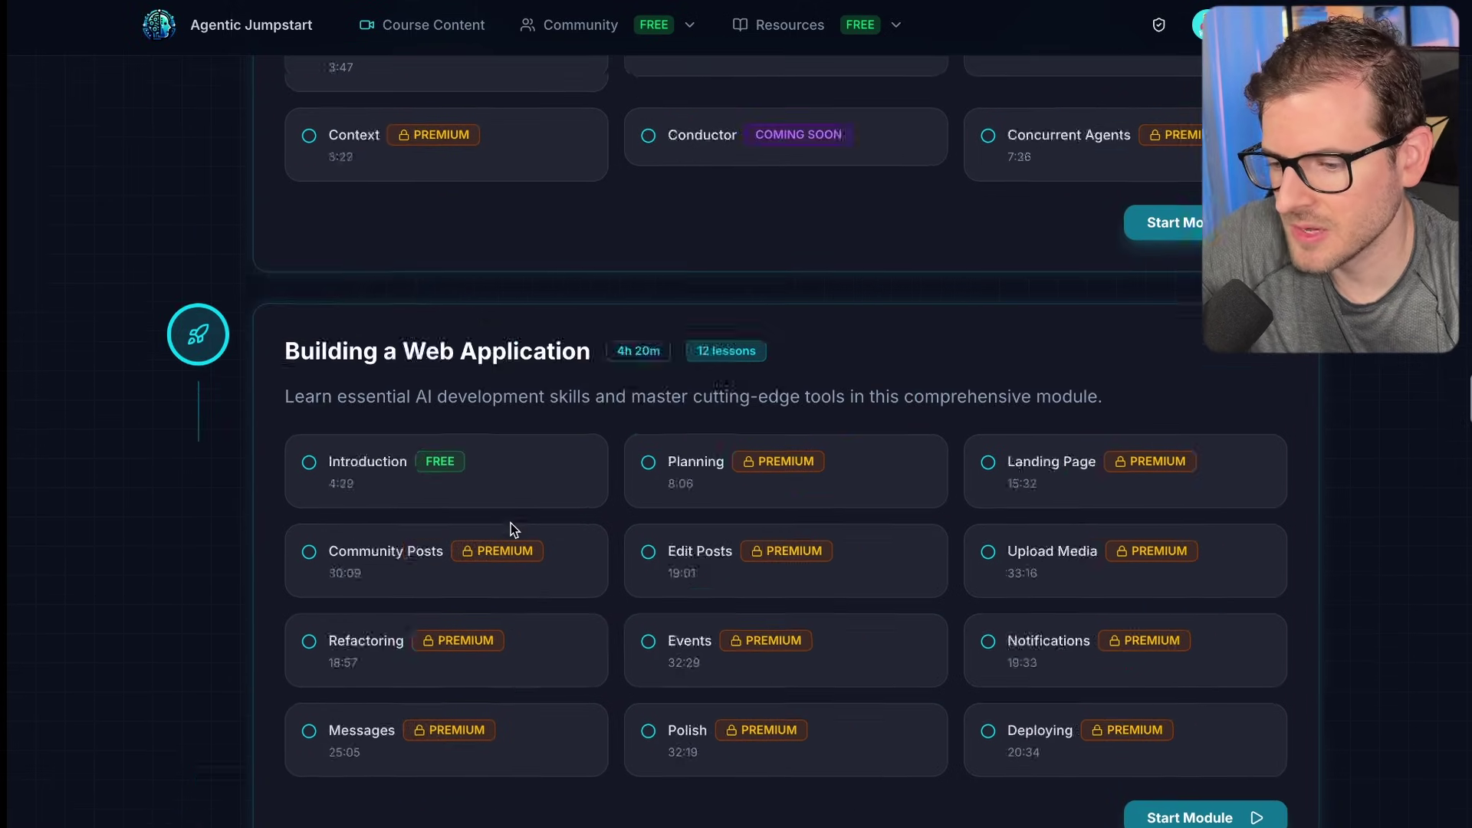
scroll(511, 526, "down", 10)
scroll(509, 526, "down", 3)
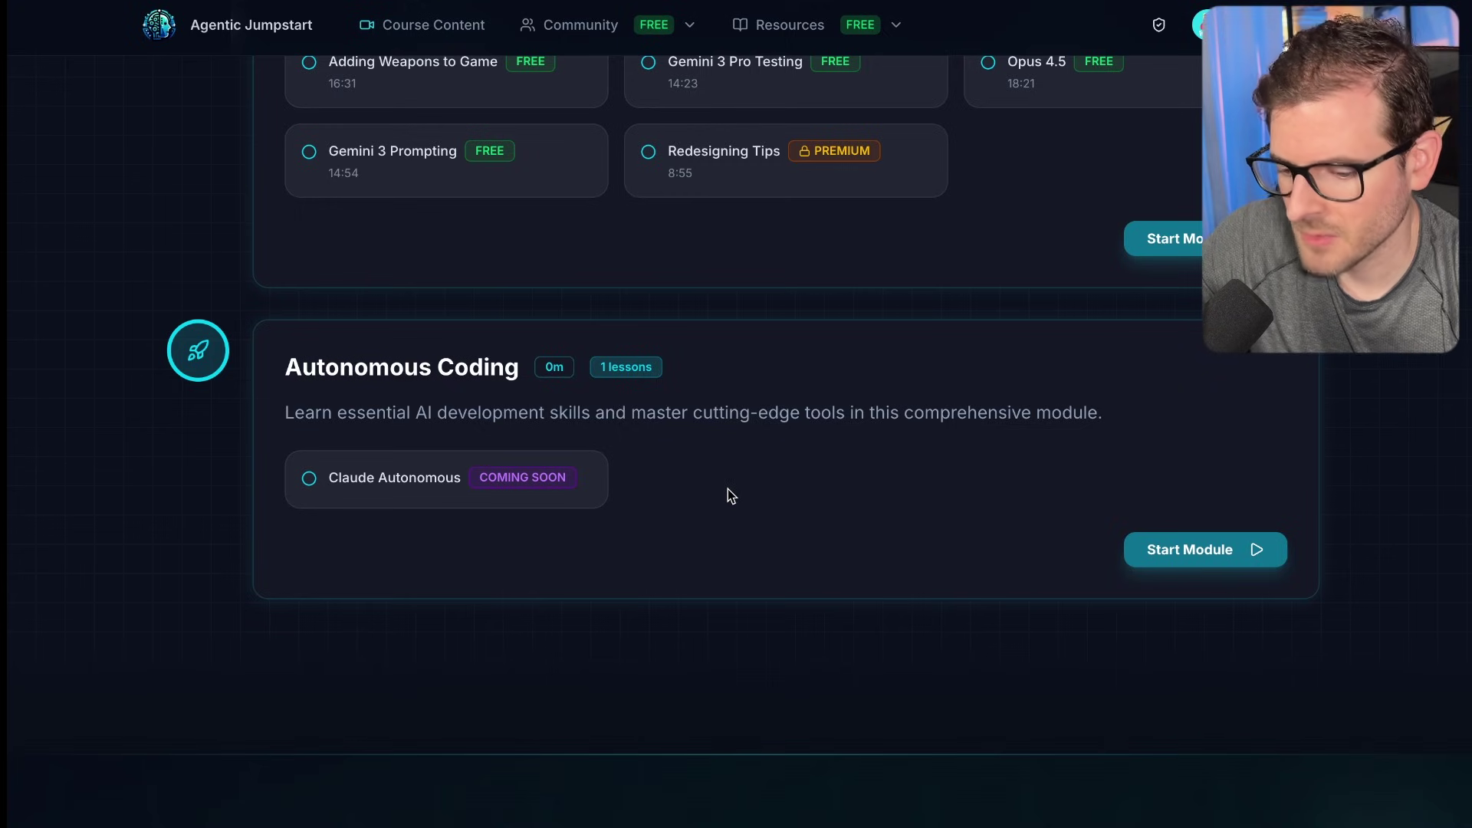
key("super+Tab")
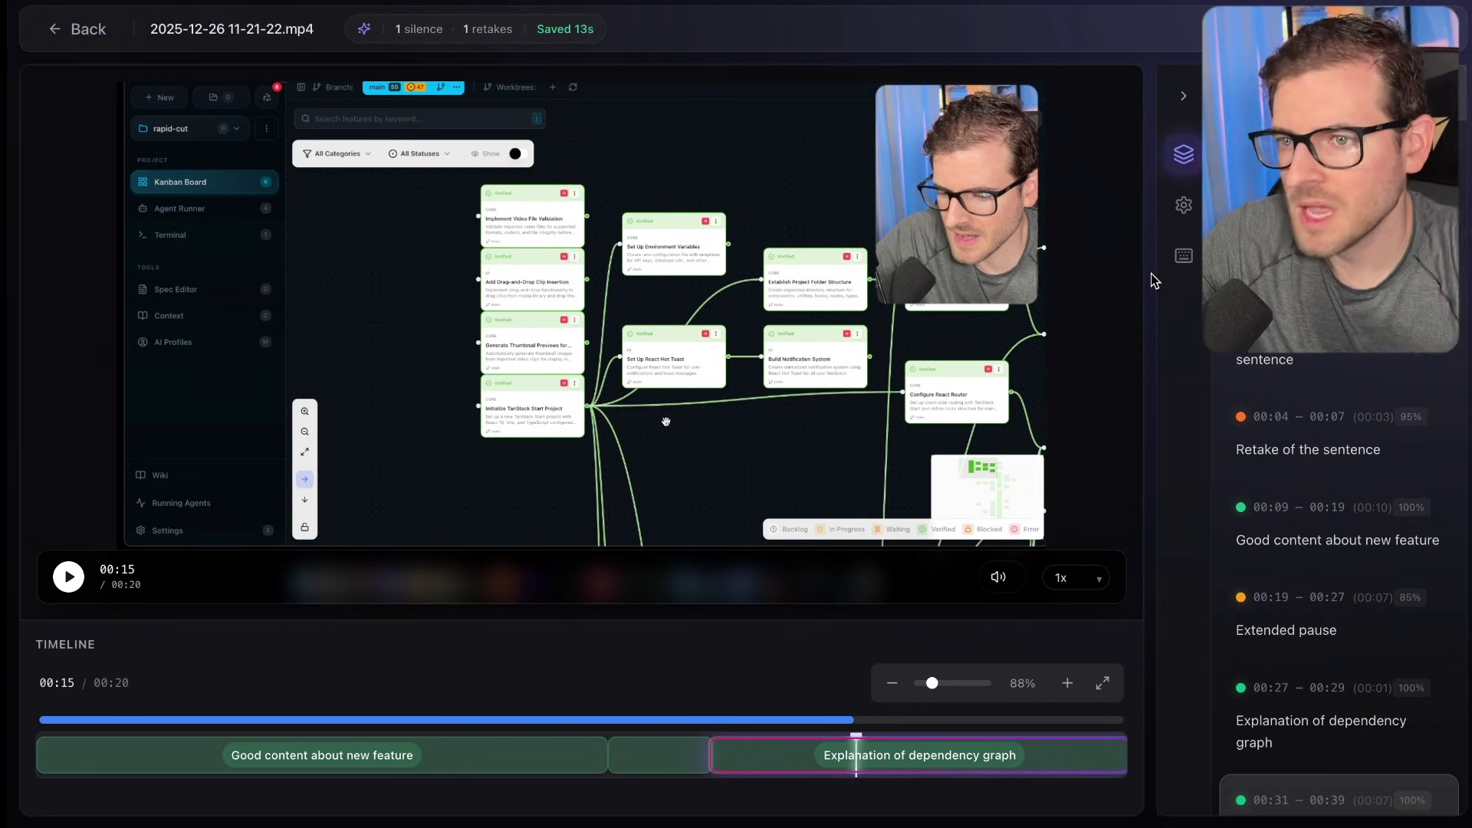
Switch windows and choose Discord from the Community menu in the top navigation
key("super+Tab")
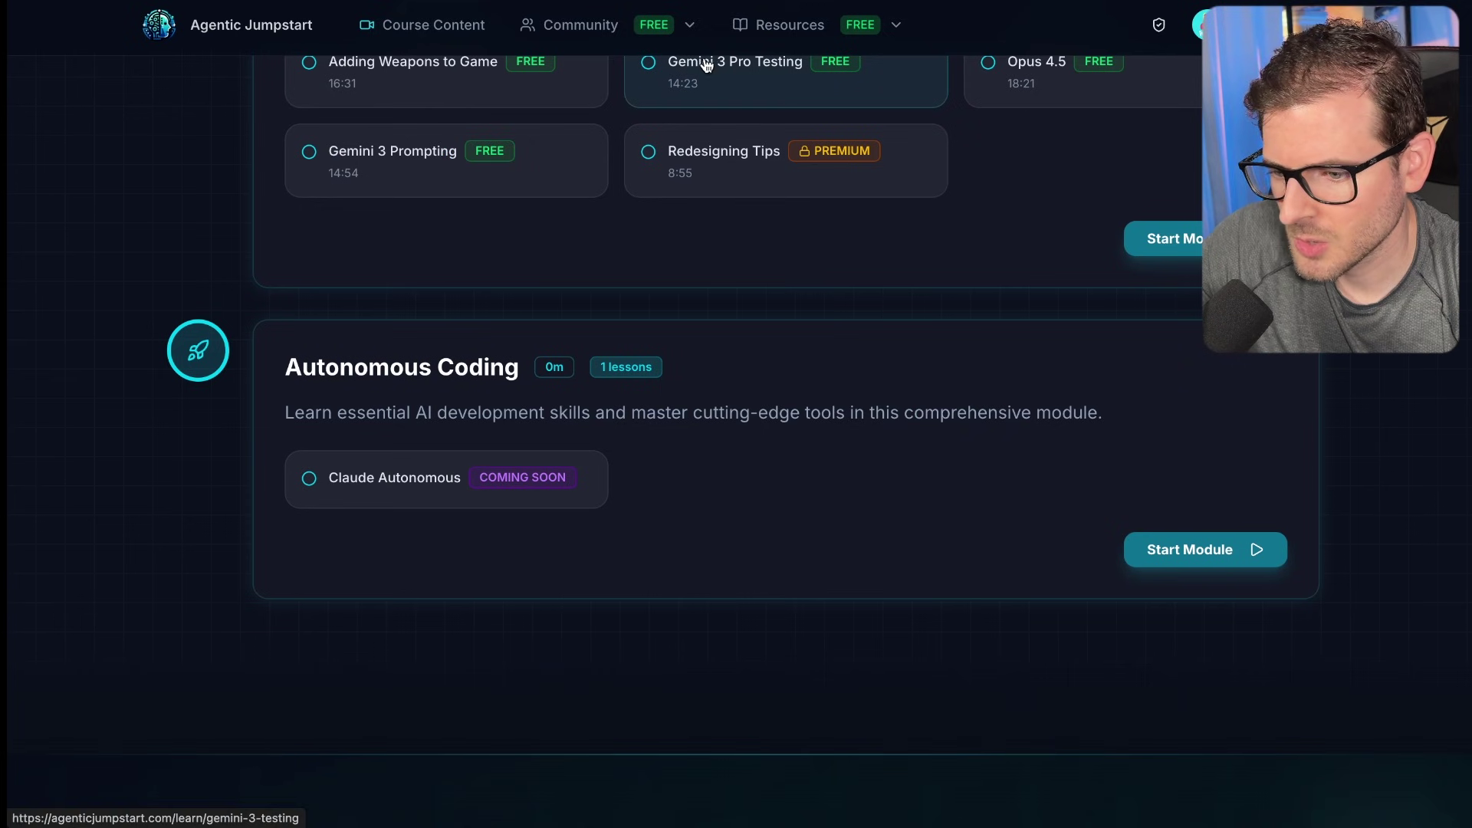
left_click(624, 9)
left_click(595, 64)
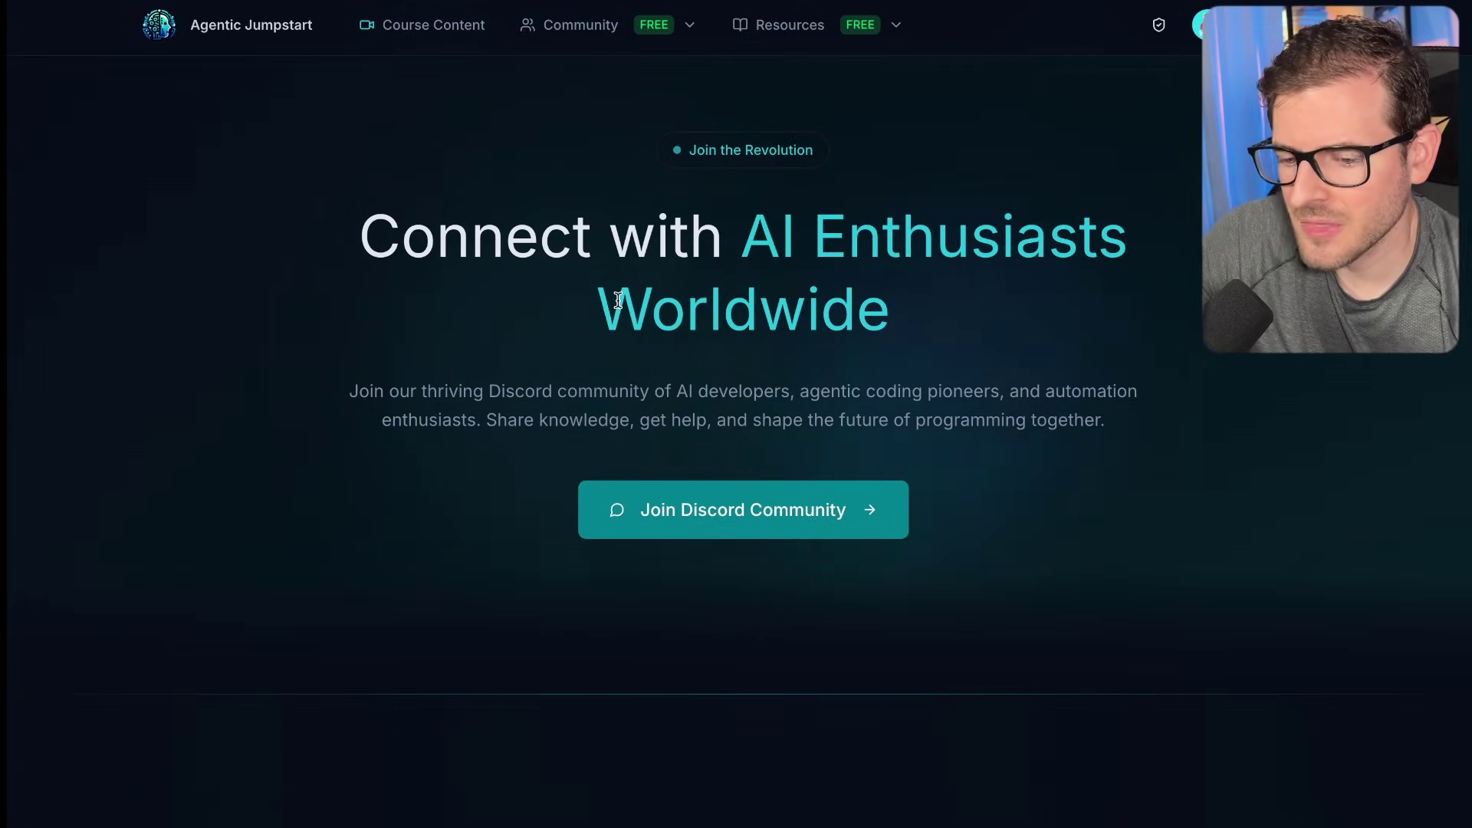